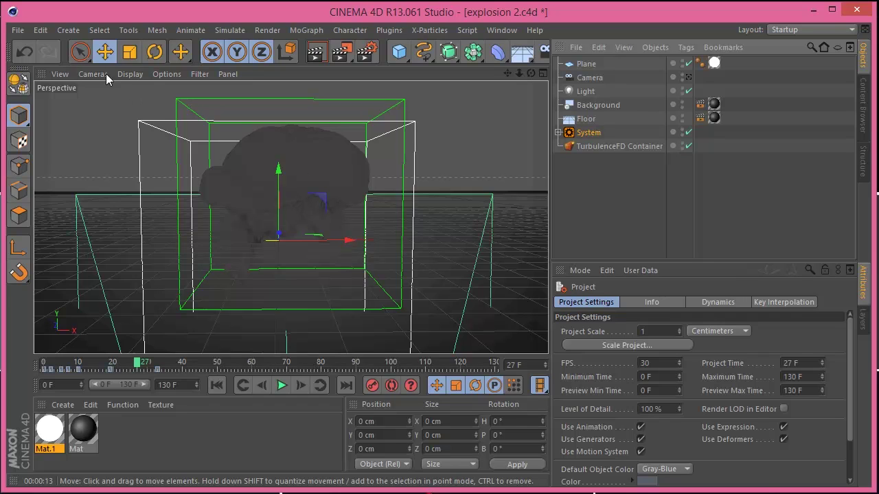
- Open the File menu over the finished explosion 2.c4d smoke scene
click(25, 31)
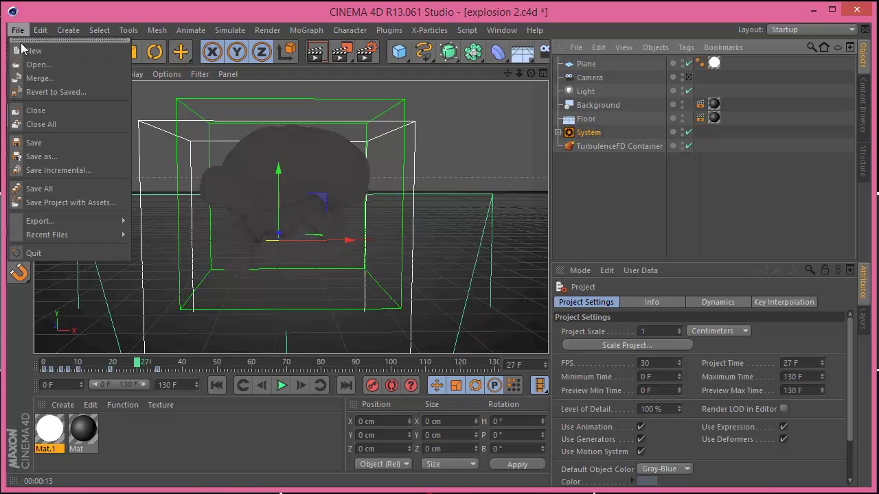
- Create a new scene with an X-Particles System and basic Emitter, Question, Action setup, selecting the Emitter
click(31, 51)
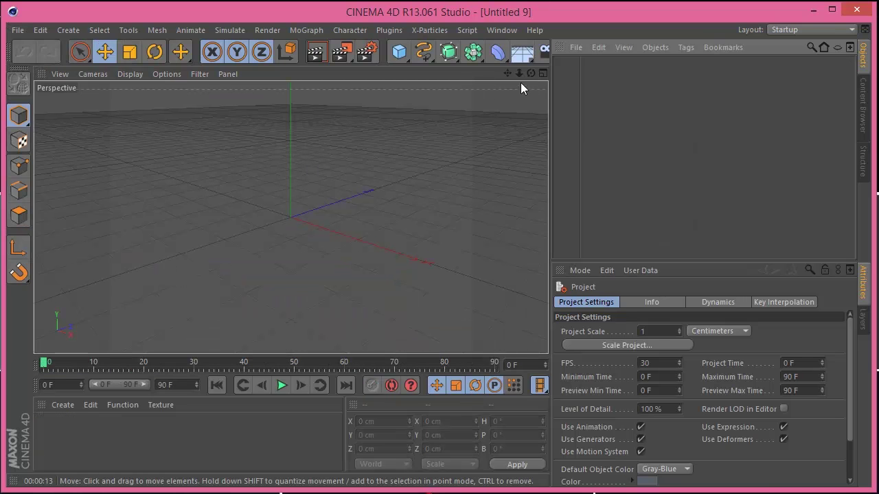
drag(530, 73, 447, 74)
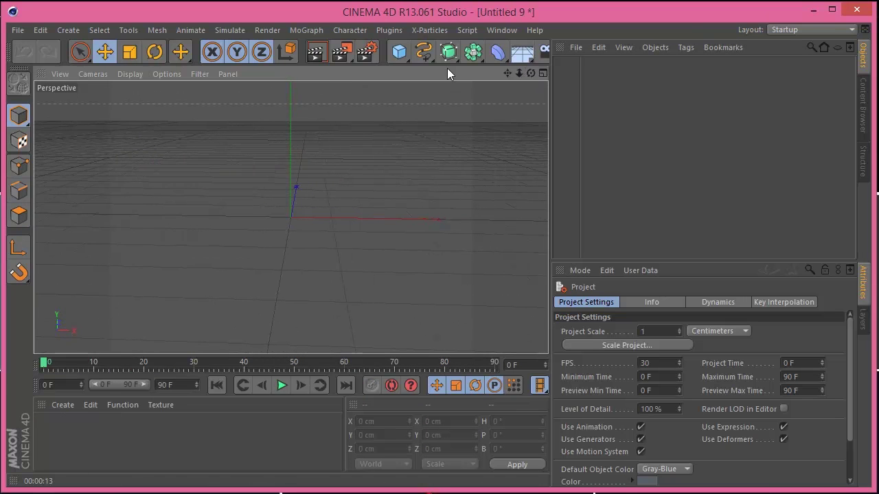
click(425, 30)
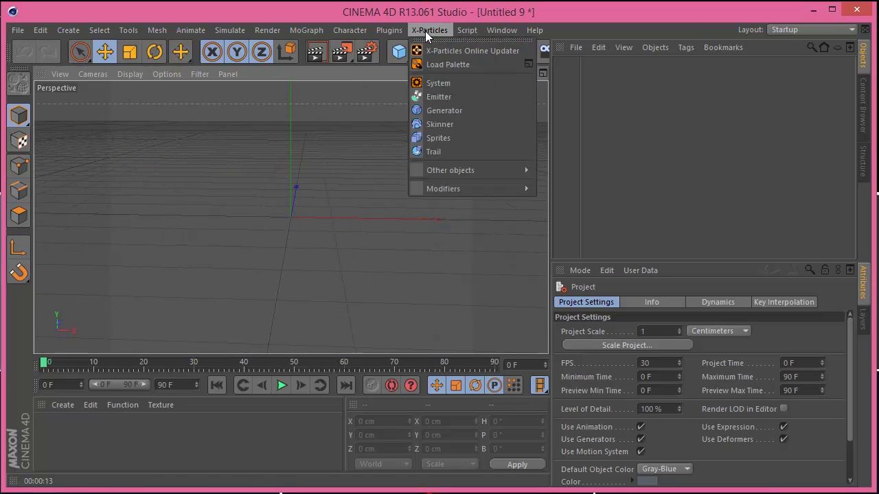
click(441, 83)
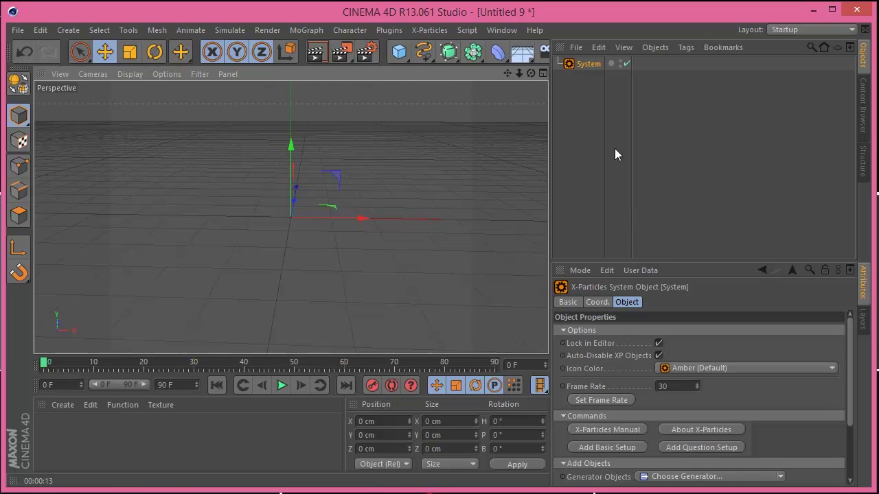
click(600, 448)
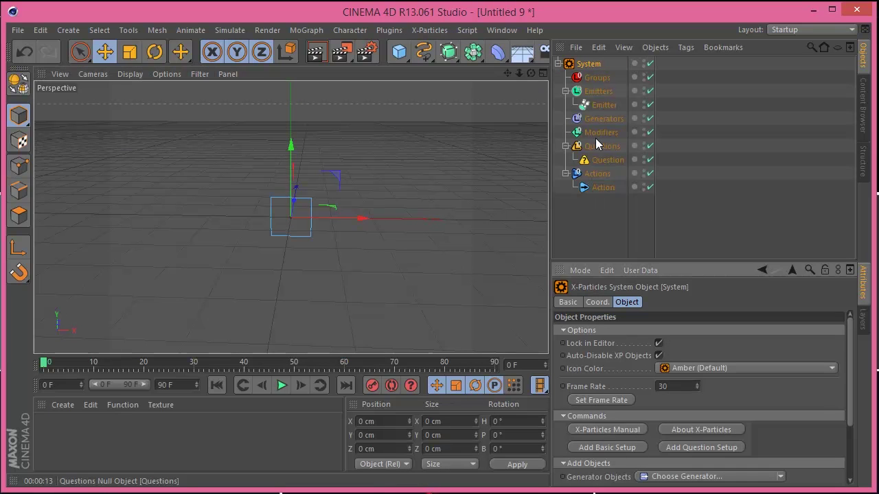
click(594, 104)
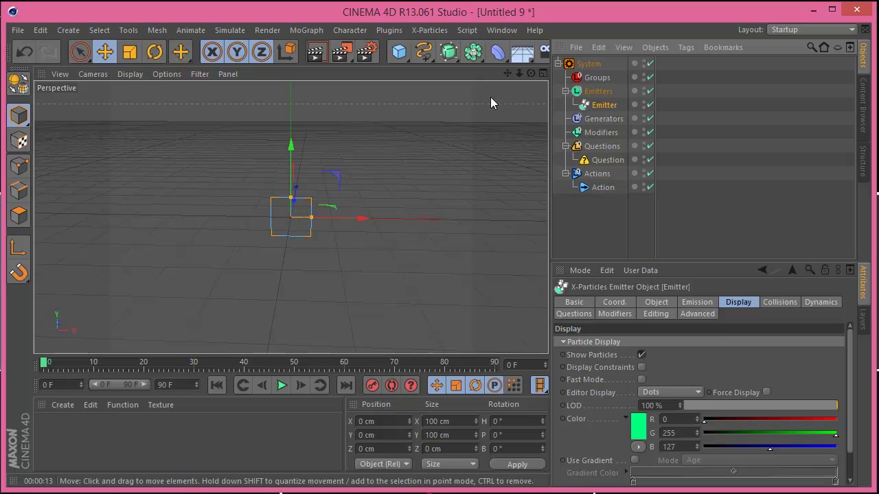
- Preview the default emitter's particles, then rewind to the first frame
drag(530, 73, 451, 237)
click(281, 385)
click(282, 386)
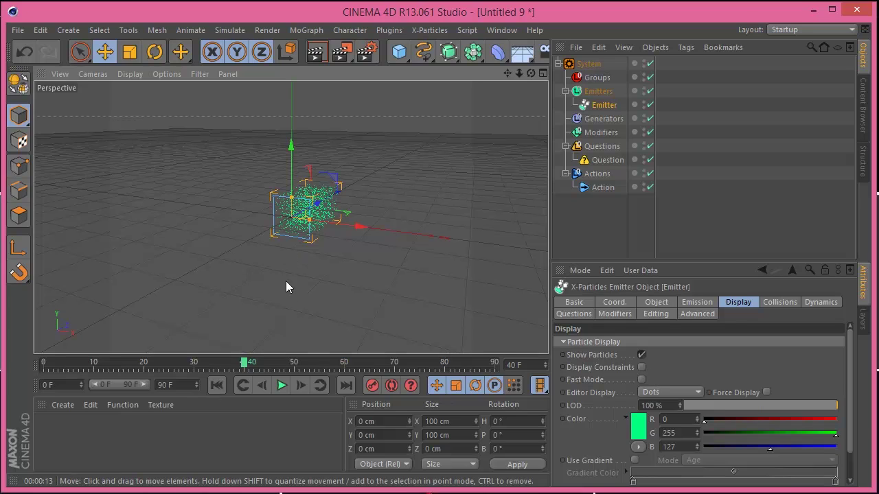
click(216, 386)
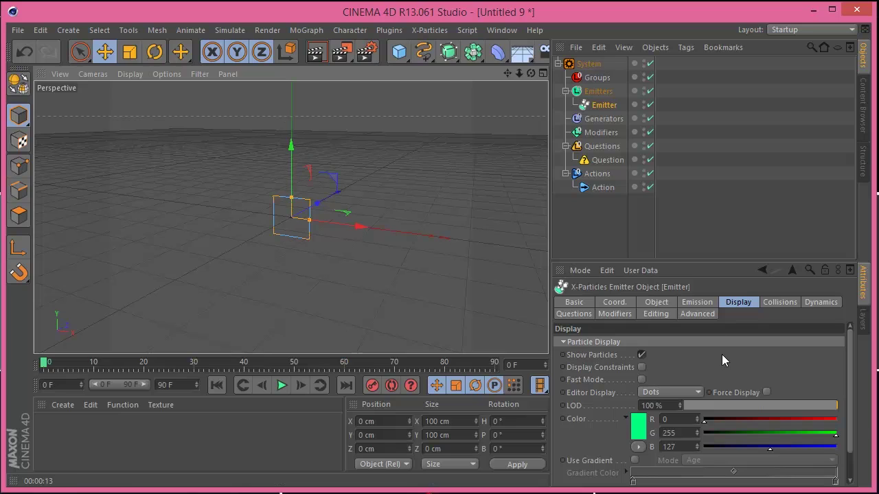
- Set the emitter shape to Circle and the emitter plane to Y+, previewing the upward emission
click(662, 307)
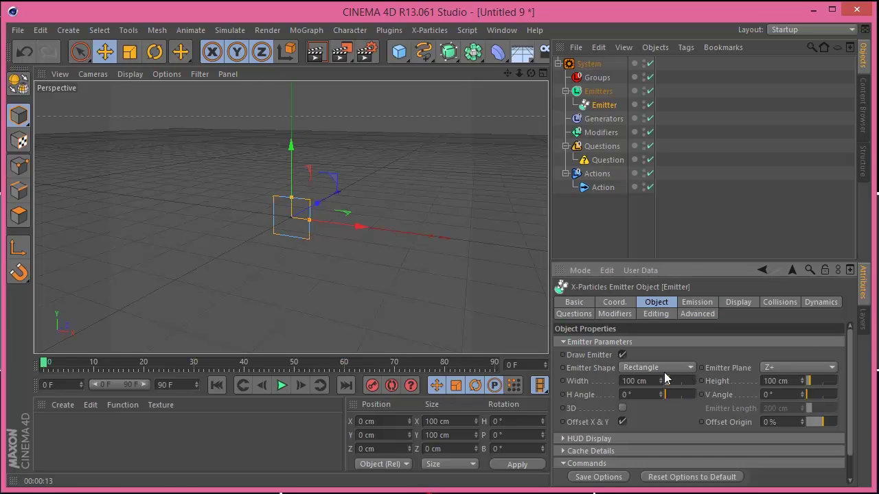
click(673, 369)
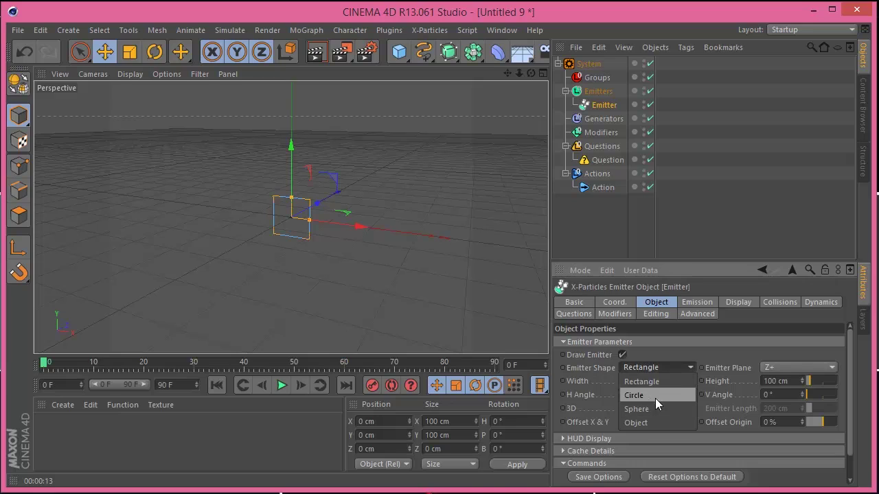
click(654, 397)
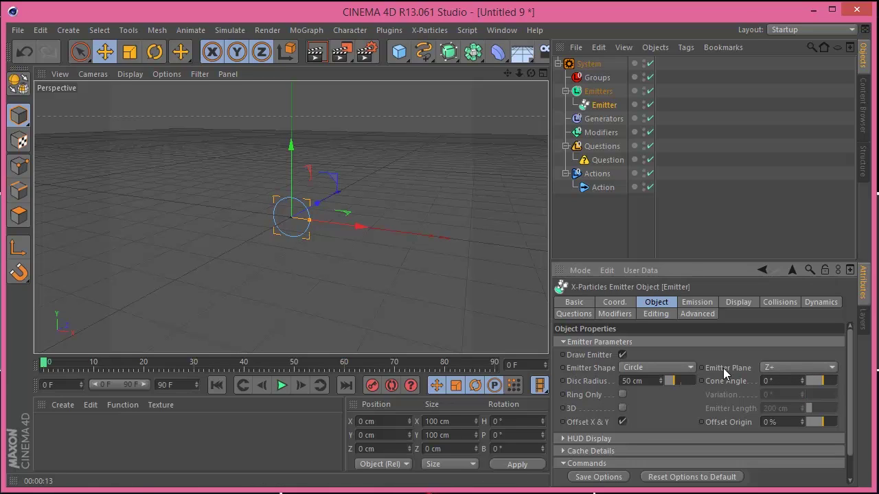
click(781, 367)
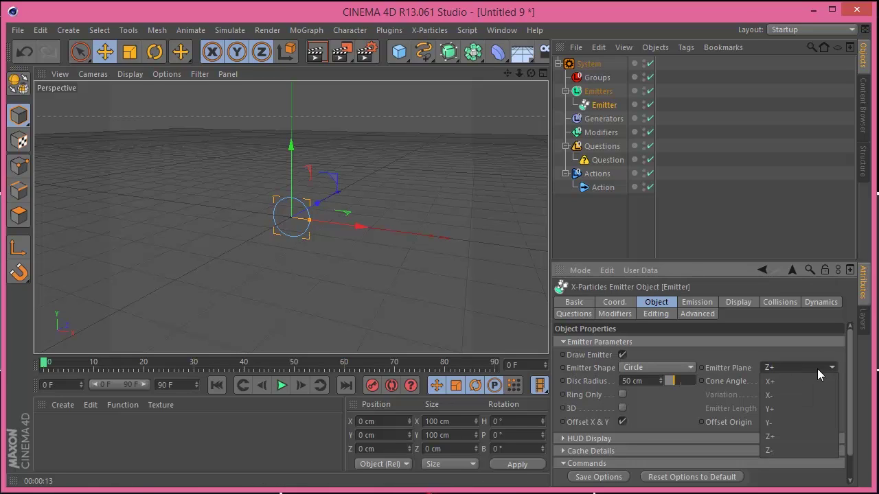
click(800, 407)
click(280, 386)
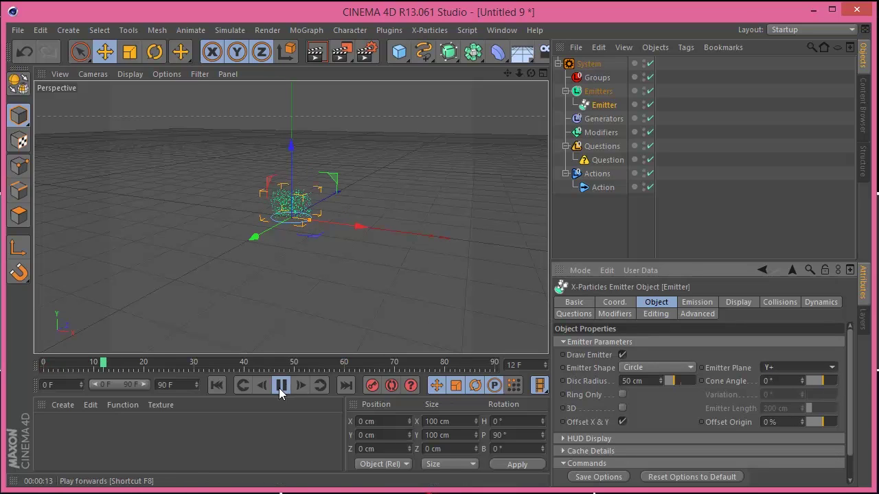
click(280, 386)
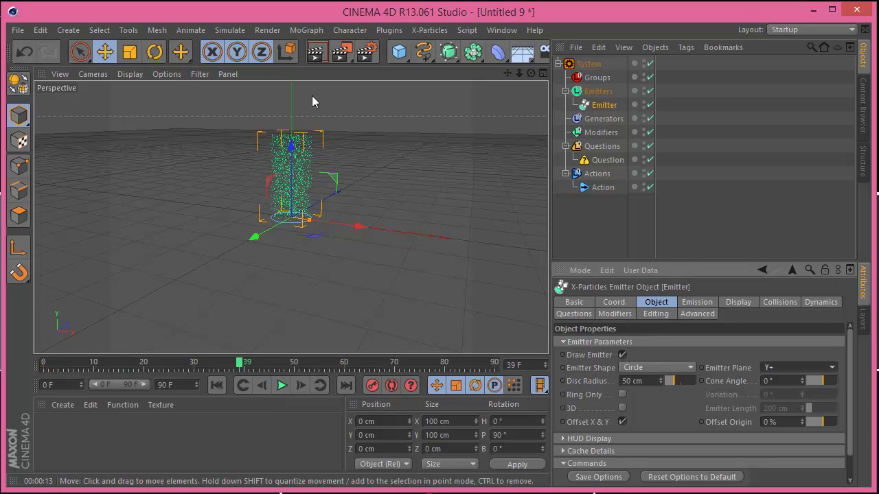
click(217, 385)
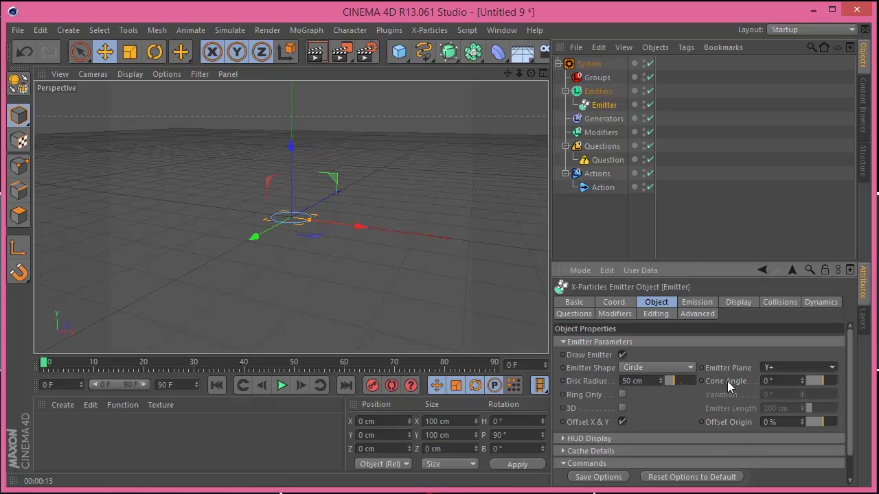
- Widen the emitter's cone angle to 45° and preview the wider spray, ending at frame 0
click(826, 385)
drag(825, 384, 805, 376)
click(802, 377)
click(802, 377)
click(802, 377)
click(802, 377)
click(803, 377)
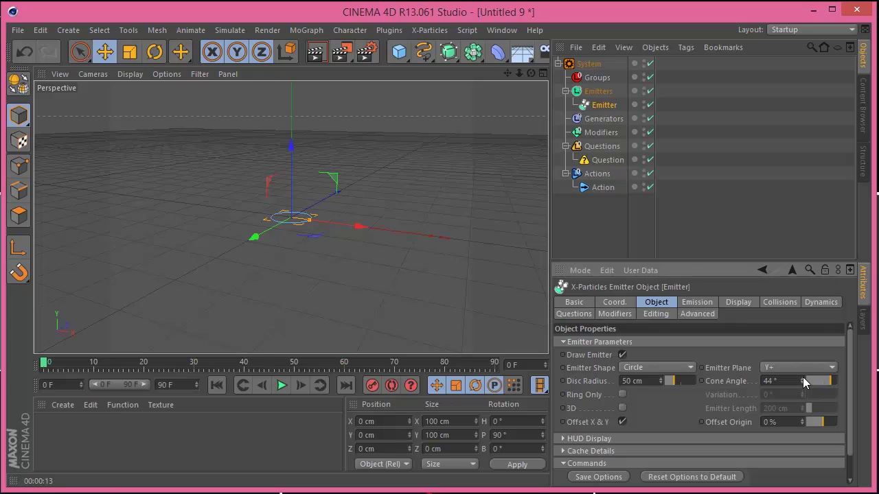
click(283, 384)
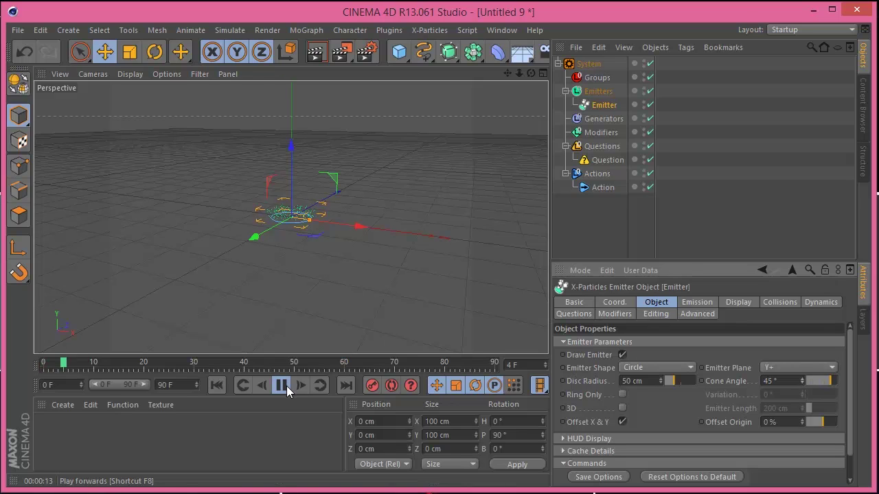
click(283, 384)
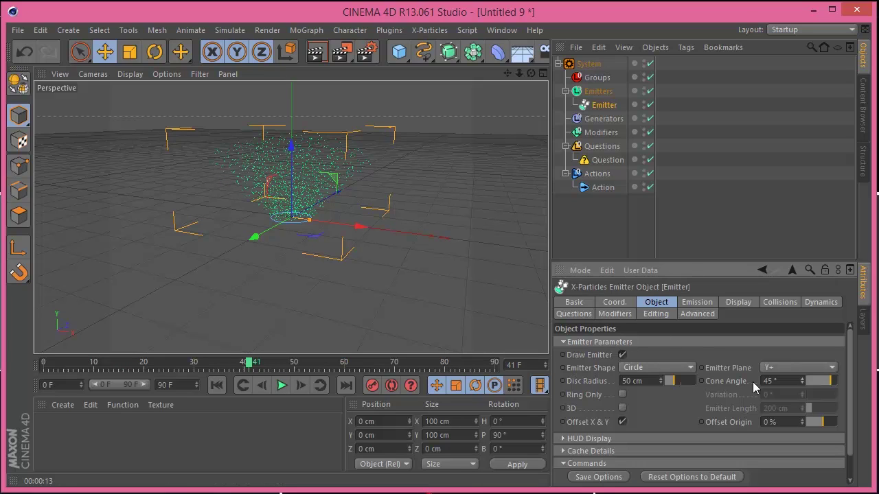
scroll(851, 396, down, 1)
scroll(851, 396, up, 1)
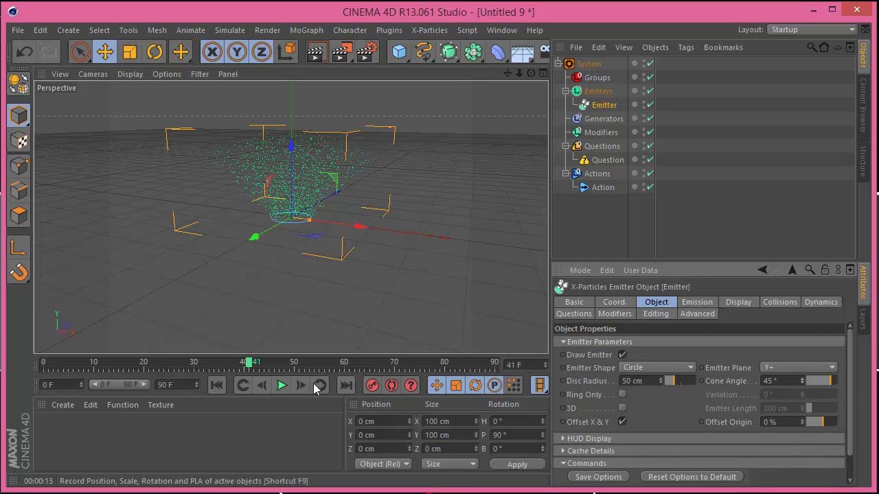
click(216, 385)
click(281, 385)
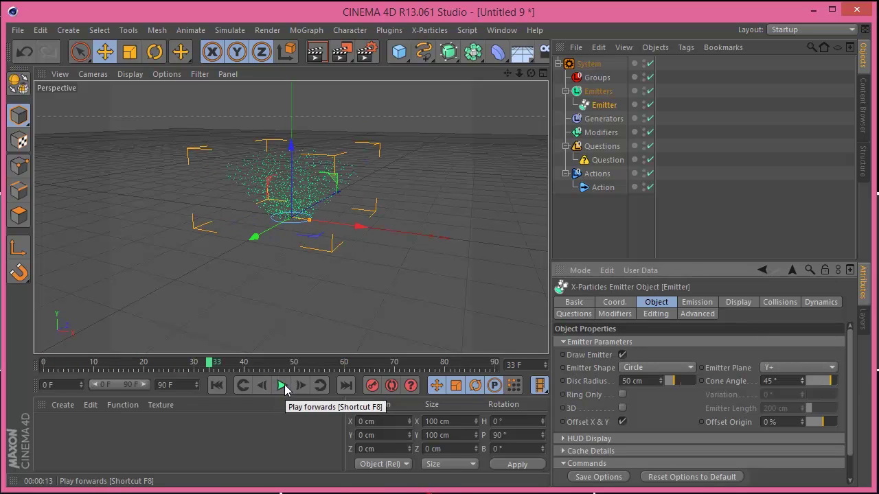
click(217, 386)
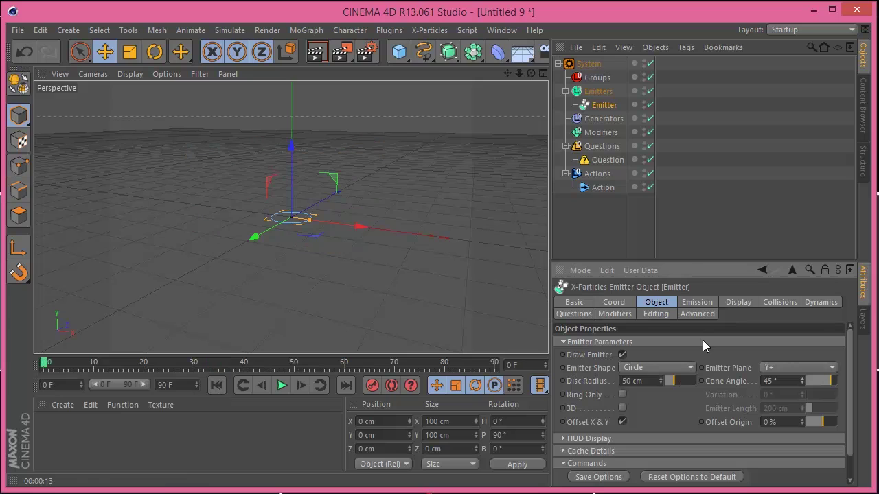
- Preview Pulse emission every 30 frames in the Emission tab, then return to Rate mode
click(695, 304)
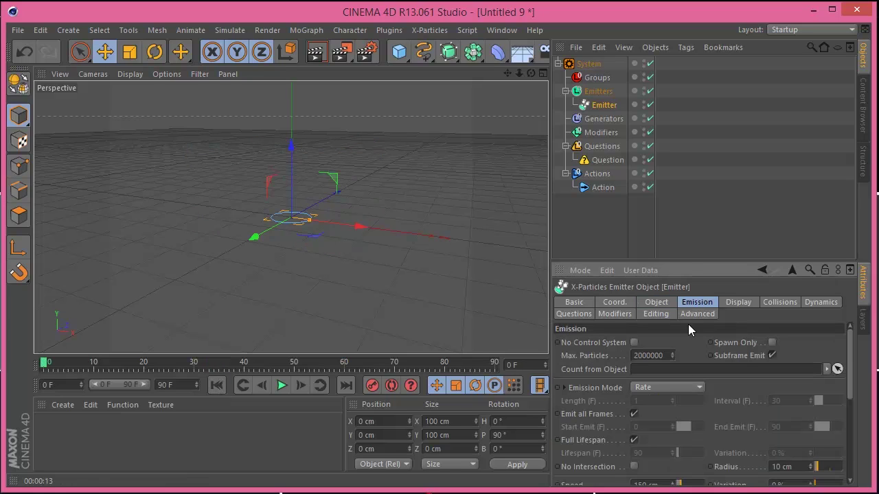
scroll(849, 371, down, 2)
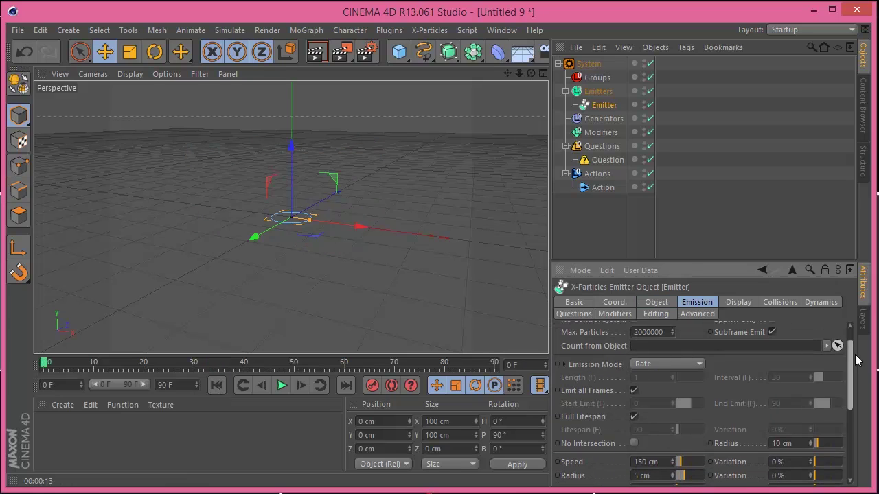
click(679, 366)
click(678, 392)
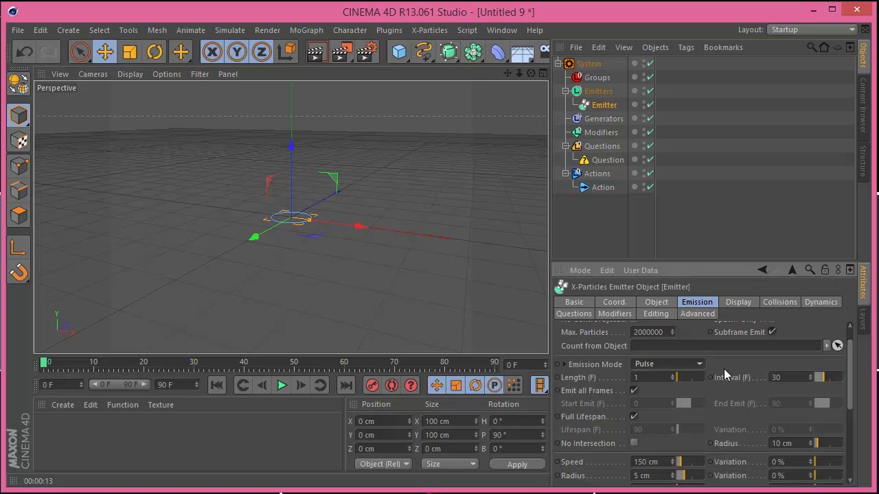
click(281, 385)
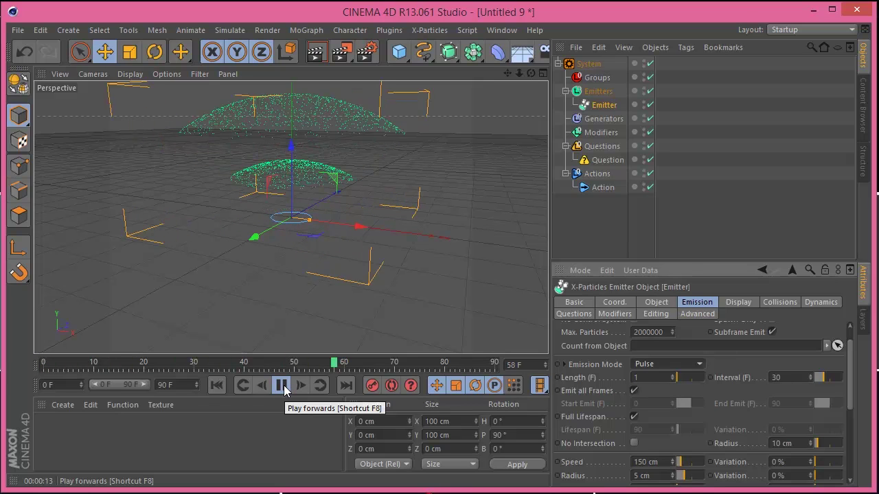
click(283, 385)
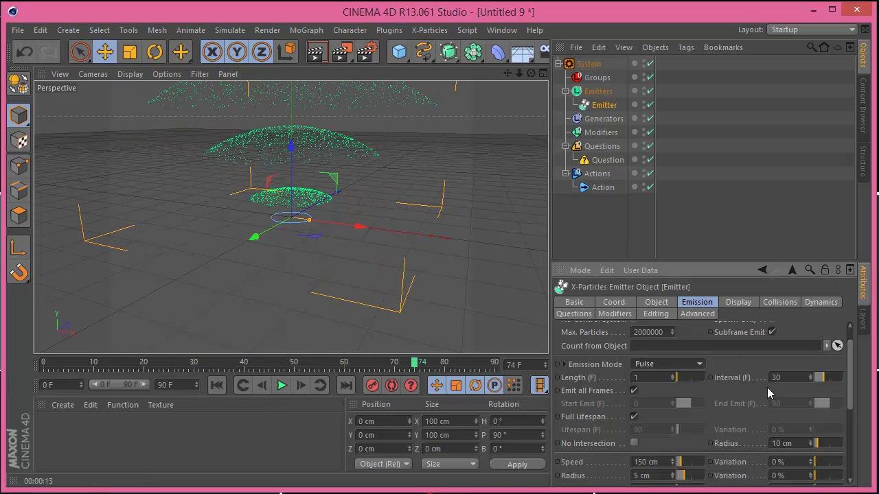
click(242, 385)
click(668, 366)
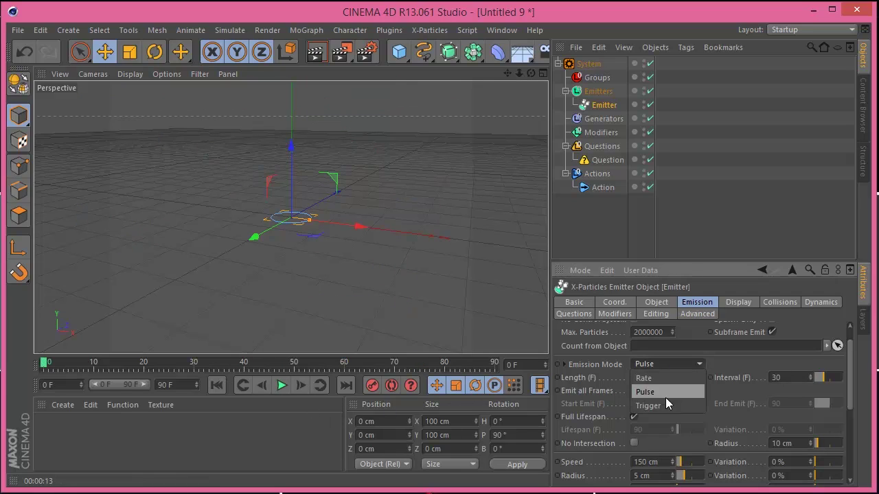
click(667, 377)
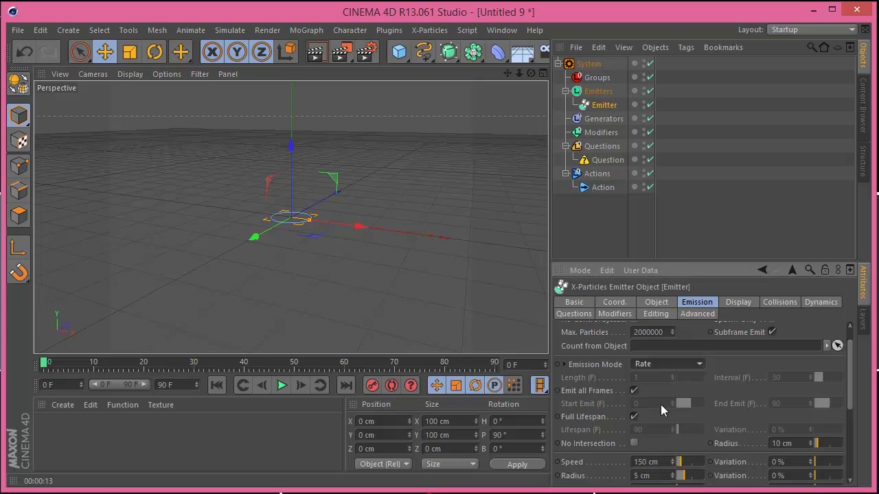
- Limit emission to frames 0–10 and give particles a lifespan of 8 frames
click(633, 389)
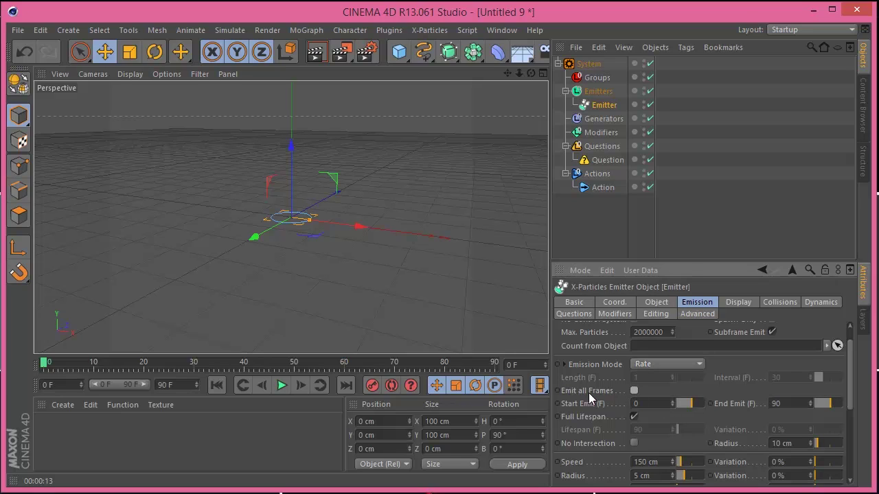
double_click(776, 403)
click(636, 416)
double_click(637, 429)
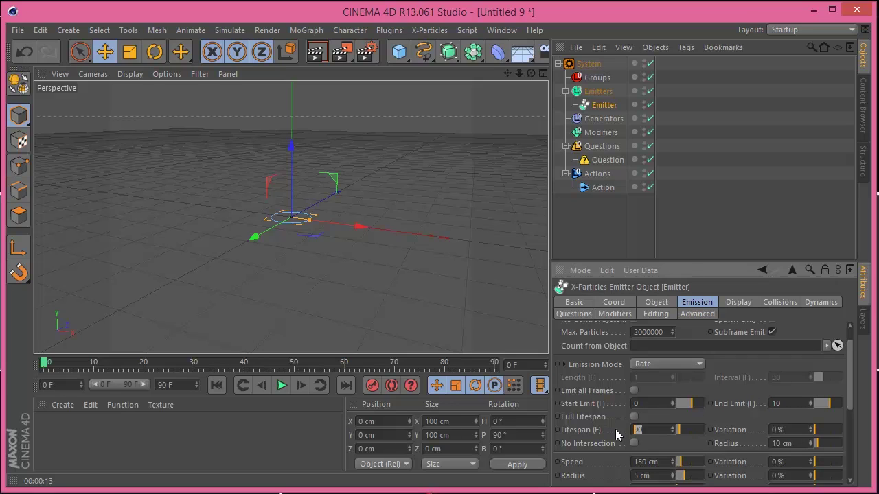
text(8)
key(Return)
- Set the emitter Speed to 250 cm and Birthrate to 5000
scroll(848, 422, down, 3)
double_click(661, 412)
text(250)
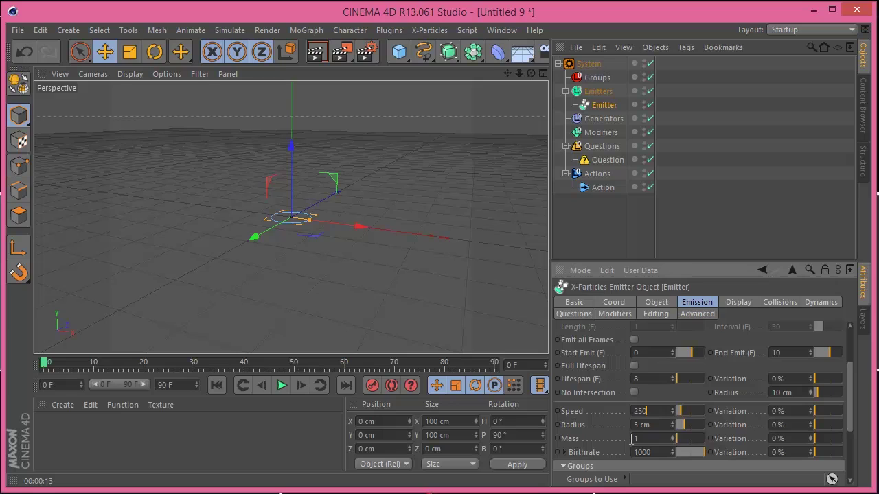
key(Return)
double_click(654, 451)
text(5000)
key(Return)
- Play back the particle burst, rewind to frame 0 and select the X-Particles System object
click(215, 388)
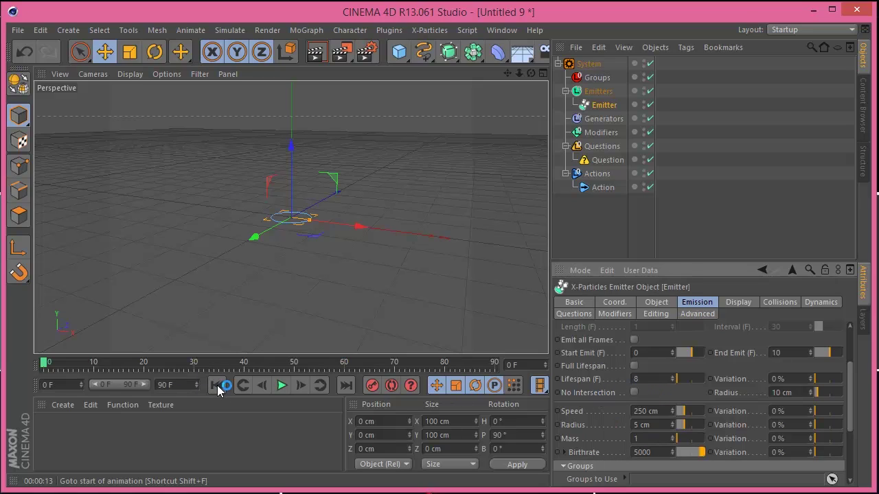
click(282, 386)
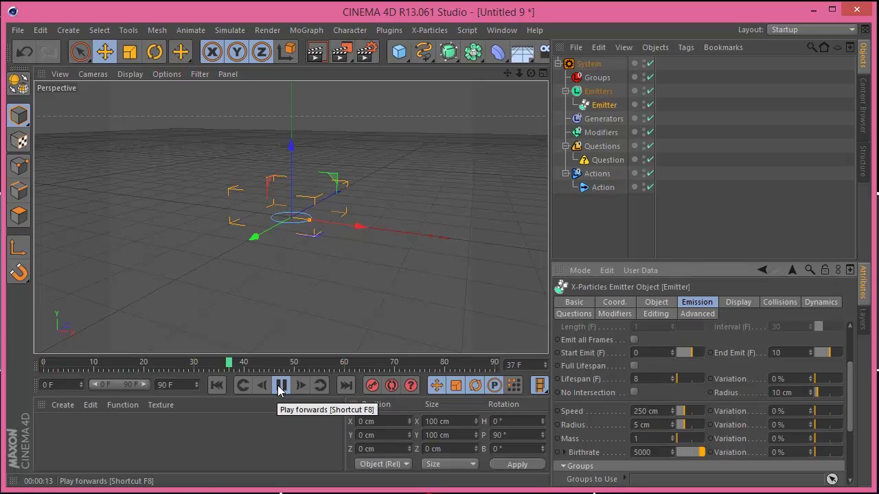
click(217, 386)
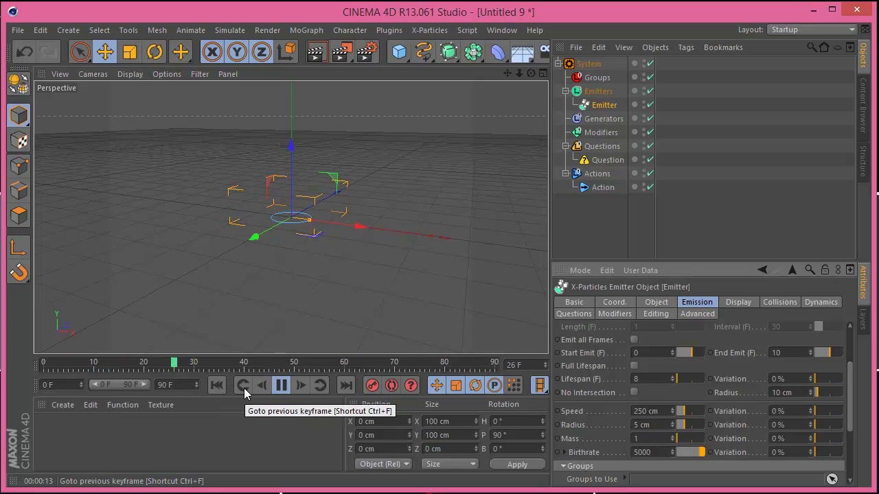
click(281, 385)
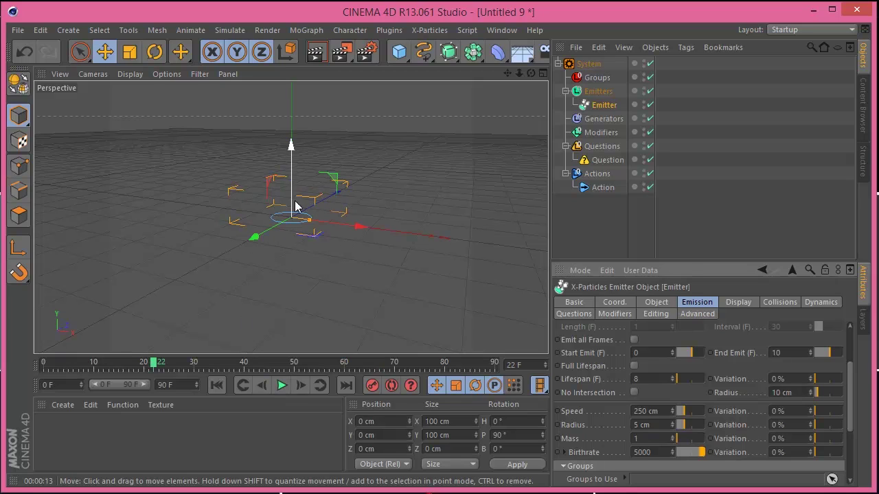
click(216, 385)
drag(531, 73, 510, 85)
click(588, 64)
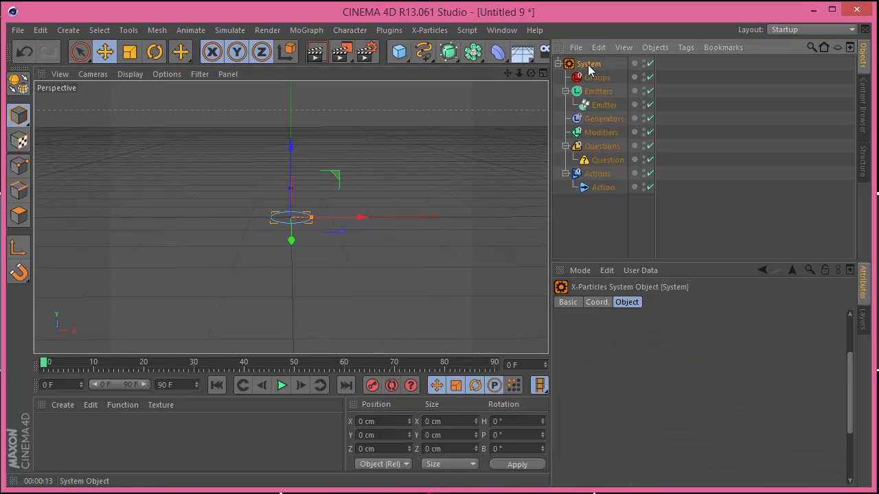
- Add a TurbulenceFD Container from Plugins and show its Container tab with 1 cm voxels, 100 cm grid
click(389, 30)
mouse_move(418, 124)
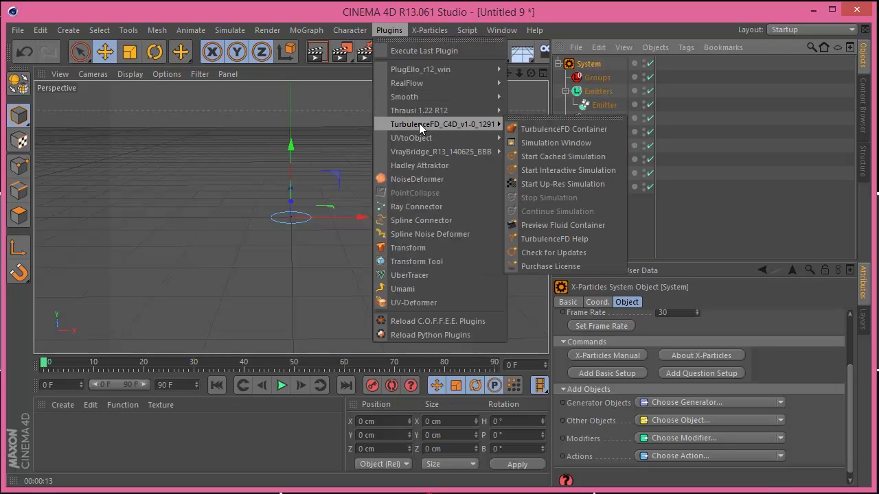
click(549, 129)
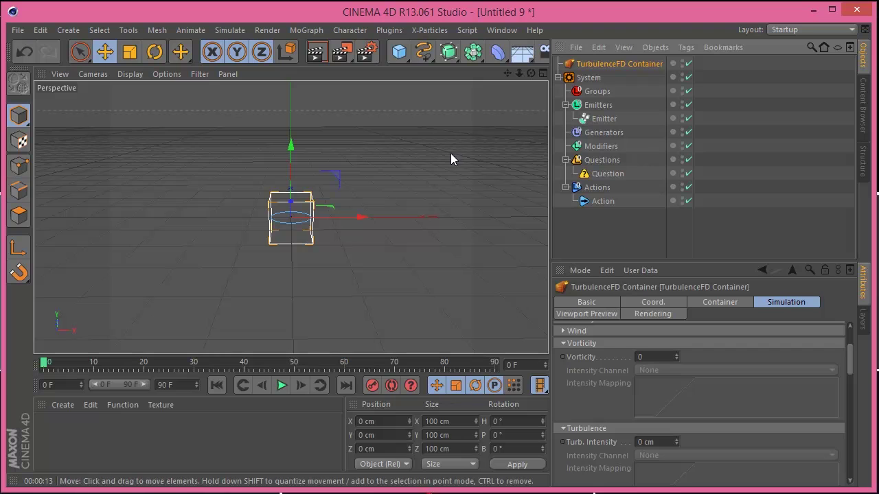
mouse_move(519, 73)
mouse_down()
mouse_move(507, 73)
mouse_move(531, 79)
mouse_move(530, 93)
mouse_move(525, 77)
mouse_up()
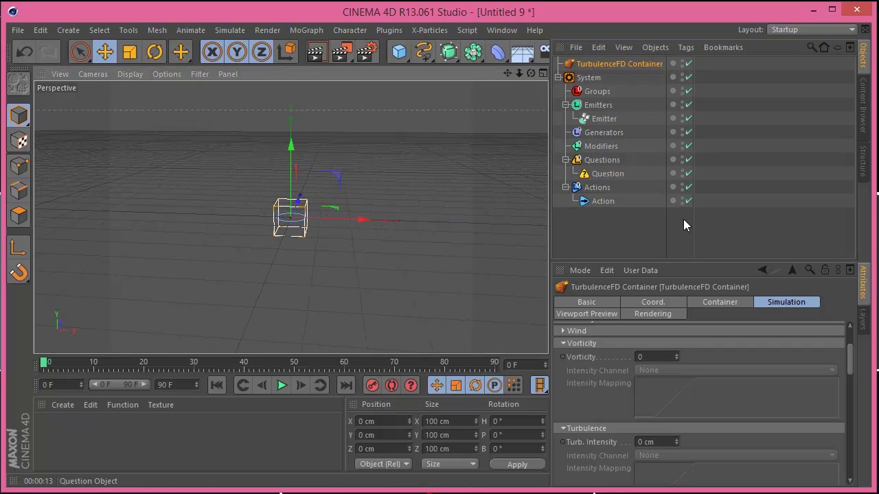
drag(851, 359, 850, 343)
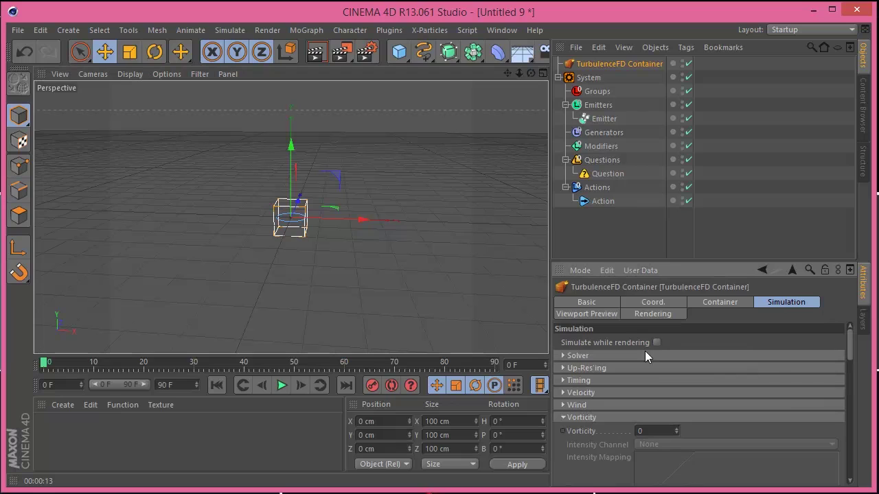
click(708, 304)
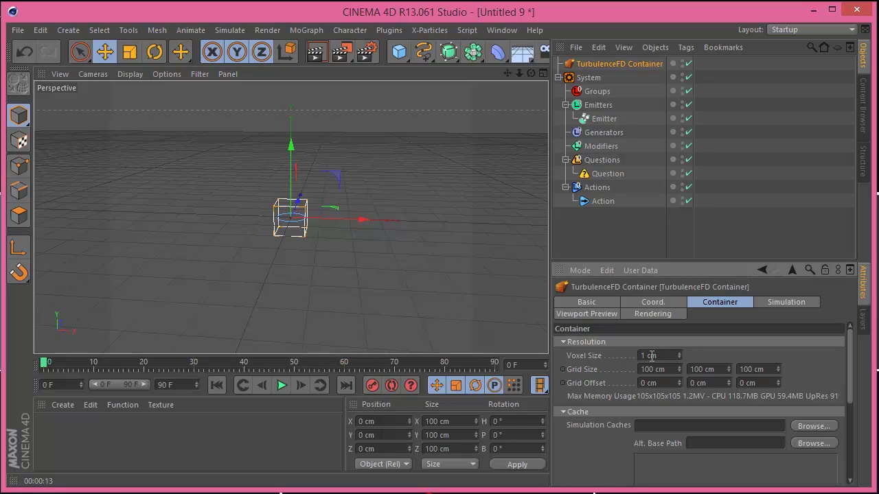
- Enter Voxel Size 3 cm and Grid Size 900, 1000, 900 cm in the Container tab
drag(659, 355, 640, 355)
text(3)
click(661, 369)
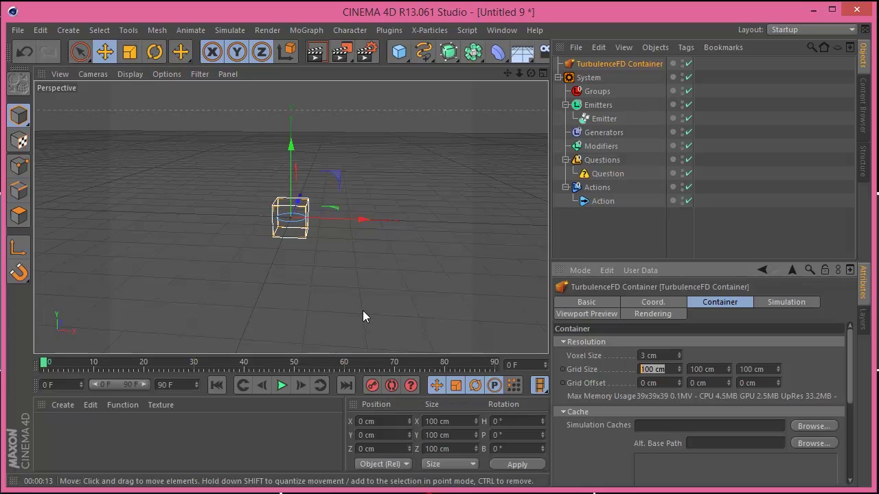
text(900)
key(Tab)
text(1)
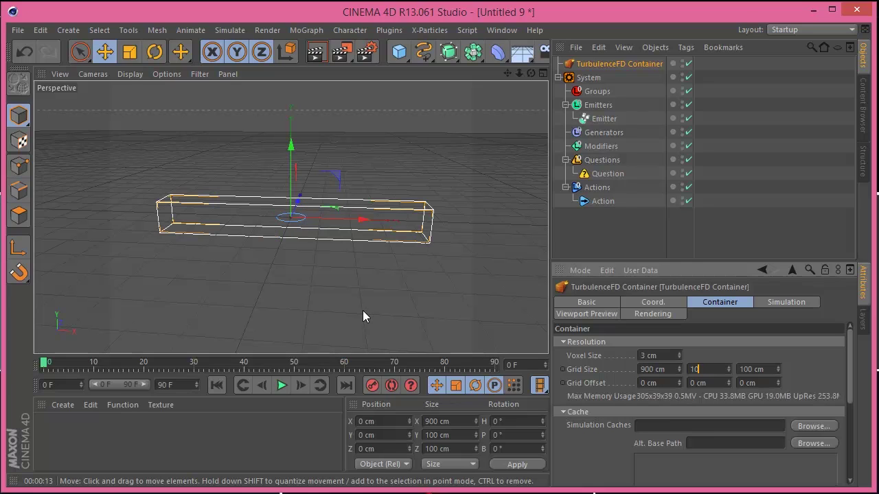
text(000)
key(Tab)
text(9)
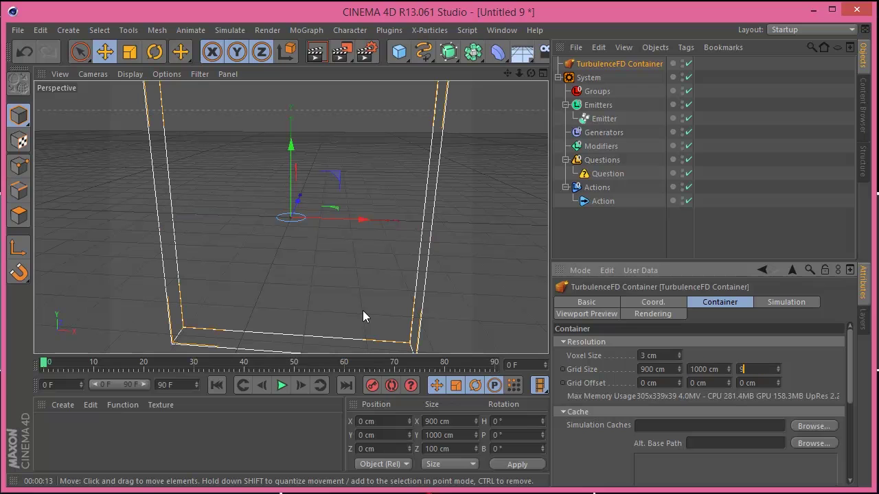
text(00)
key(Tab)
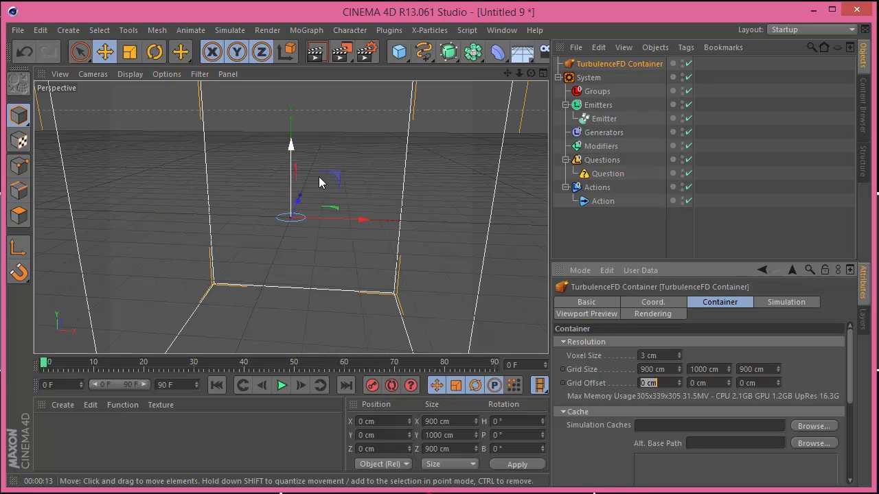
mouse_move(524, 72)
mouse_down()
mouse_move(533, 75)
mouse_move(514, 76)
mouse_move(542, 77)
mouse_move(531, 72)
mouse_up()
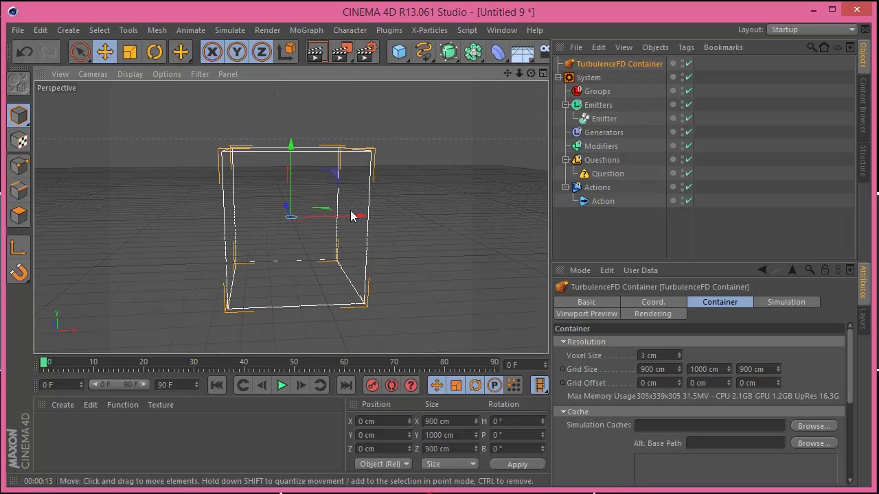
- In the Right view, raise the TurbulenceFD container along Y to 497.812 cm
click(541, 74)
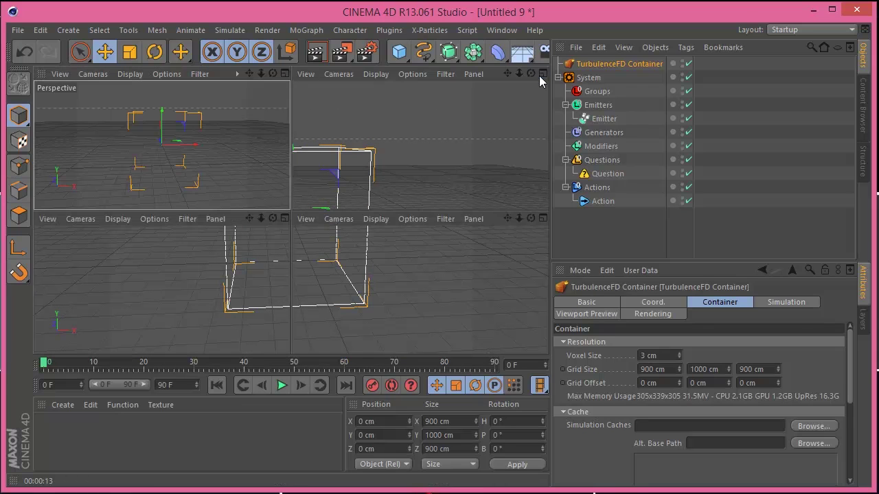
click(285, 219)
drag(519, 73, 338, 121)
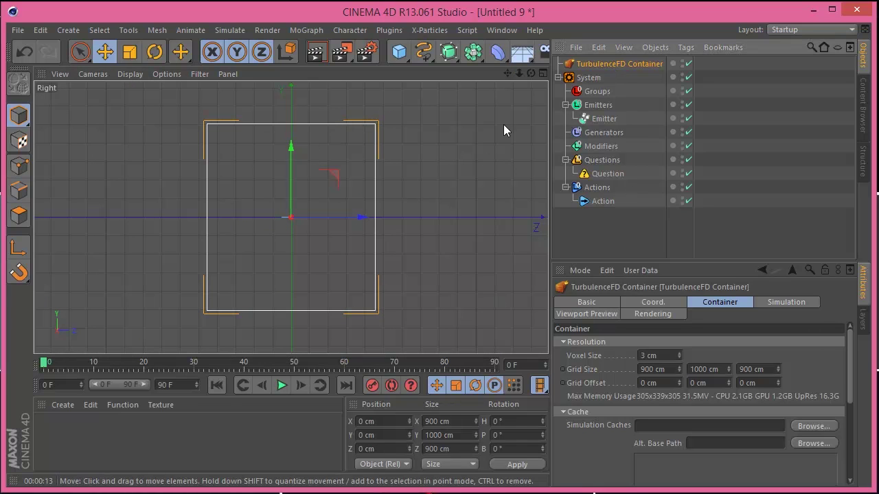
drag(291, 148, 291, 55)
- Maximise the Perspective view and frame the raised container around the emitter
click(542, 73)
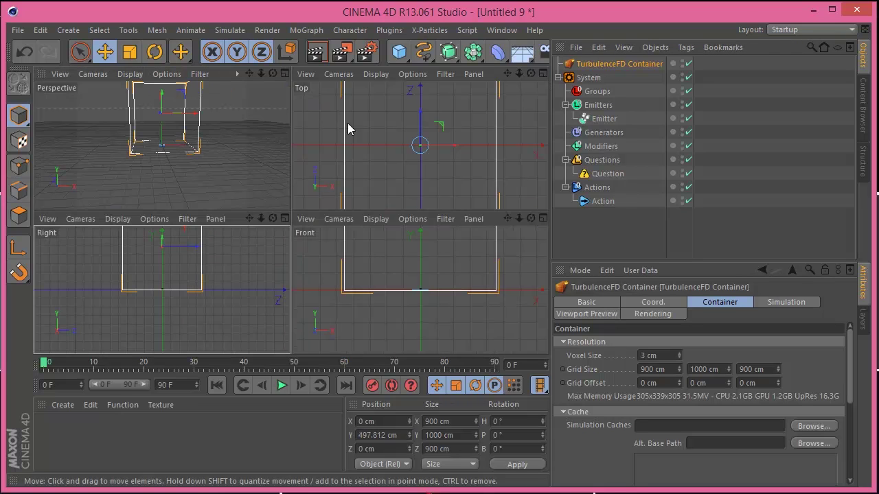
click(288, 75)
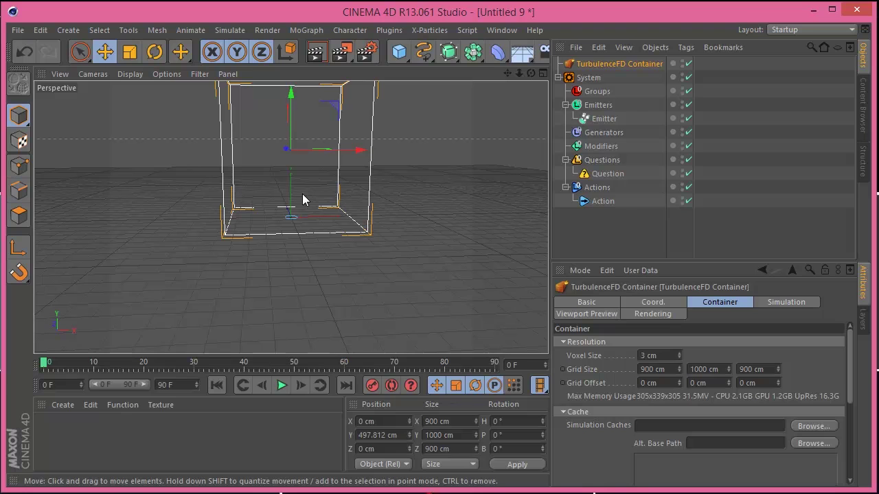
drag(507, 73, 291, 217)
drag(531, 73, 288, 218)
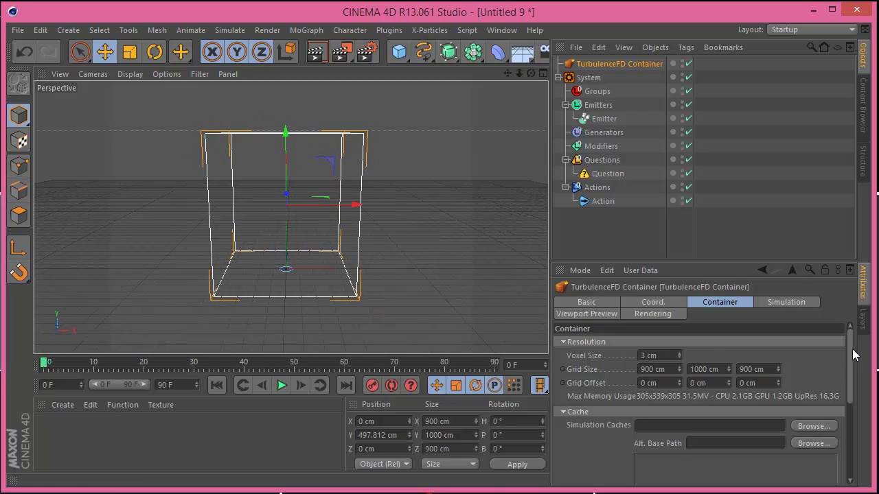
scroll(852, 354, down, 1)
scroll(854, 349, up, 1)
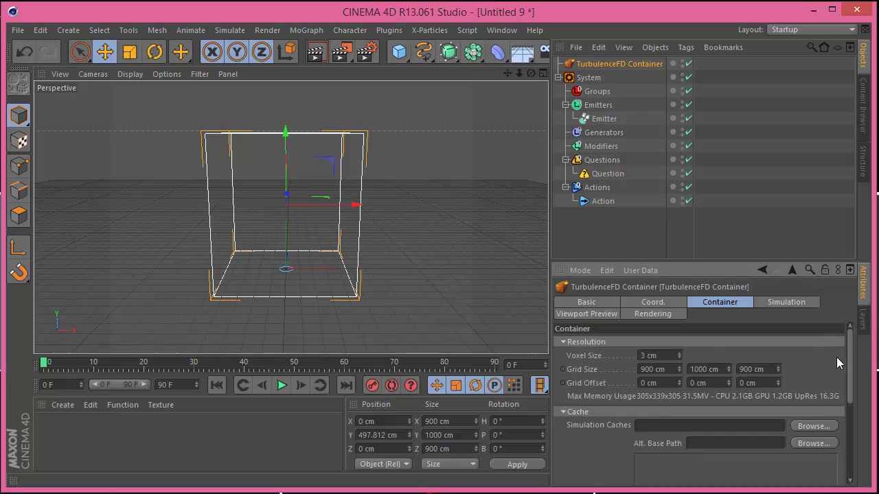
drag(850, 364, 843, 446)
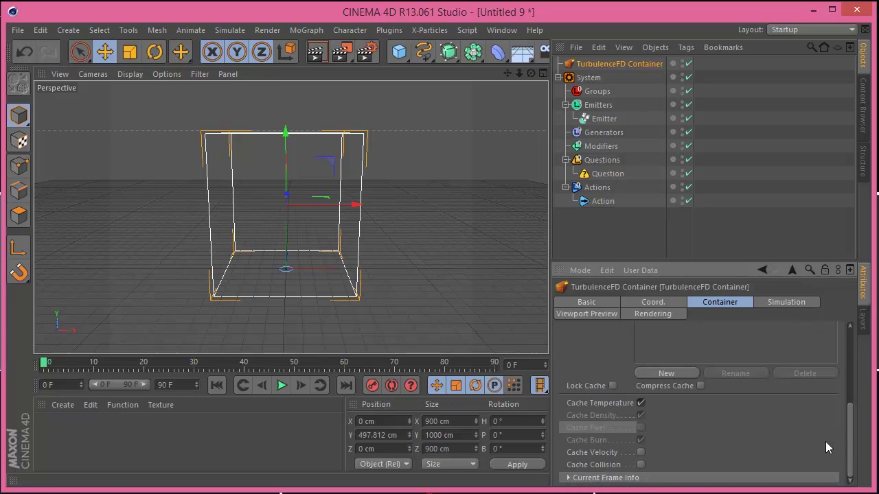
- In the Simulation tab, collapse Vorticity and Turbulence and expand the Burn group
click(795, 305)
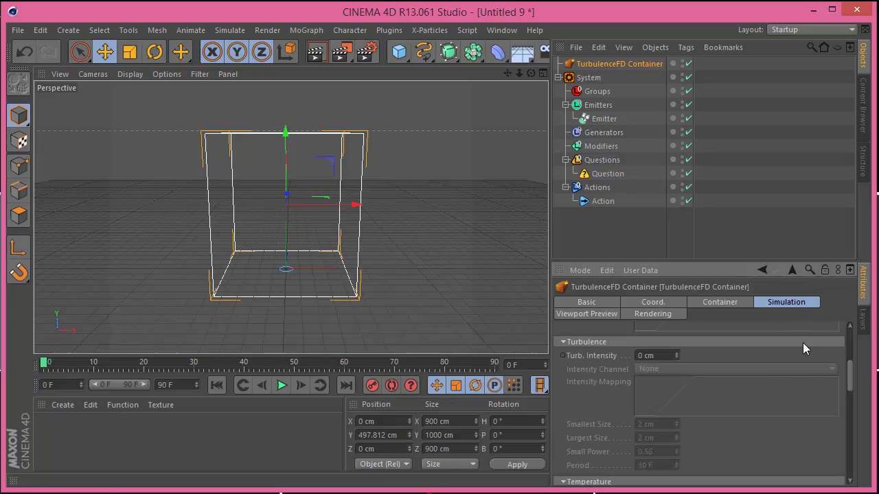
drag(846, 374, 848, 336)
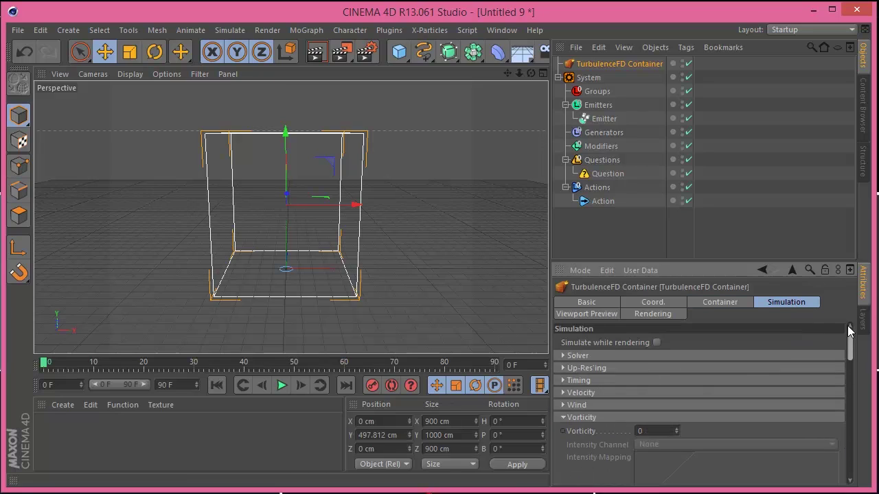
click(572, 419)
click(573, 431)
click(574, 442)
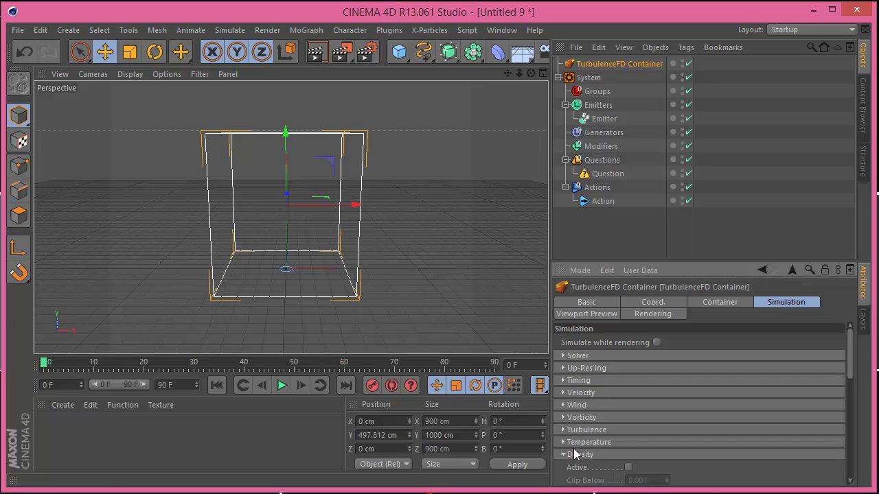
click(574, 455)
drag(852, 382, 850, 397)
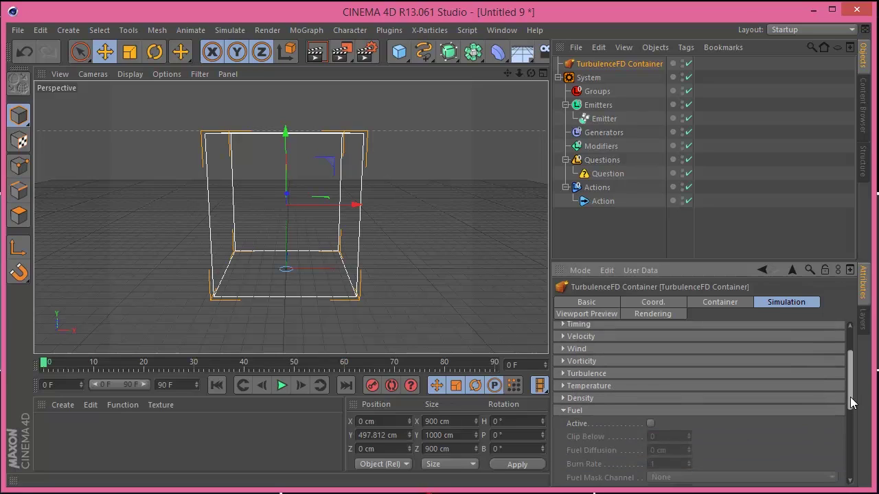
click(571, 408)
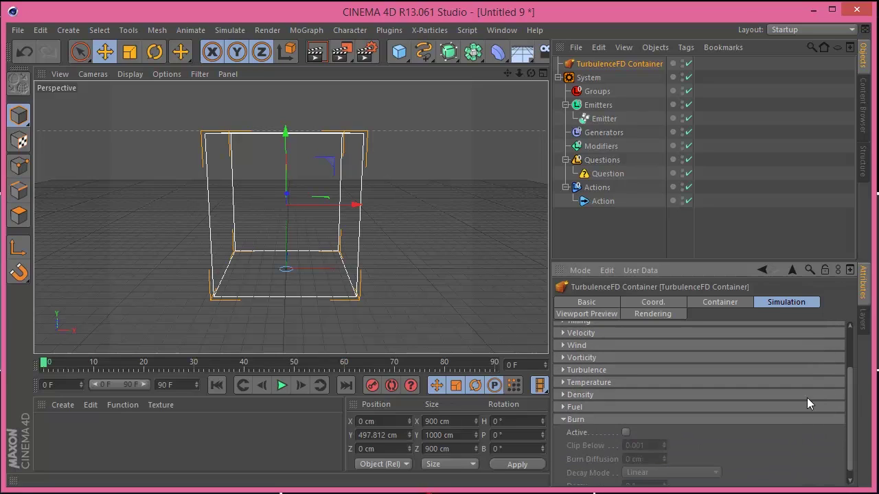
click(561, 419)
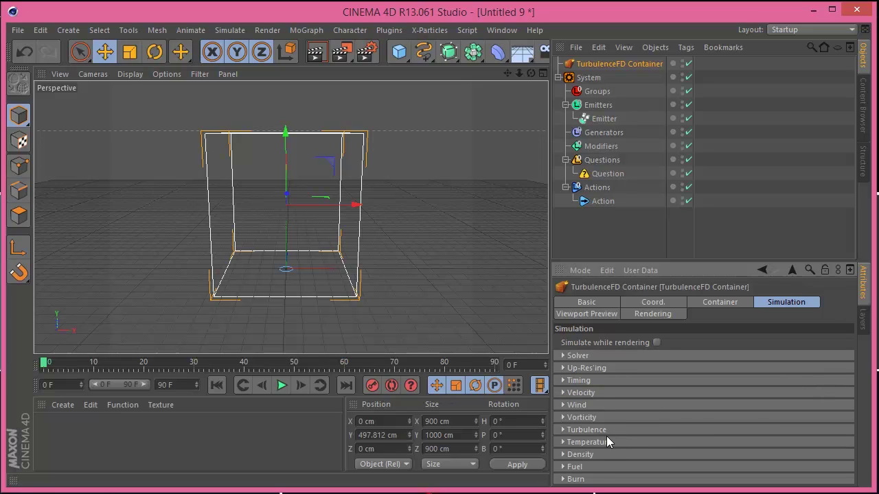
click(568, 480)
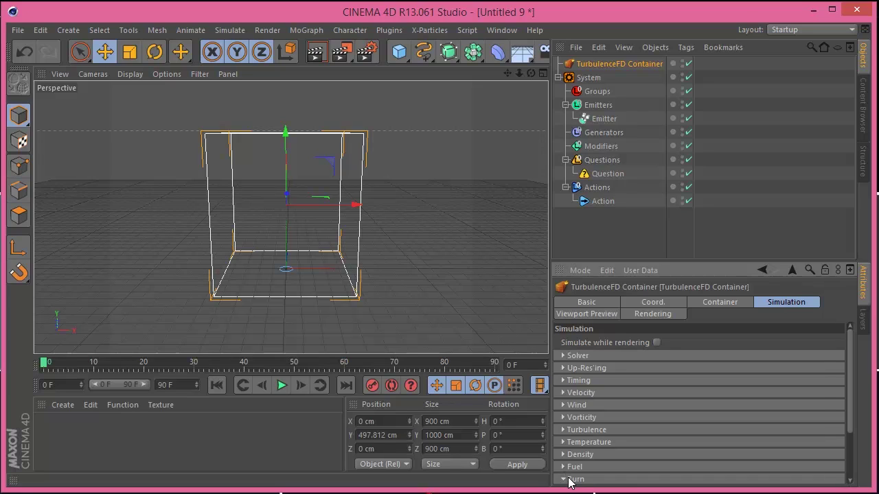
- Activate Burn and enter a Decay of 10
scroll(849, 409, down, 3)
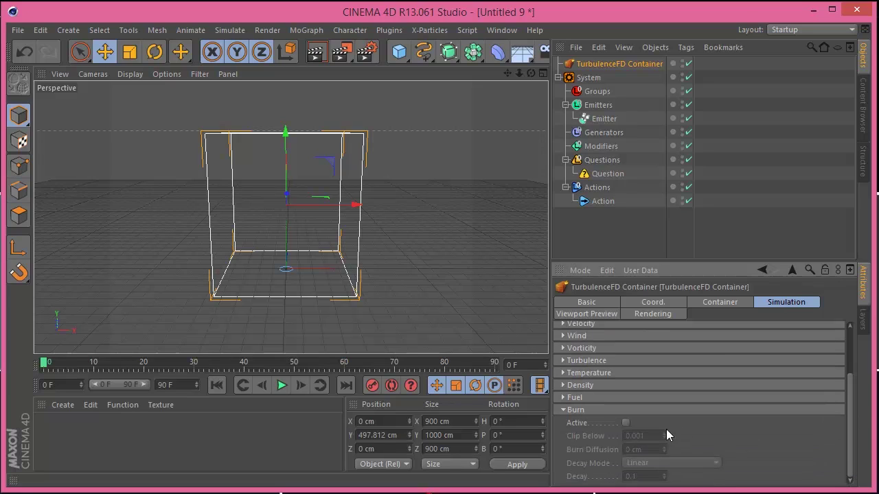
click(626, 423)
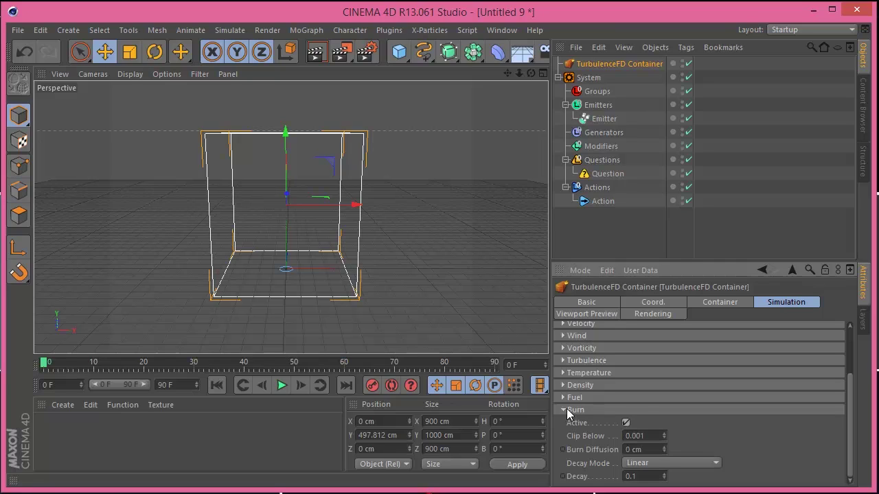
click(651, 475)
text(10)
- Expand the Density group, tick Active, and expand the Temperature settings
click(564, 397)
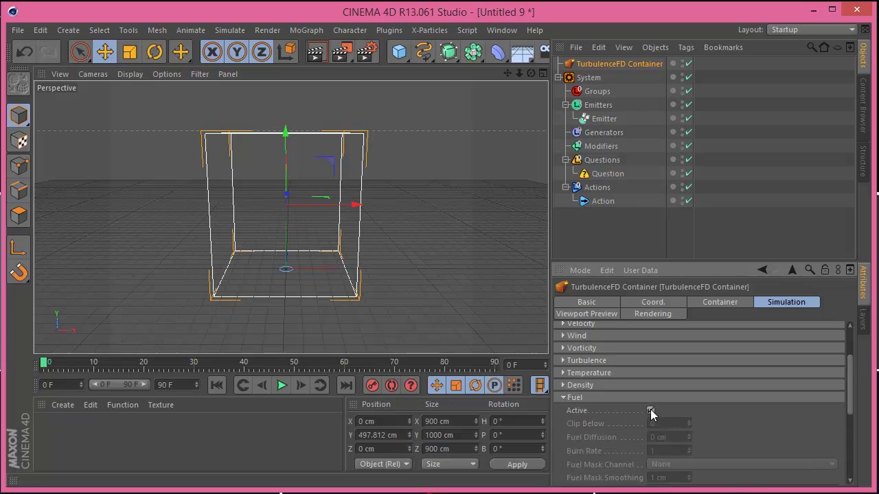
click(576, 385)
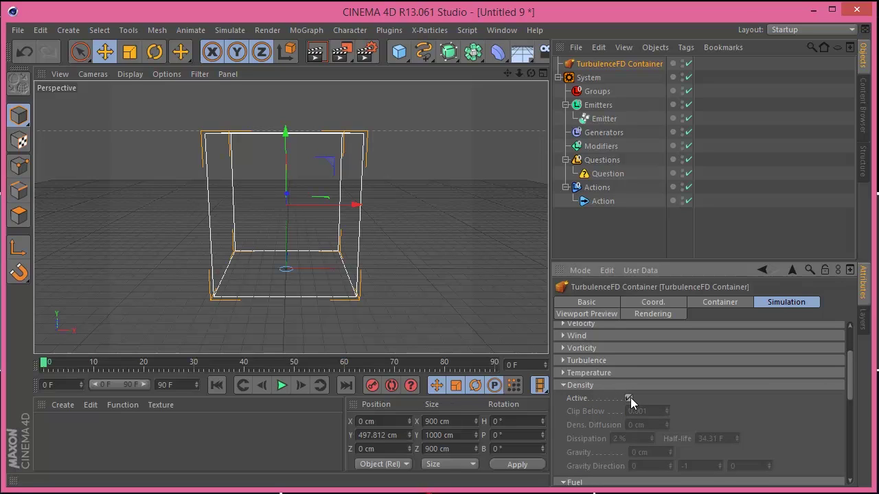
click(628, 399)
click(587, 374)
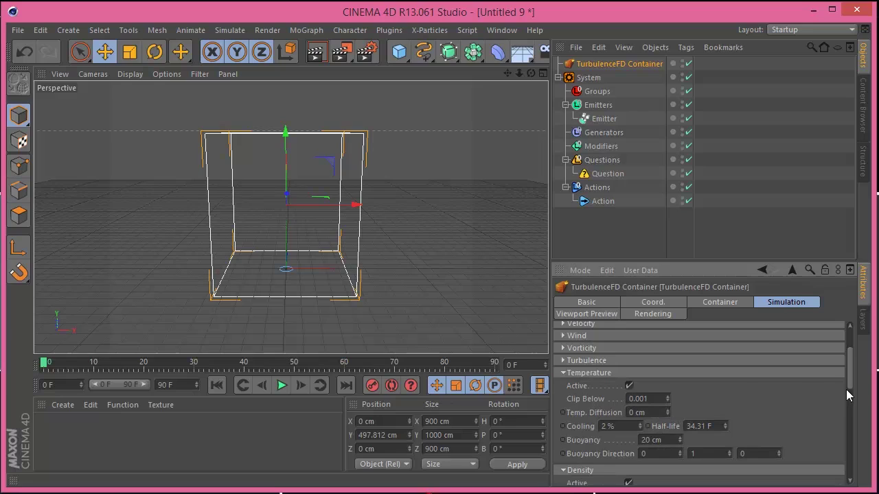
drag(847, 390, 848, 404)
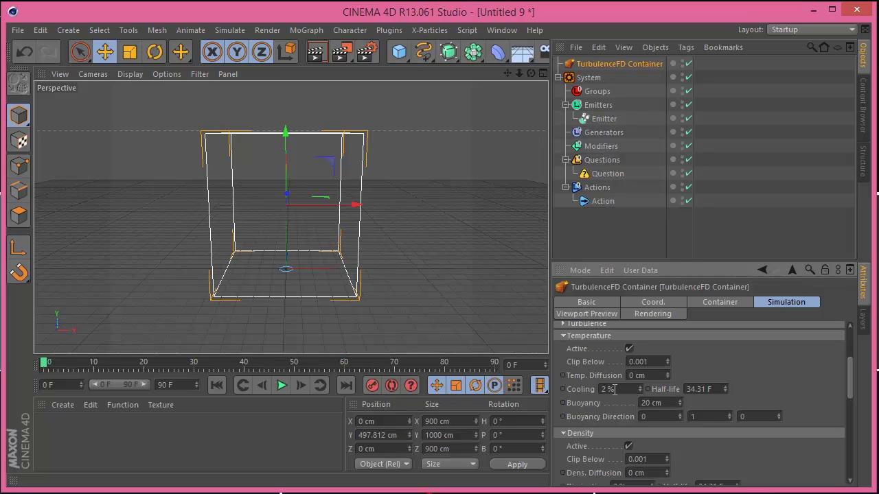
- Set Temperature Cooling to 10 % and Buoyancy to 60 cm
drag(619, 389, 593, 386)
text(10)
key(Return)
click(639, 403)
text(60)
key(Return)
- Raise Density Dissipation from 2 % to 10 %
scroll(849, 384, down, 3)
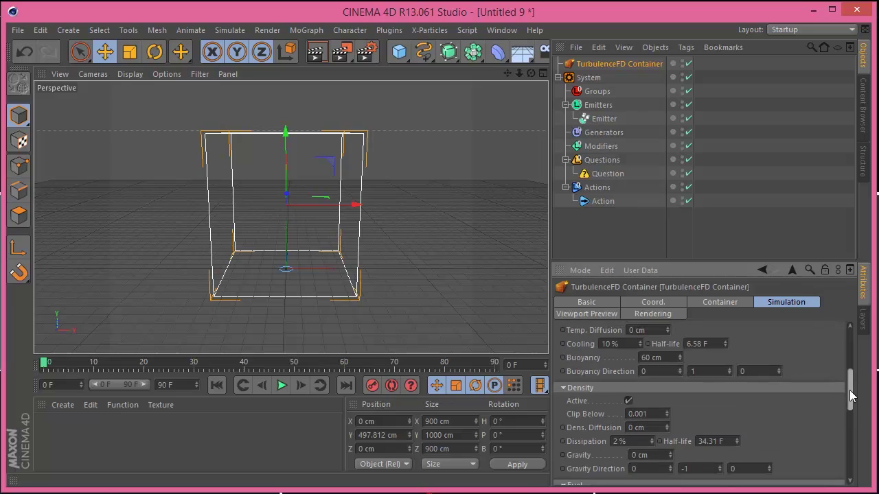
click(607, 425)
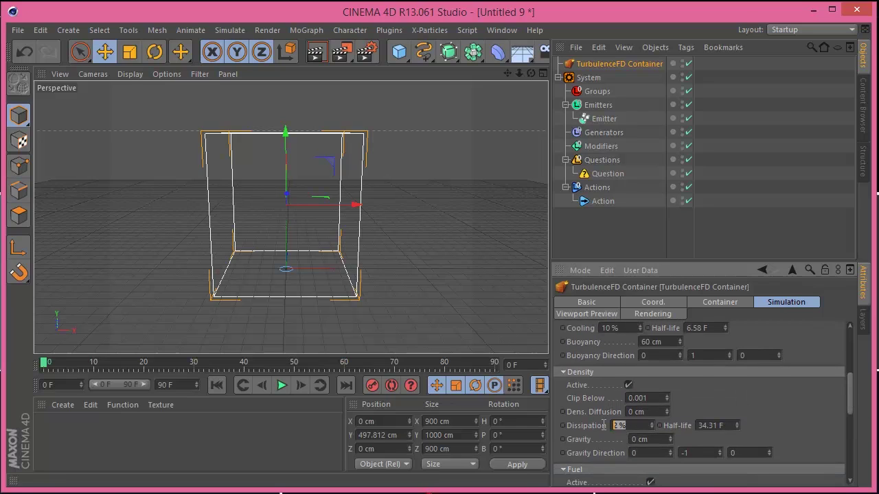
text(10)
key(Return)
drag(852, 398, 849, 358)
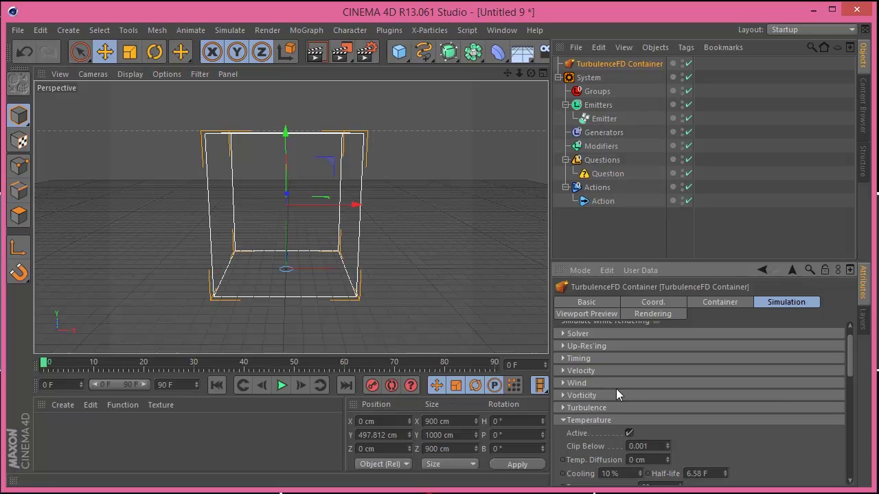
- In Viewport Preview, keep Channel on Temperature and choose Smoke Shader as the preview shader
drag(851, 354, 851, 343)
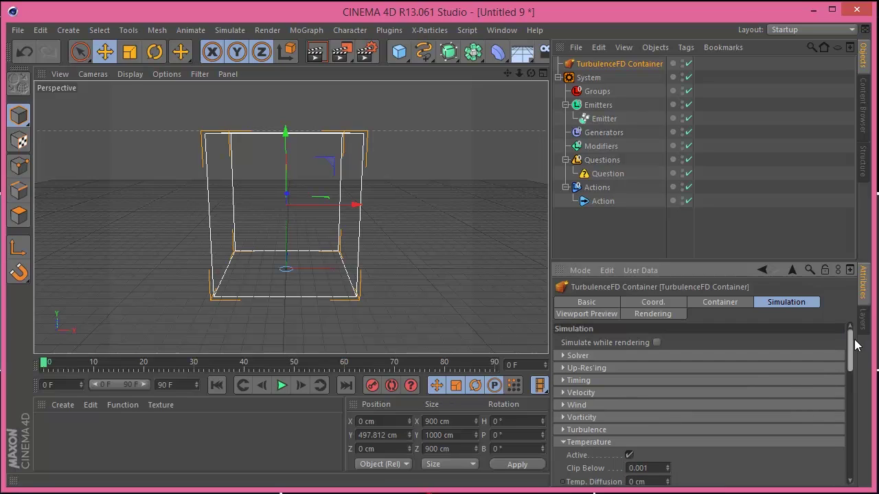
click(594, 314)
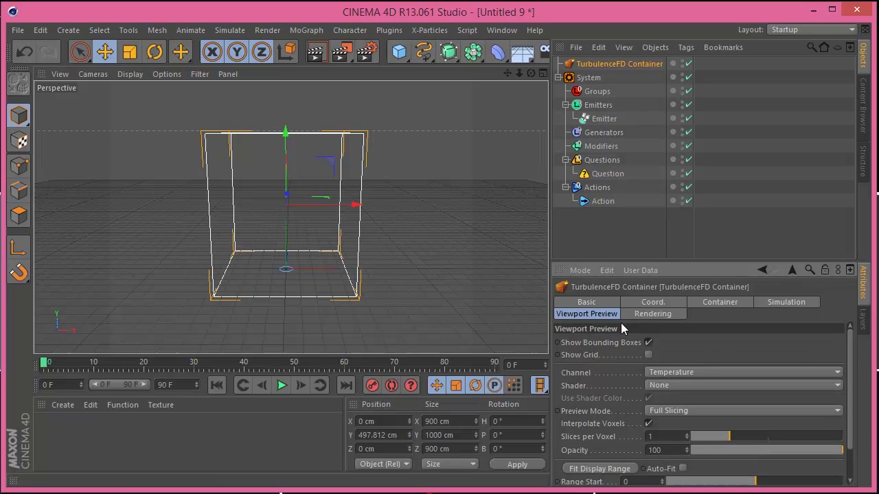
click(677, 372)
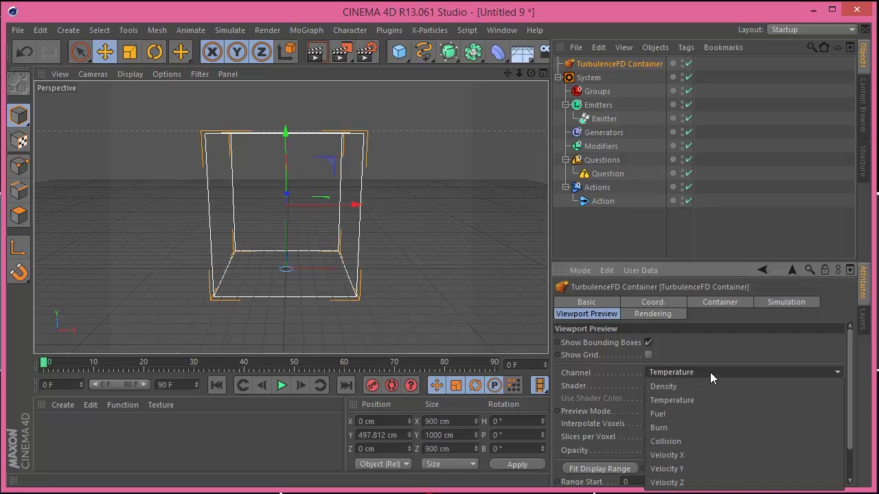
click(709, 371)
click(726, 384)
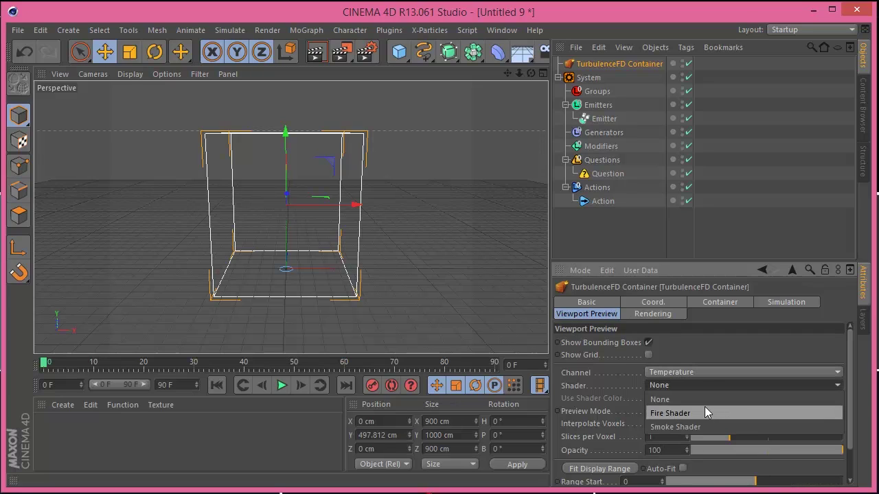
click(704, 421)
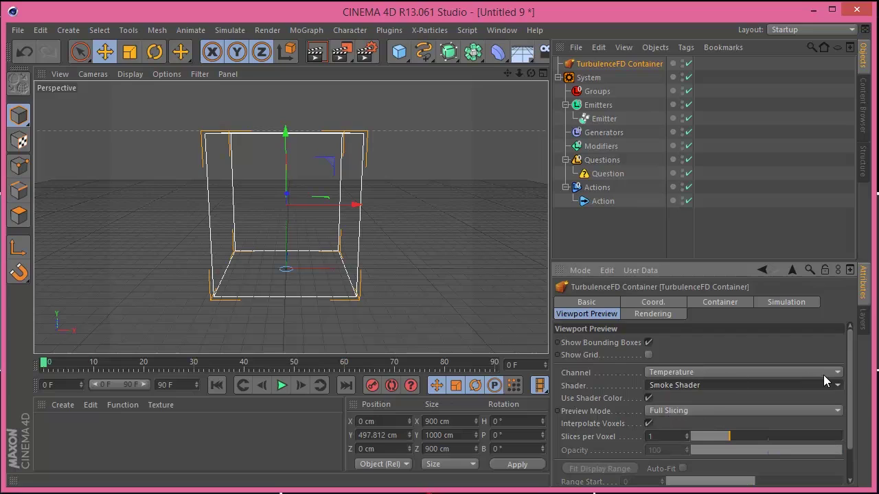
drag(850, 374, 626, 447)
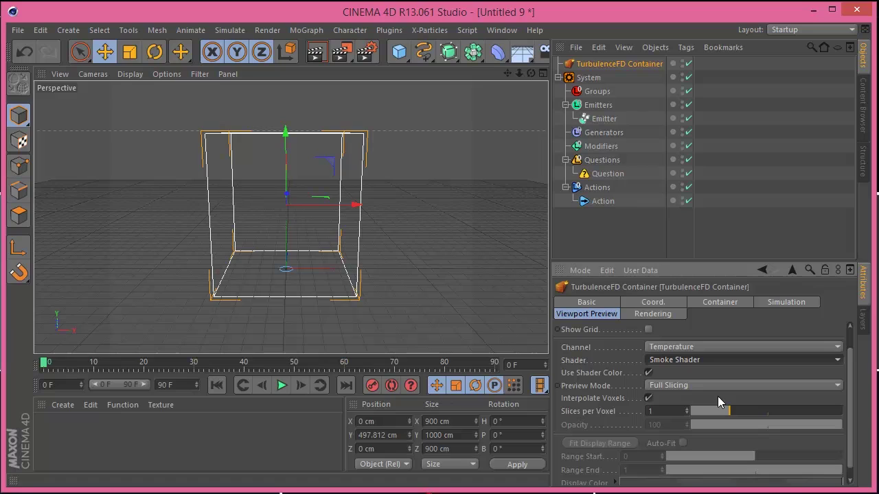
- In the Rendering tab, set Smoke Shader Mapping Channel to Temperature and Separate Opacity Channel to Density
click(666, 316)
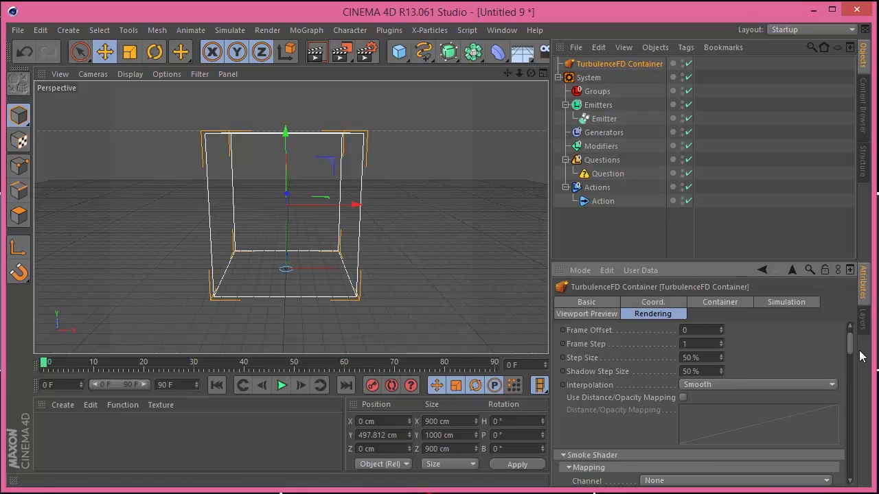
scroll(853, 339, up, 2)
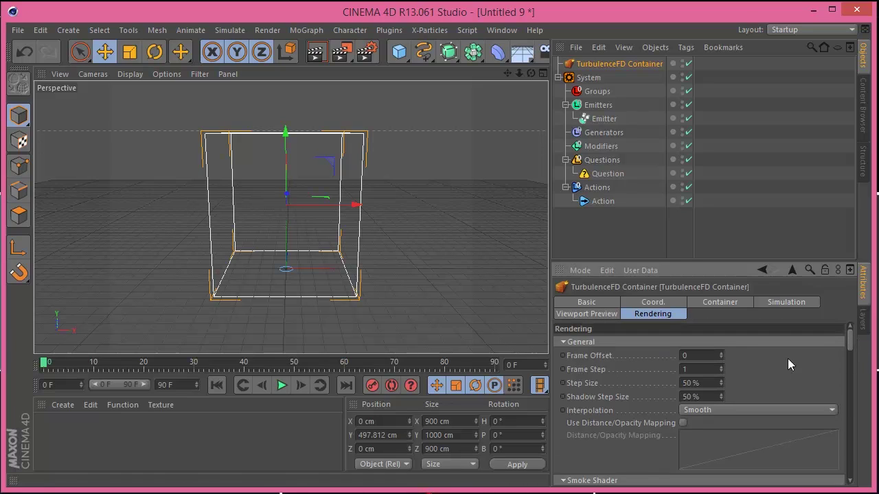
scroll(851, 350, down, 5)
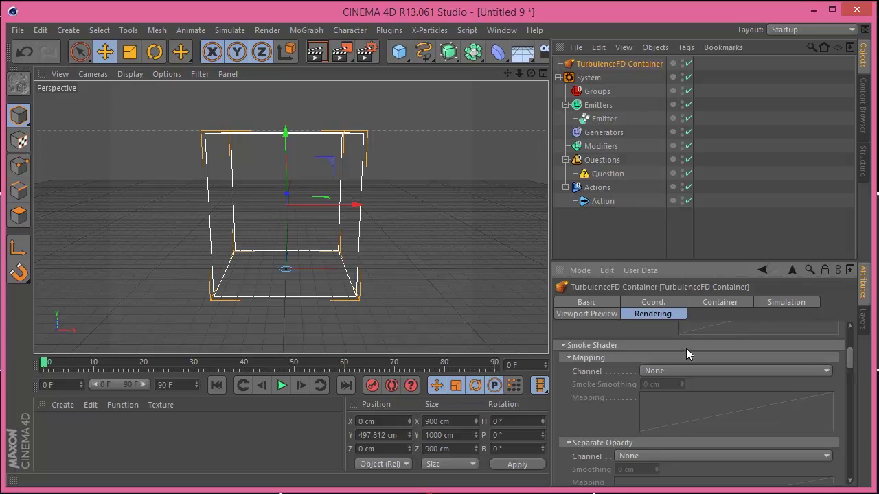
click(710, 374)
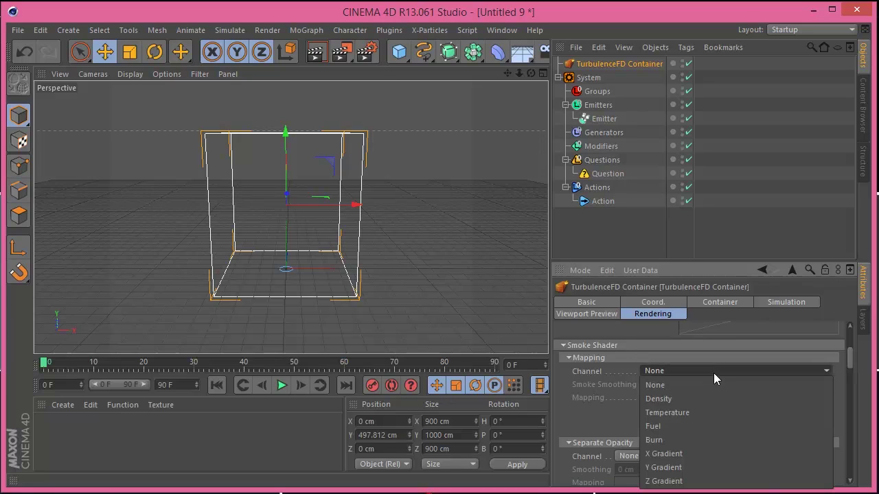
click(726, 414)
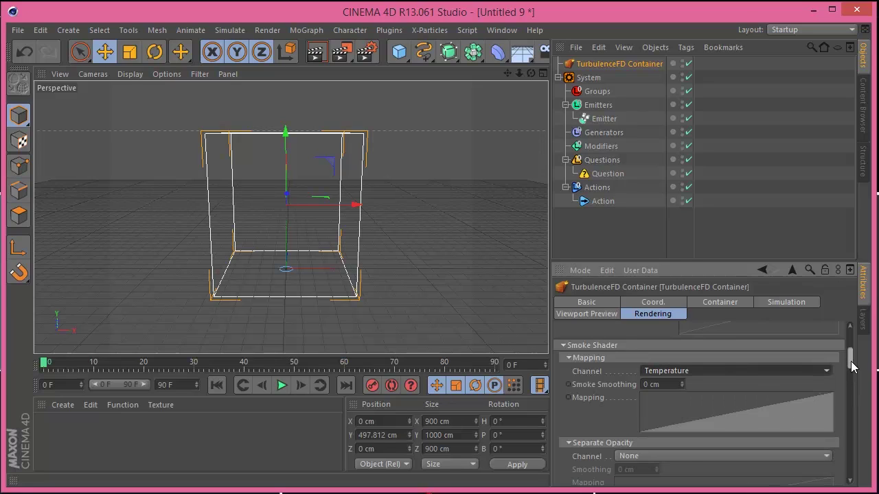
scroll(854, 376, down, 3)
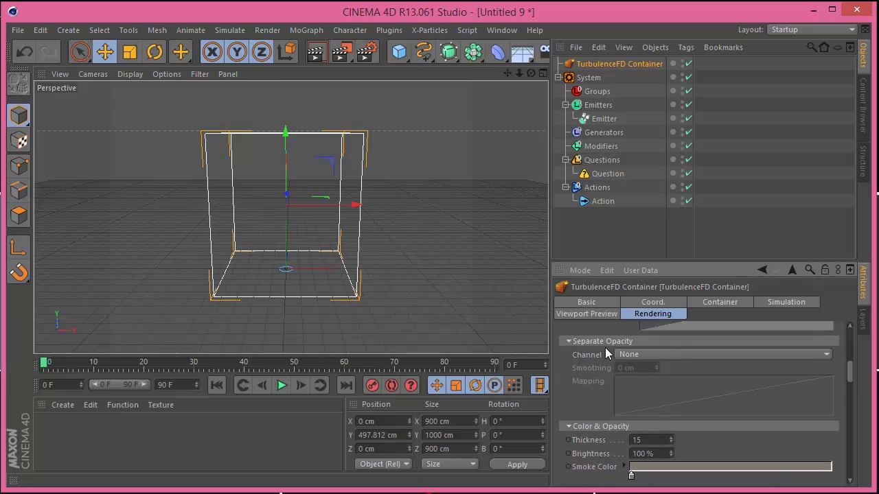
click(649, 353)
click(671, 393)
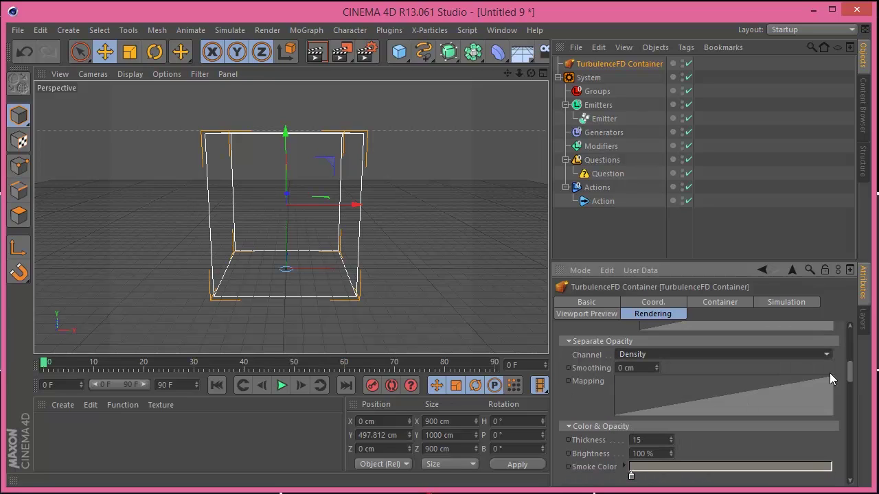
scroll(854, 364, down, 3)
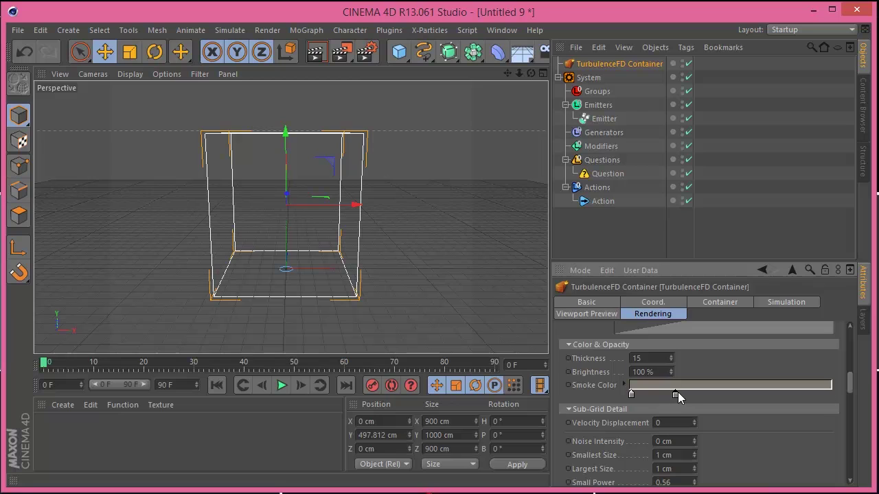
- Make the left Smoke Color knot dark grey (R39 G37 B36) and drag it right
double_click(676, 392)
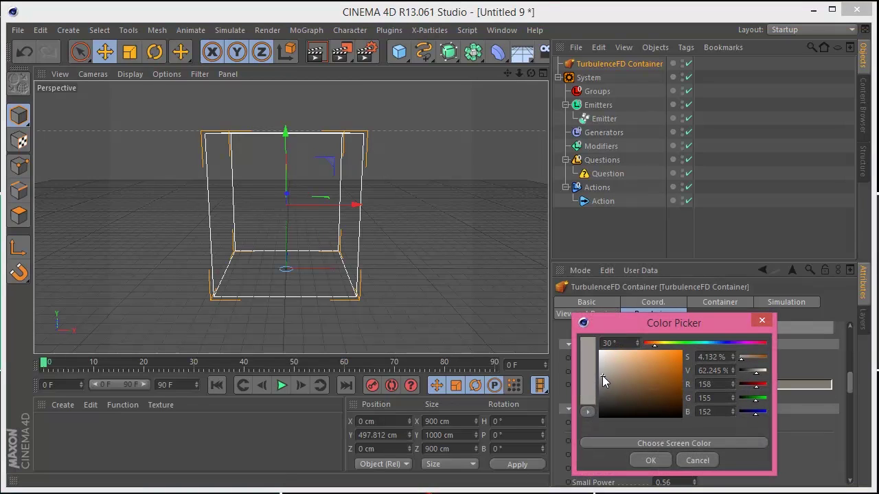
click(645, 460)
double_click(631, 394)
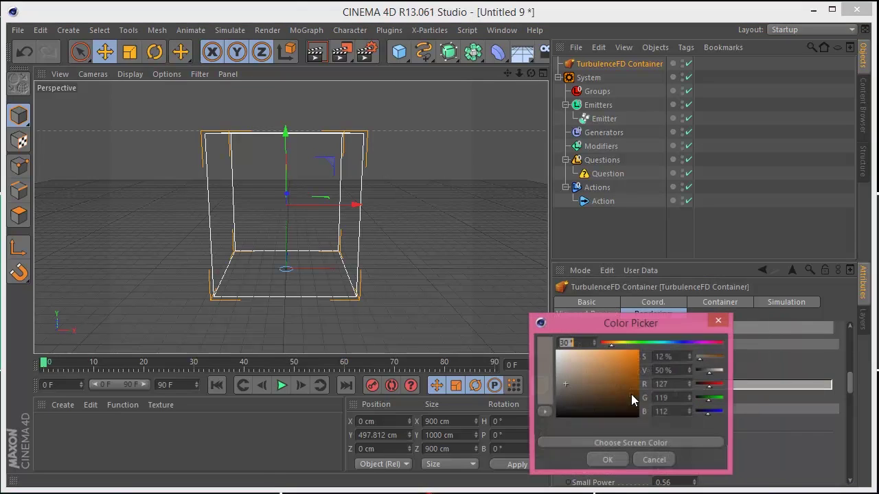
drag(581, 402, 562, 410)
click(607, 460)
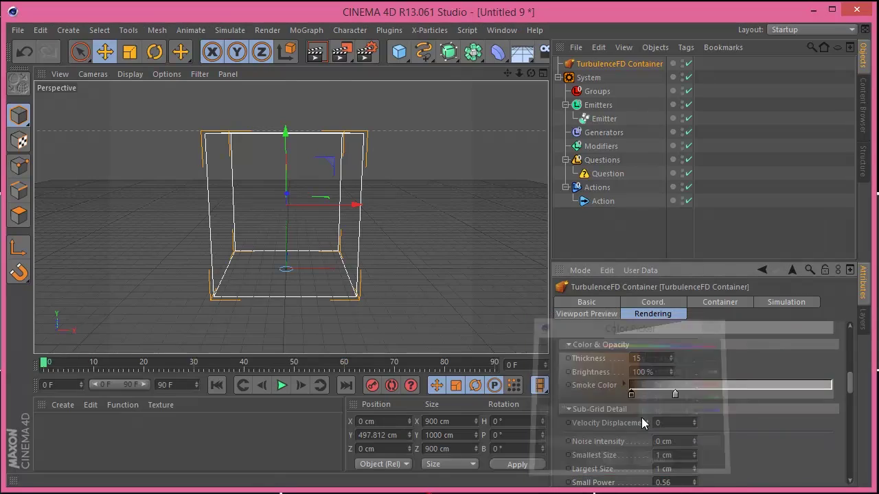
drag(668, 400, 682, 397)
drag(848, 390, 856, 424)
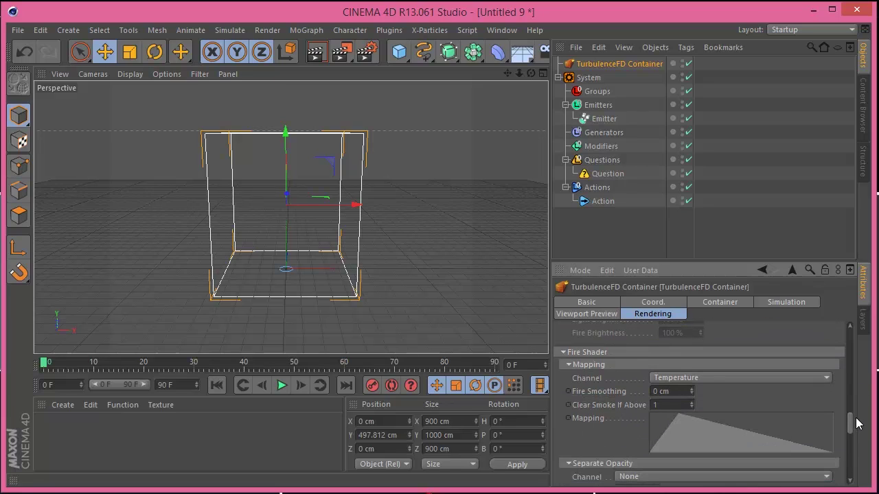
- Set Fire Shader Mapping Channel to Burn and Separate Opacity Channel to Density, then return to Simulation
click(673, 378)
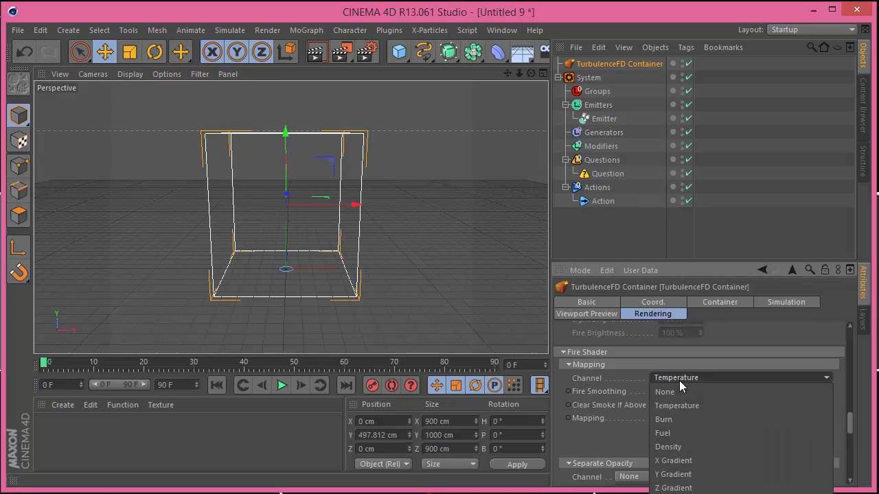
click(674, 414)
drag(851, 417, 851, 442)
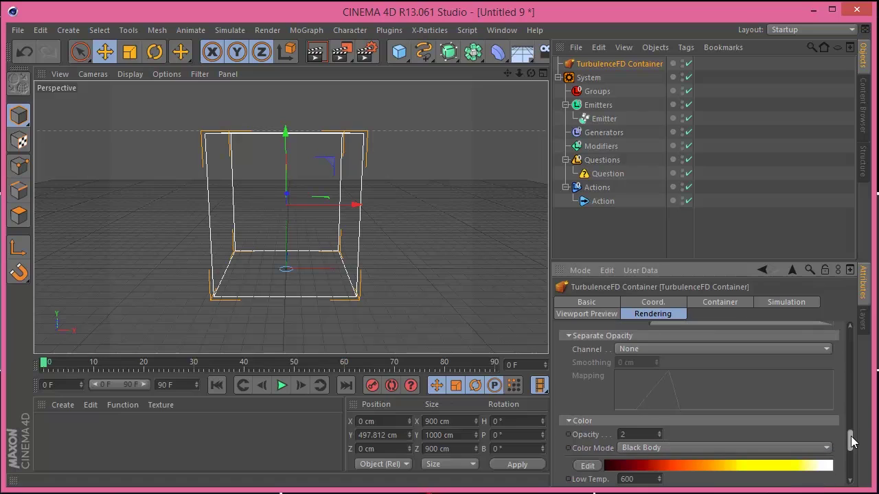
click(715, 350)
click(690, 389)
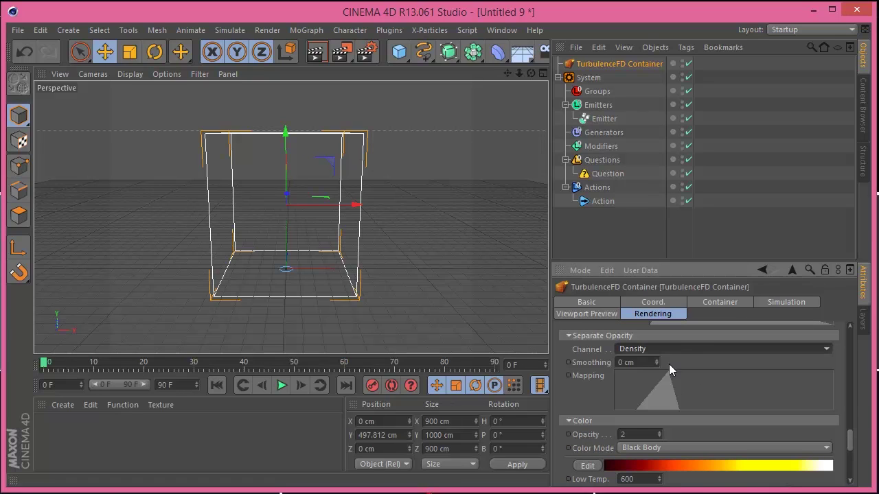
scroll(843, 421, down, 10)
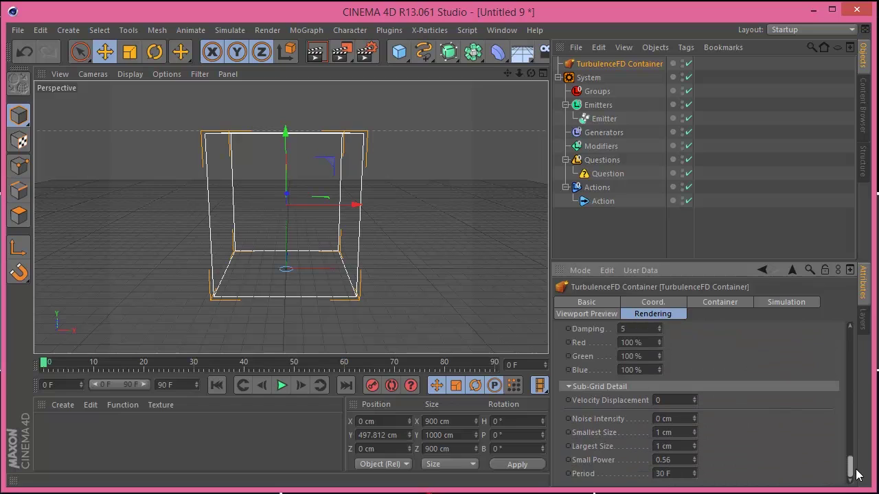
drag(857, 471, 851, 343)
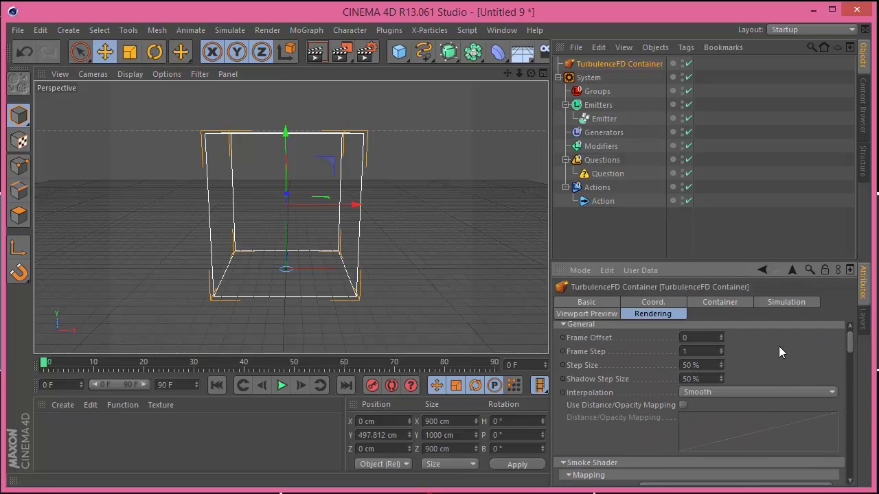
click(697, 306)
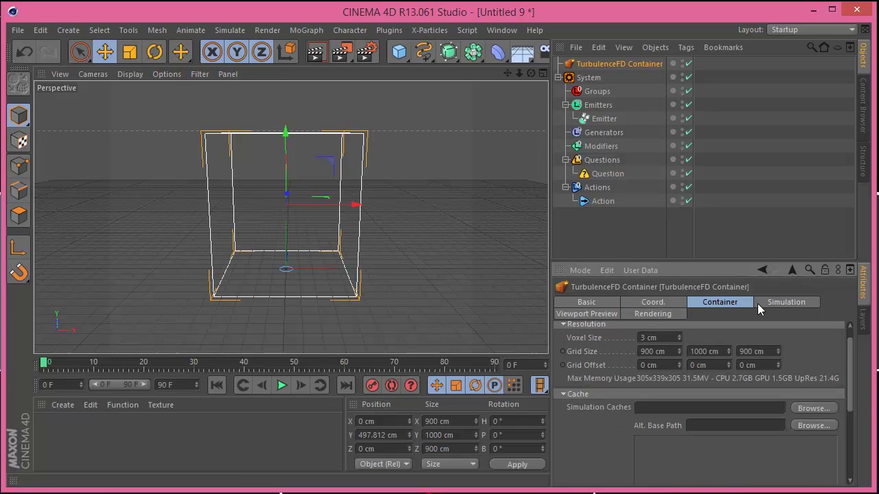
click(772, 307)
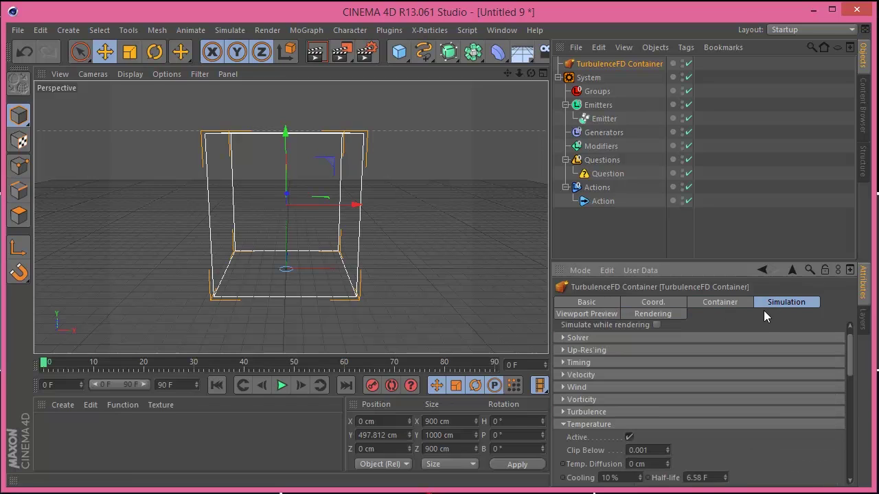
- Add a TurbulenceFD Emitter tag to the X-Particles Emitter from its TurbulenceFD Tags menu
click(603, 118)
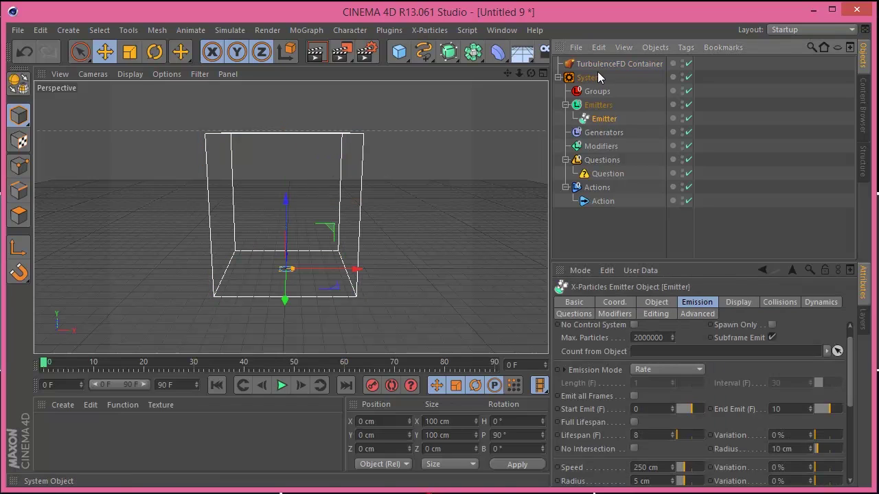
right_click(599, 123)
mouse_move(638, 167)
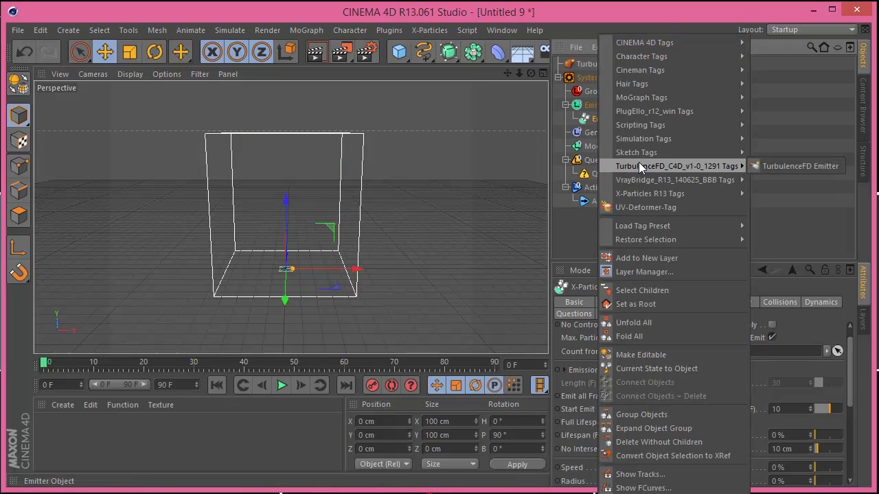
click(786, 166)
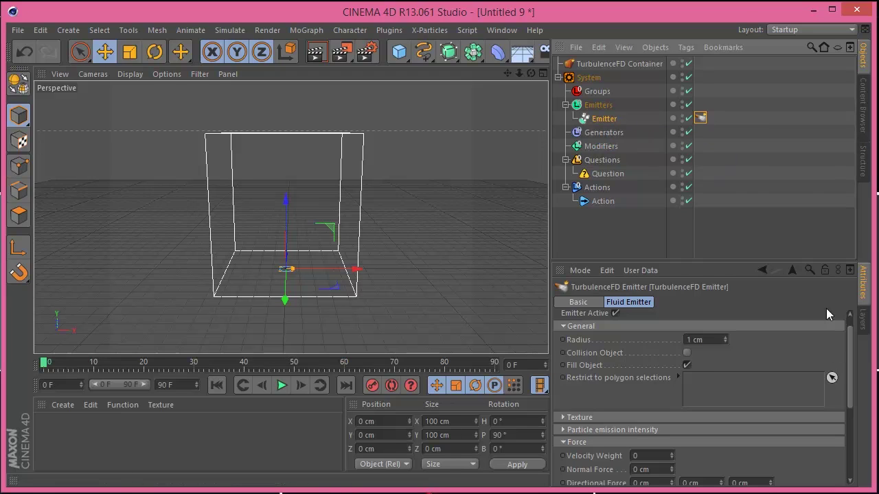
- Set the TurbulenceFD Emitter tag's Temperature Value to 8 and Fuel Value to 3
scroll(845, 374, down, 1)
scroll(851, 353, up, 2)
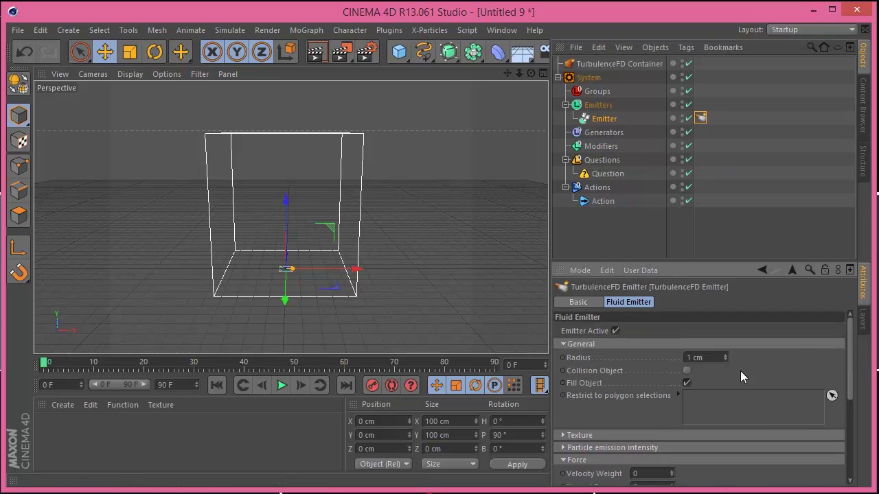
drag(848, 348, 862, 427)
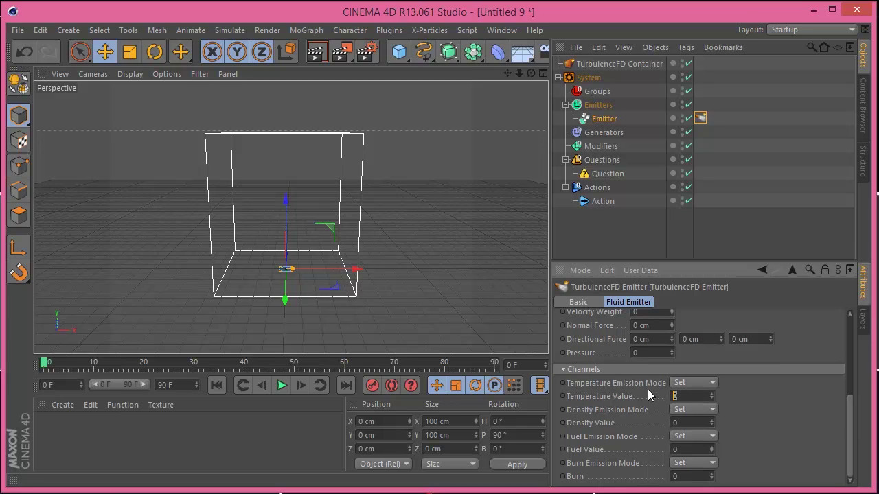
text(8)
text(3)
click(673, 475)
drag(849, 448, 844, 354)
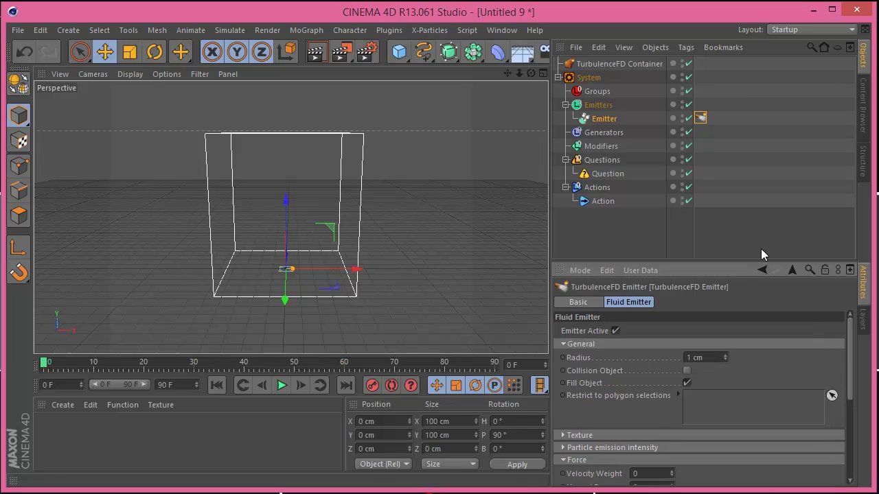
- Select the TurbulenceFD Container and collapse its Temperature, Density, Fuel and Burn groups
click(616, 64)
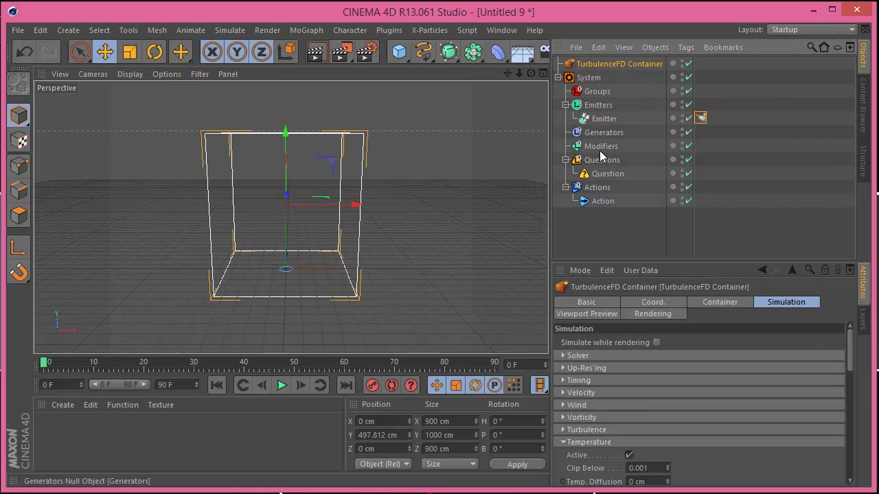
click(578, 443)
click(628, 454)
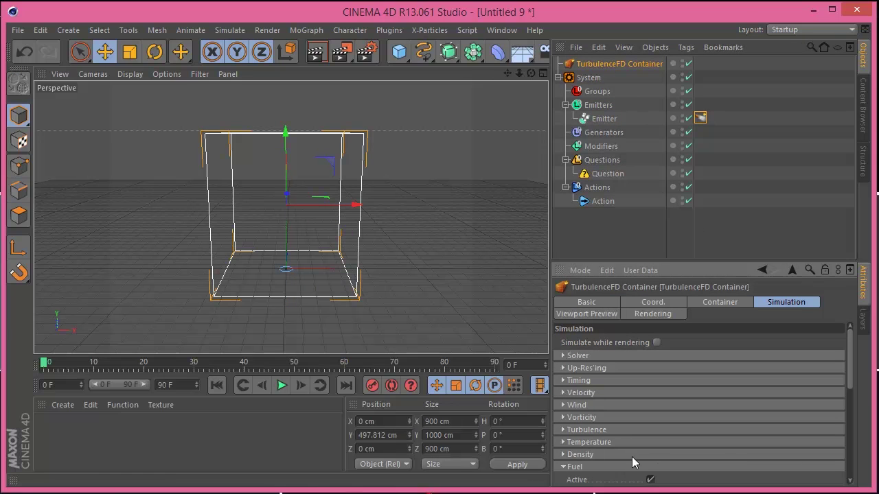
click(626, 467)
scroll(862, 400, down, 3)
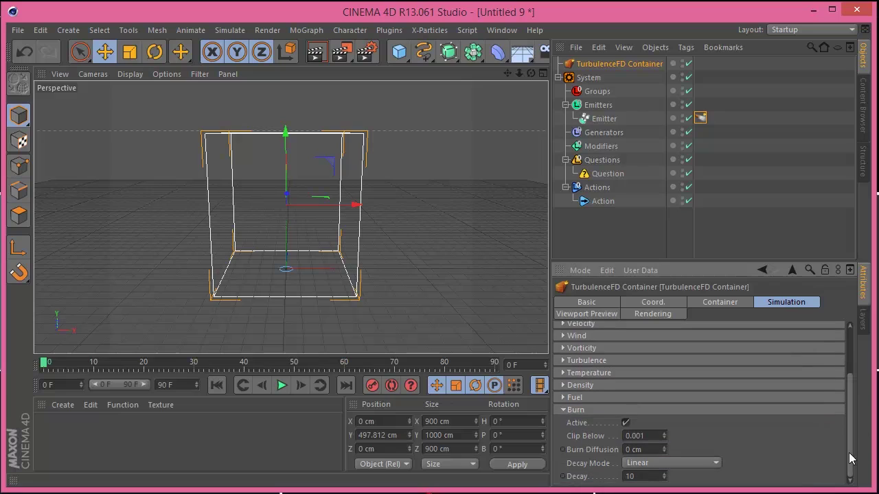
click(618, 411)
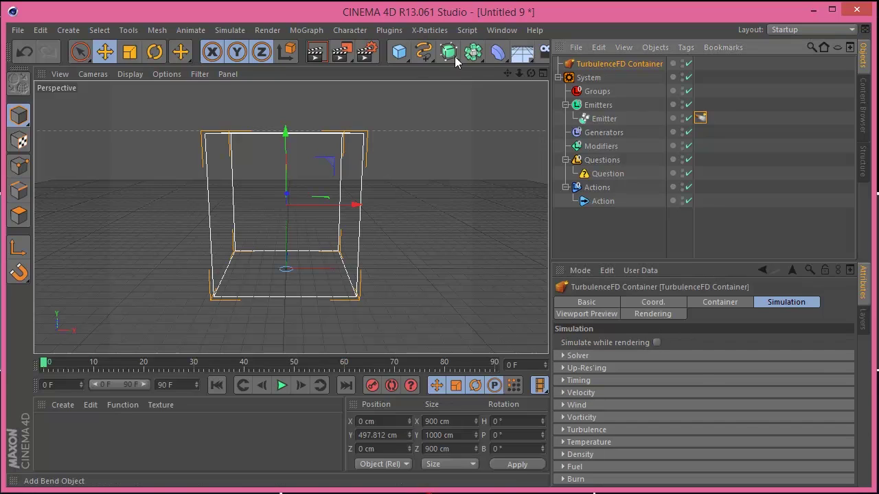
click(388, 30)
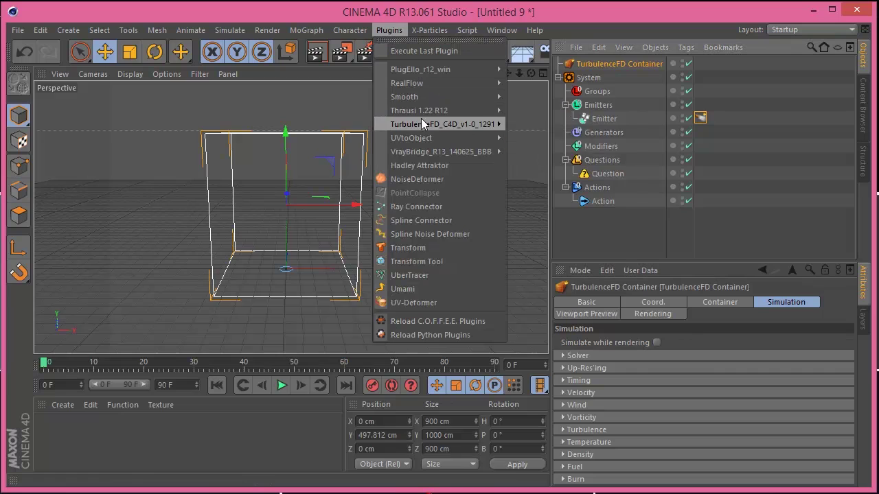
- Run the TurbulenceFD simulation through all 91 frames, then close the simulation window
mouse_move(421, 123)
click(564, 142)
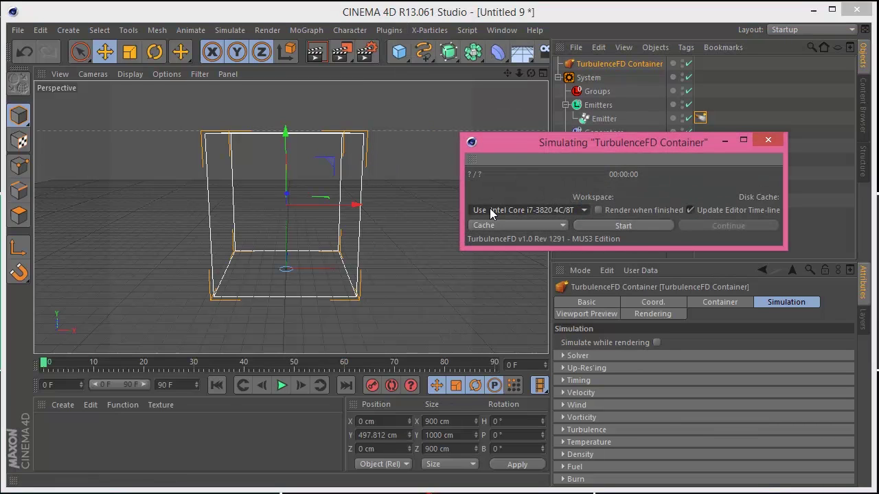
click(639, 225)
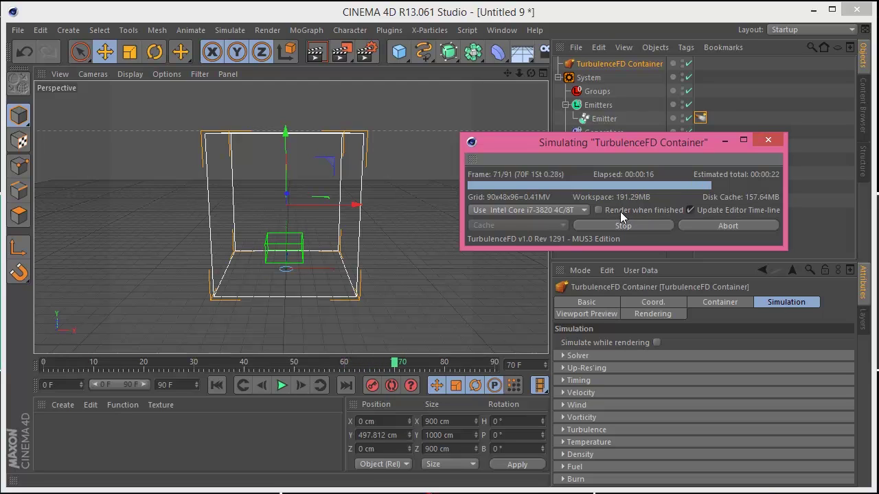
click(768, 141)
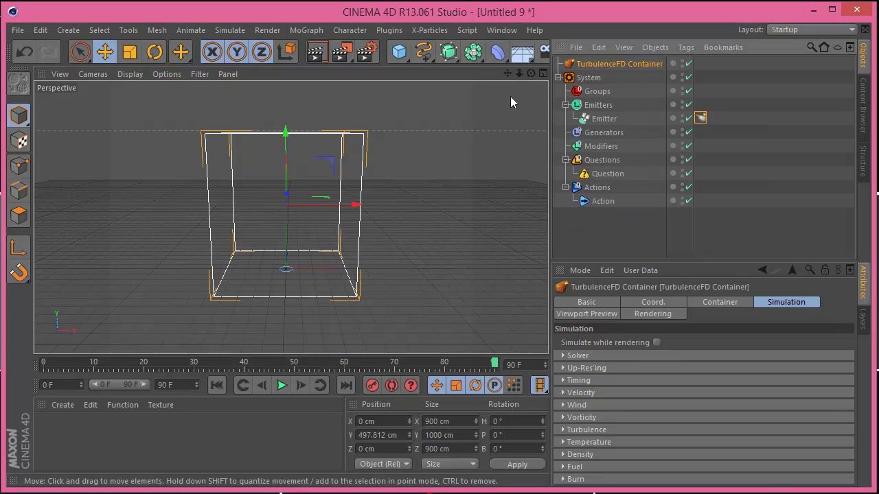
- Dolly in on the container and scrub the timeline to preview the cached smoke at frame 23
mouse_move(517, 74)
mouse_down()
mouse_move(509, 78)
mouse_move(536, 70)
mouse_move(290, 217)
mouse_move(529, 76)
mouse_move(290, 163)
mouse_move(510, 73)
mouse_up()
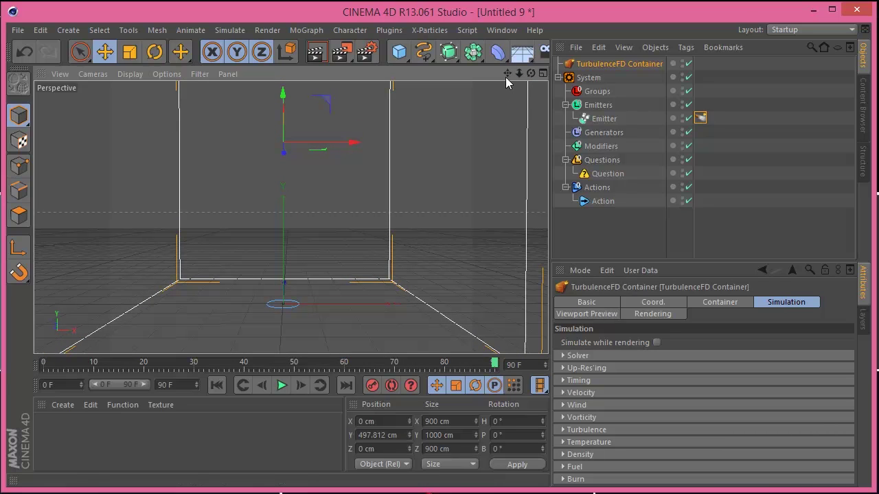
drag(82, 362, 161, 368)
- Test-render the smoke cloud at frame 23 in the Render View
drag(506, 72, 291, 218)
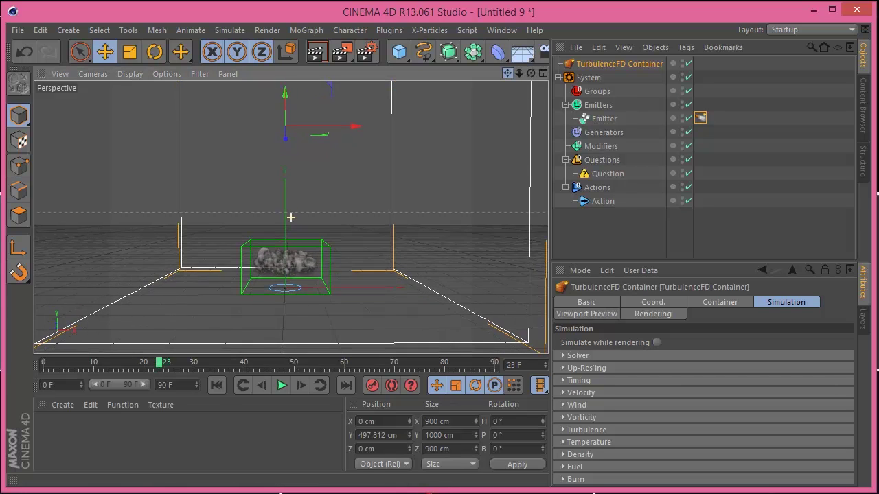
click(322, 50)
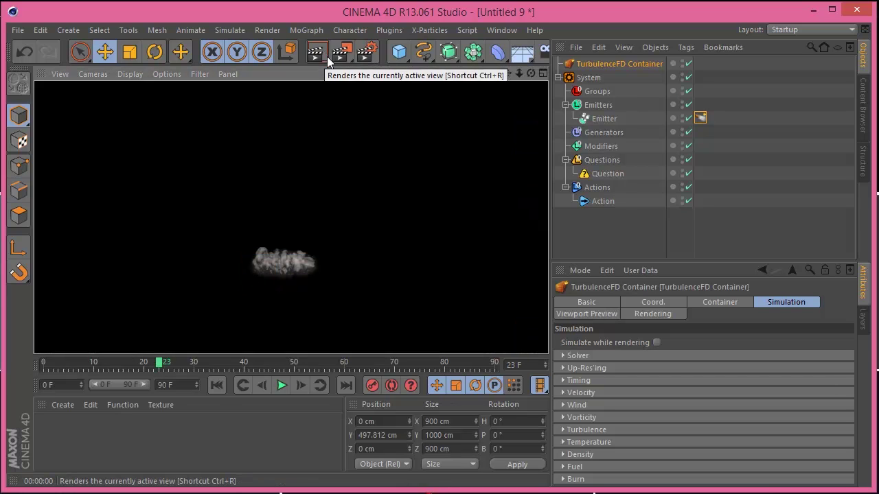
mouse_move(517, 71)
mouse_down()
mouse_move(529, 86)
mouse_move(508, 81)
mouse_up()
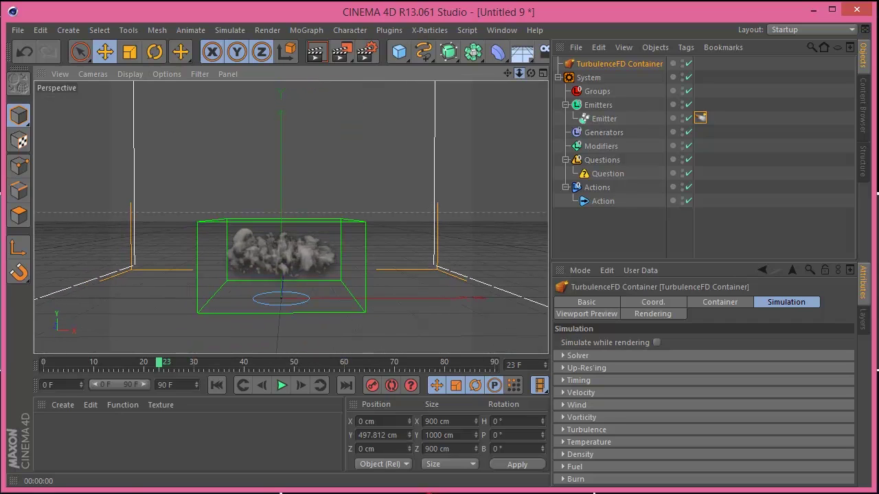
- Play the smoke simulation from the start, pausing and restarting the playback
click(219, 385)
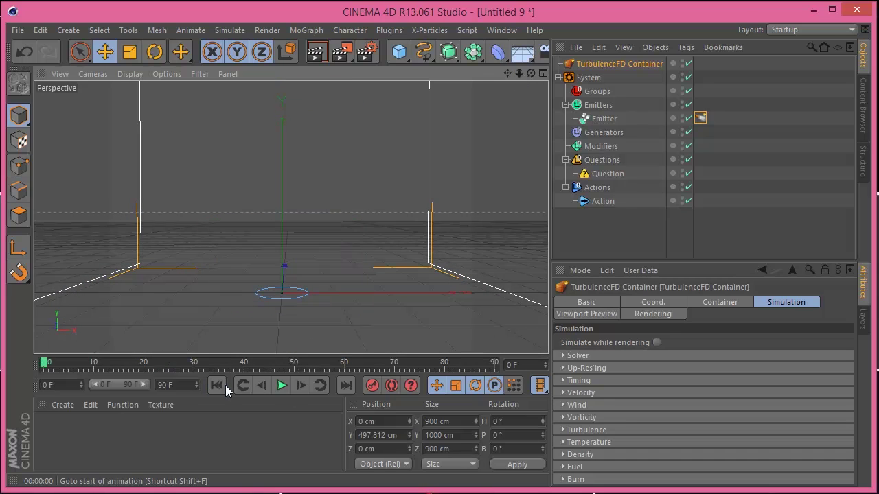
click(281, 385)
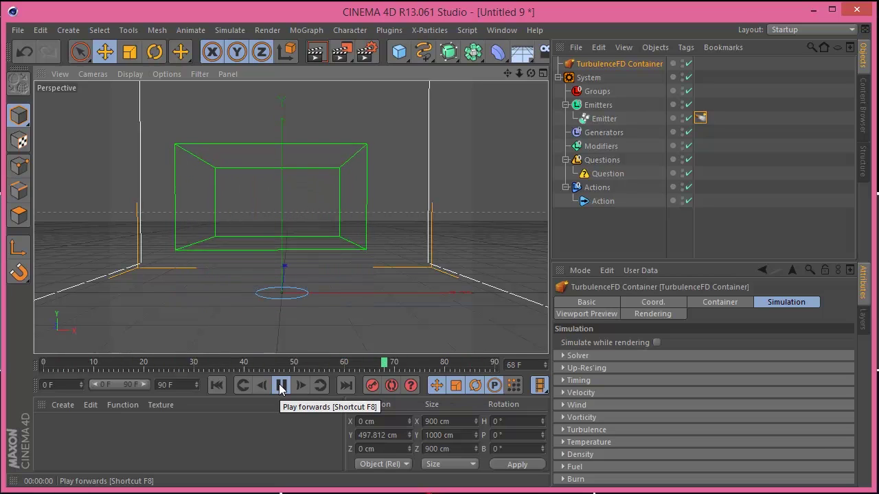
click(280, 386)
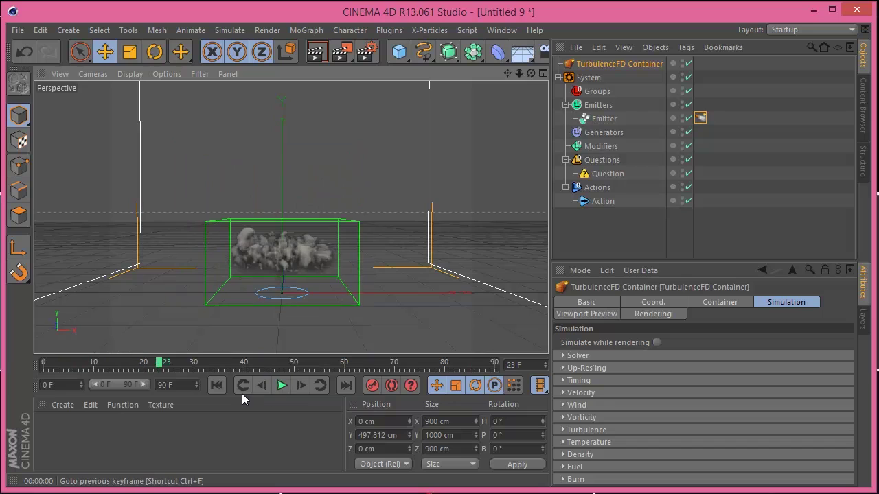
click(218, 384)
click(280, 385)
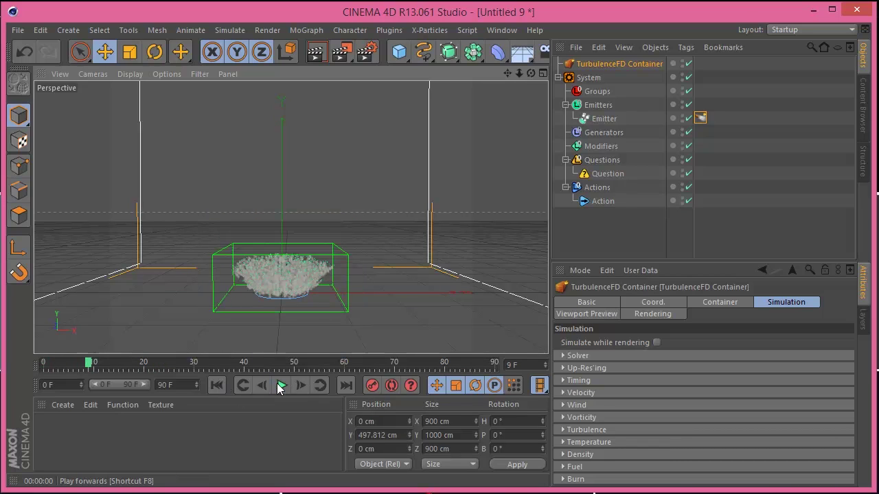
- Test-render frames 9 and 25, then rewind the timeline to frame 0
click(316, 50)
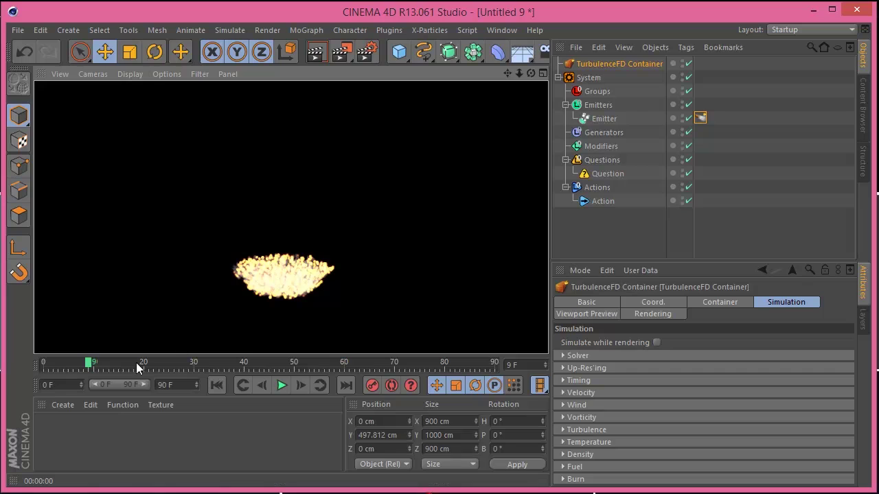
drag(94, 363, 170, 363)
click(317, 50)
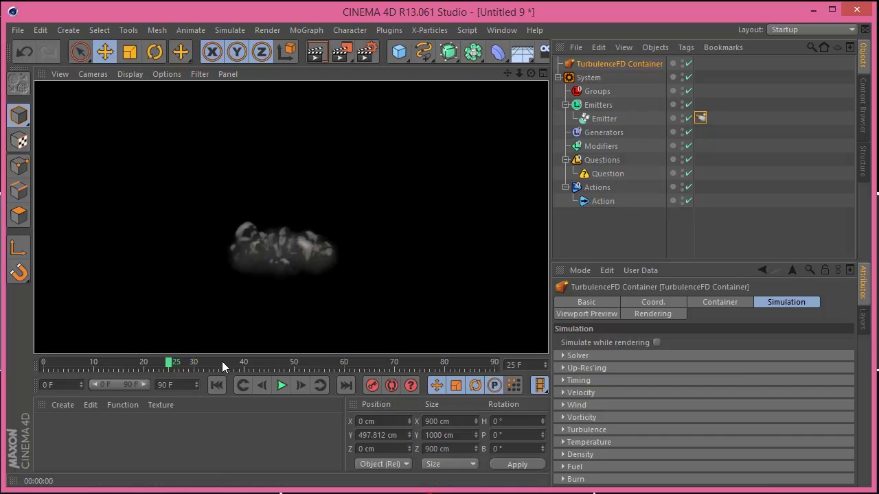
click(217, 385)
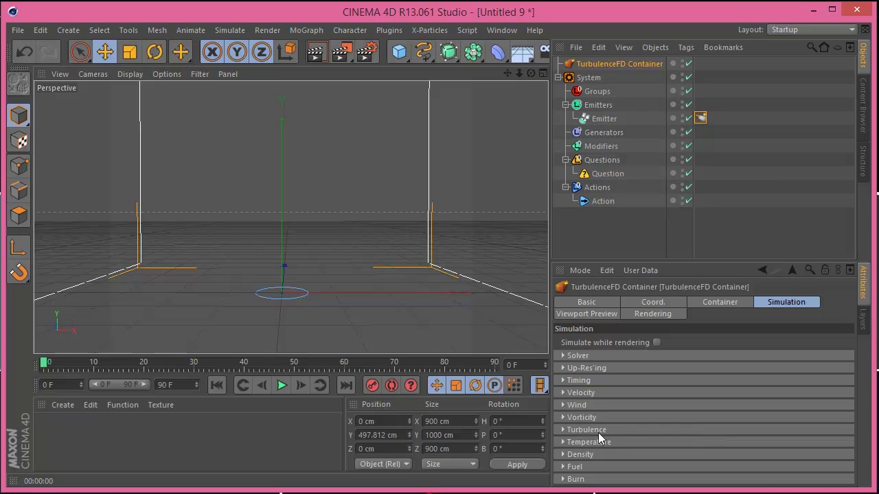
- Review the container's resolution and cache settings, then go back to its simulation settings
click(714, 303)
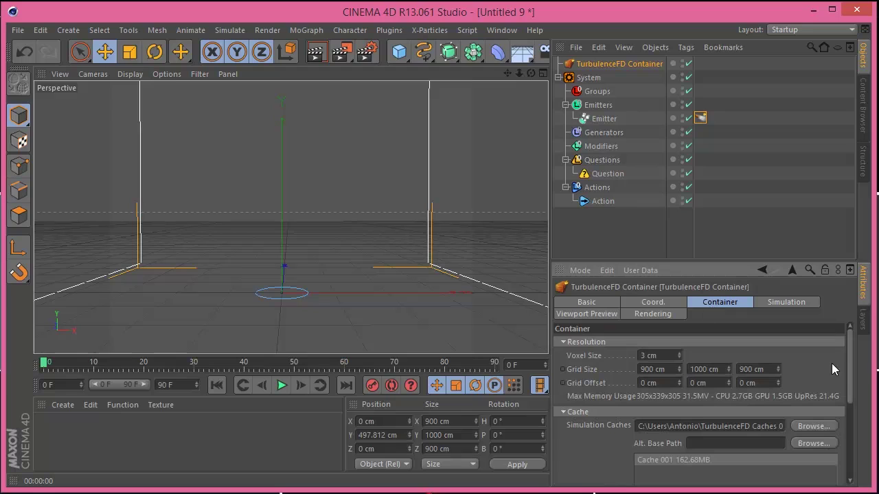
drag(853, 384, 851, 357)
click(783, 307)
- Set the Turbulence group's Turb. Intensity to 60 cm and expand the Density group
click(571, 429)
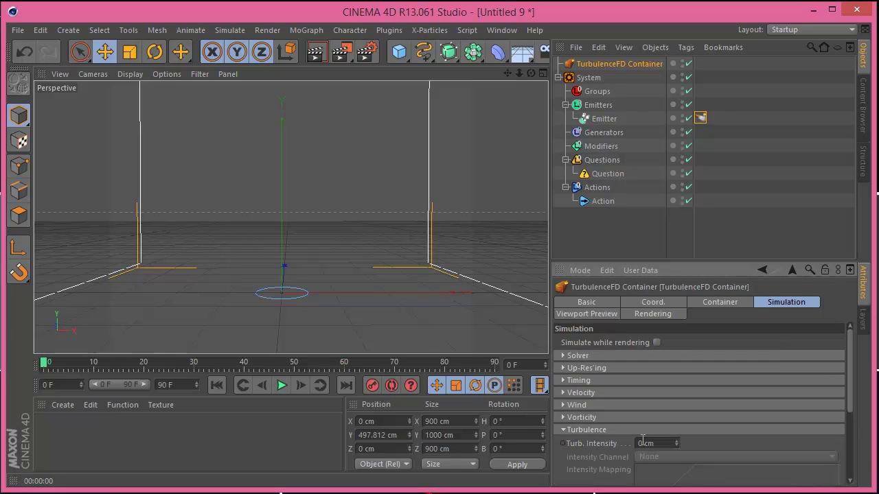
click(666, 441)
text(60)
key(Return)
drag(847, 393, 848, 461)
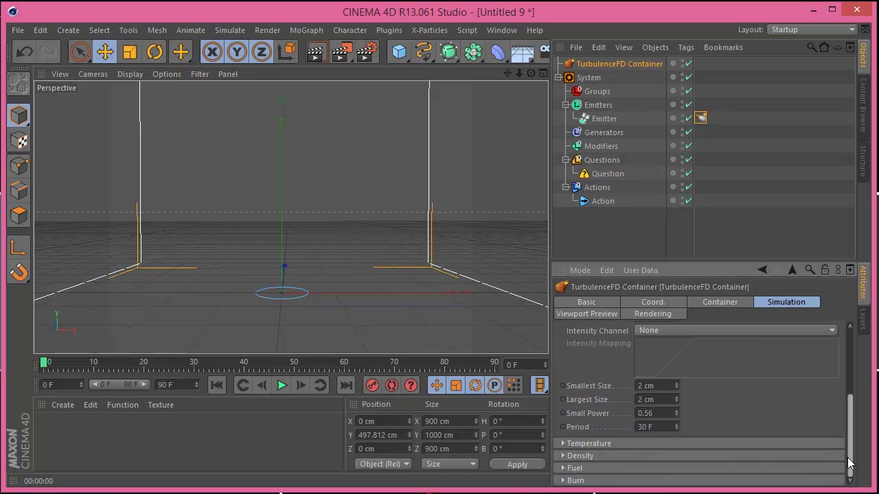
click(708, 457)
drag(851, 405, 853, 432)
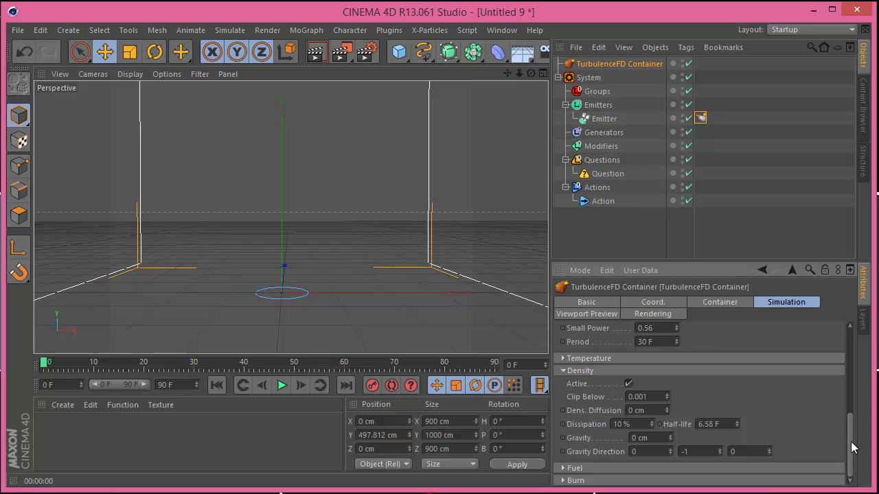
drag(849, 444, 849, 353)
- Set the Smoke Shader's Separate Opacity smoothing to 10 cm in the container's Rendering settings
click(665, 316)
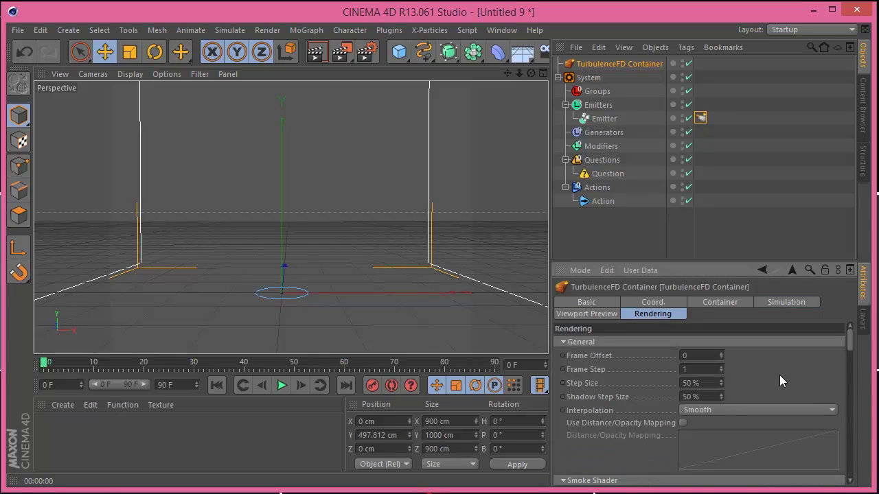
drag(849, 350, 849, 369)
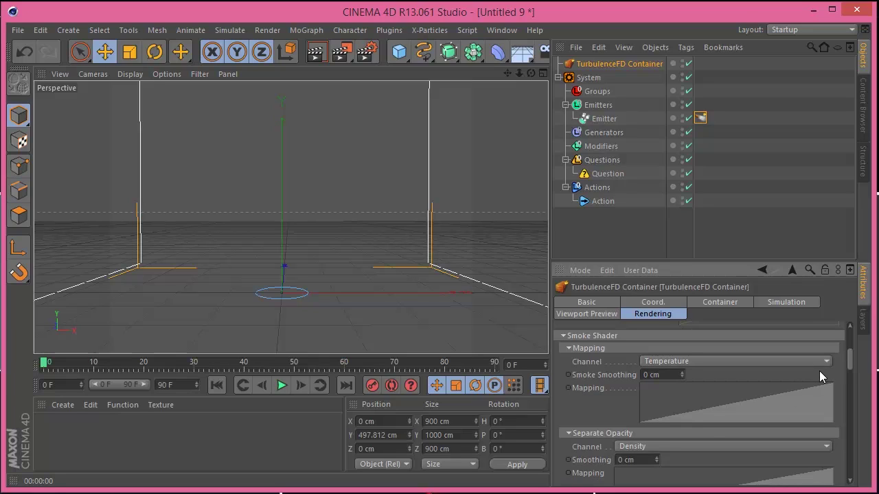
click(626, 459)
text(10)
key(Return)
drag(849, 363, 854, 447)
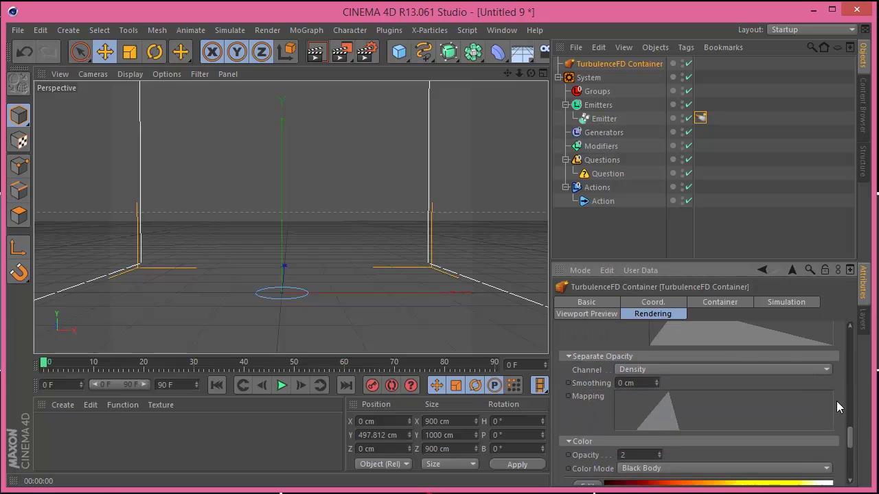
shift+click(769, 307)
mouse_move(849, 404)
mouse_down()
mouse_move(849, 439)
mouse_move(853, 351)
mouse_up()
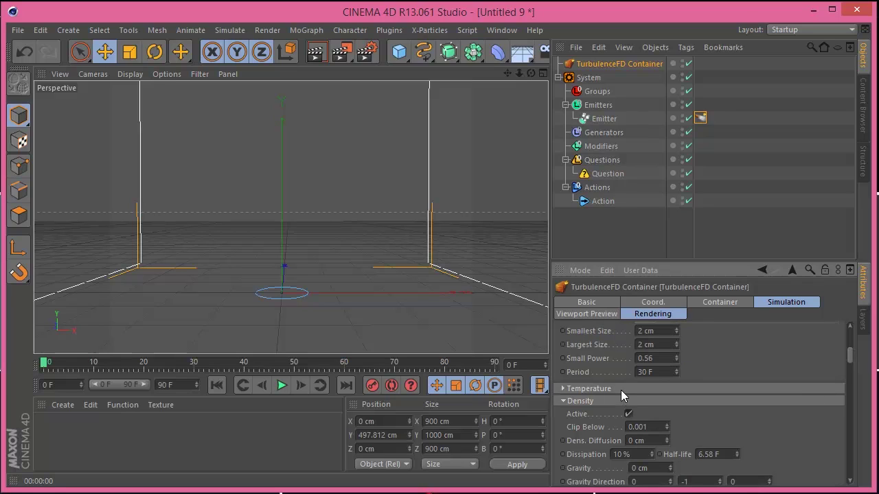
click(650, 388)
drag(851, 362, 851, 328)
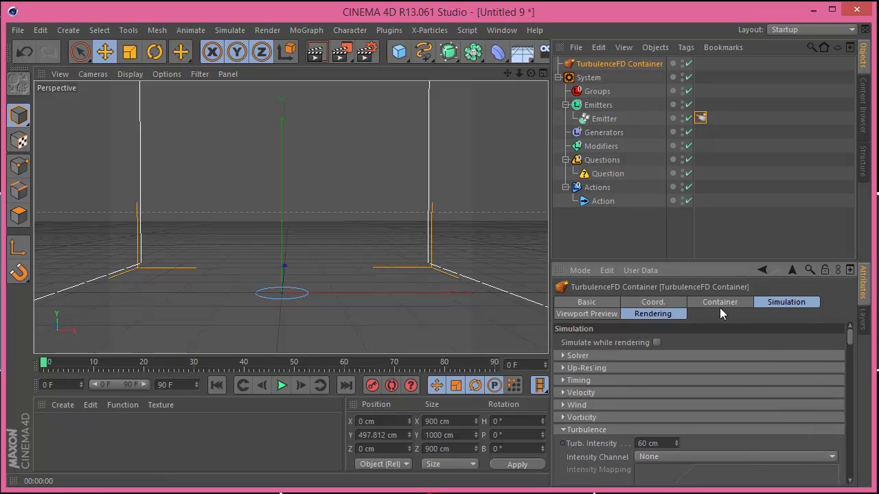
click(607, 315)
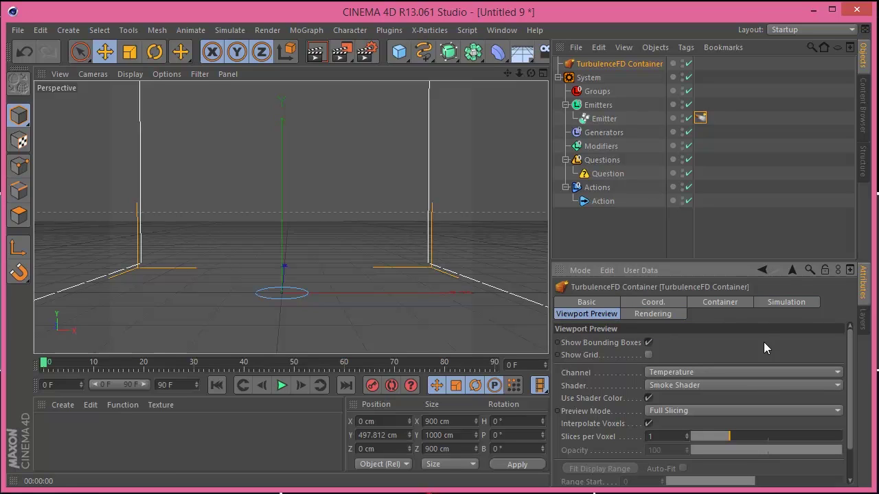
click(727, 304)
mouse_move(848, 359)
mouse_down()
mouse_move(855, 449)
mouse_move(851, 336)
mouse_up()
- Set the container's Vorticity to 30, then select the X-Particles System object
click(796, 303)
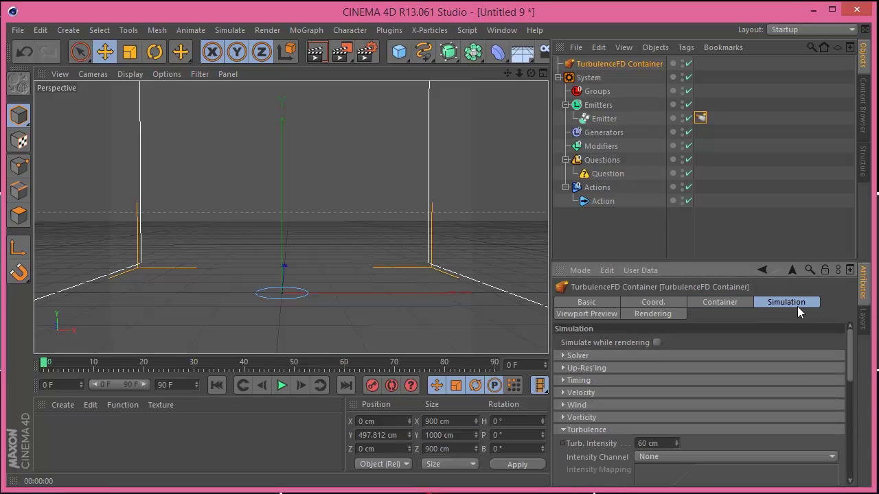
click(580, 418)
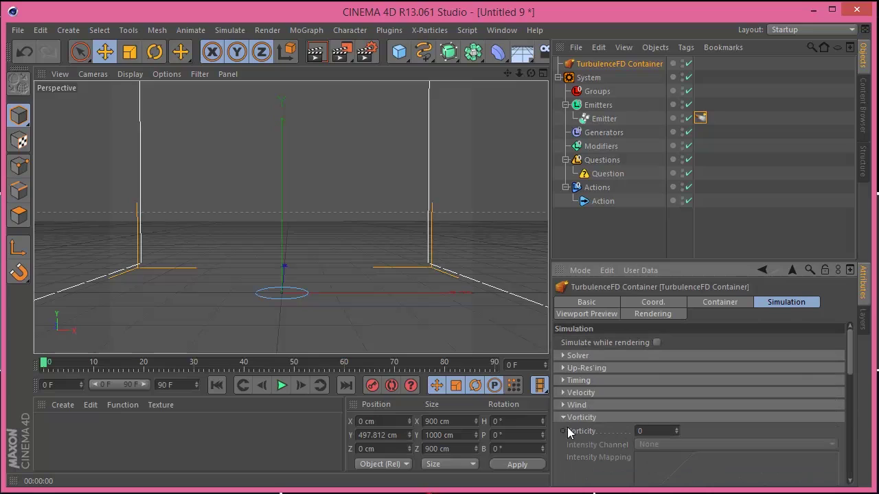
double_click(652, 430)
text(30)
key(Return)
scroll(854, 378, down, 1)
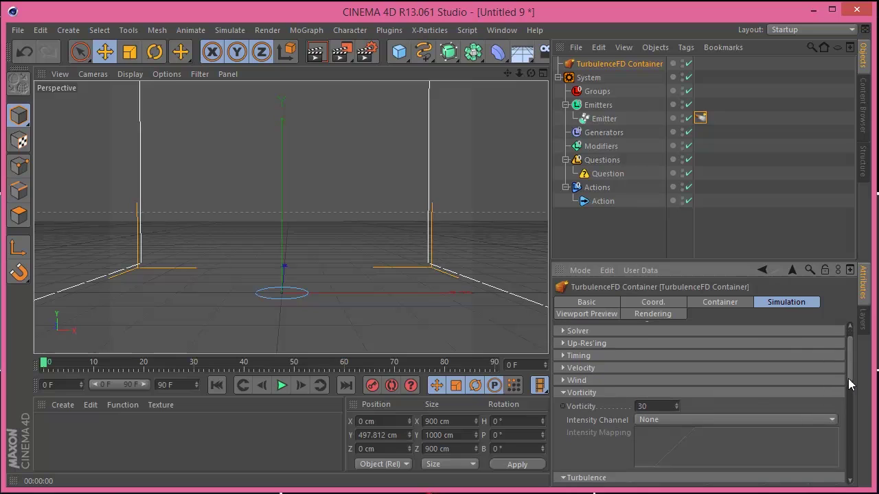
drag(851, 364, 866, 469)
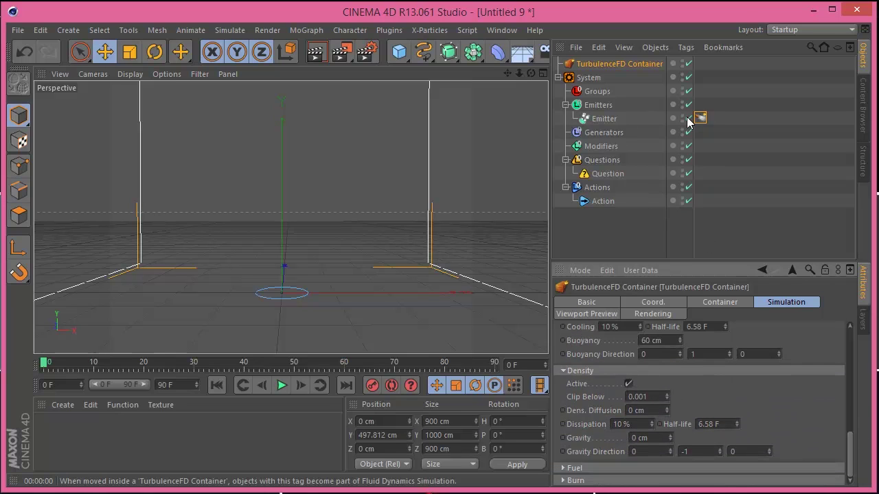
click(591, 77)
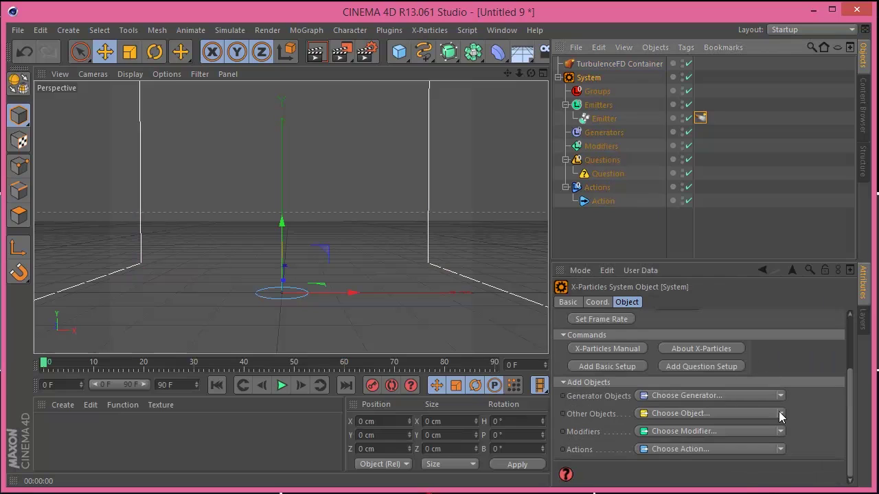
- Add an X-Particles Turbulence modifier with Strength 42 and Curl noise type
click(780, 431)
click(707, 389)
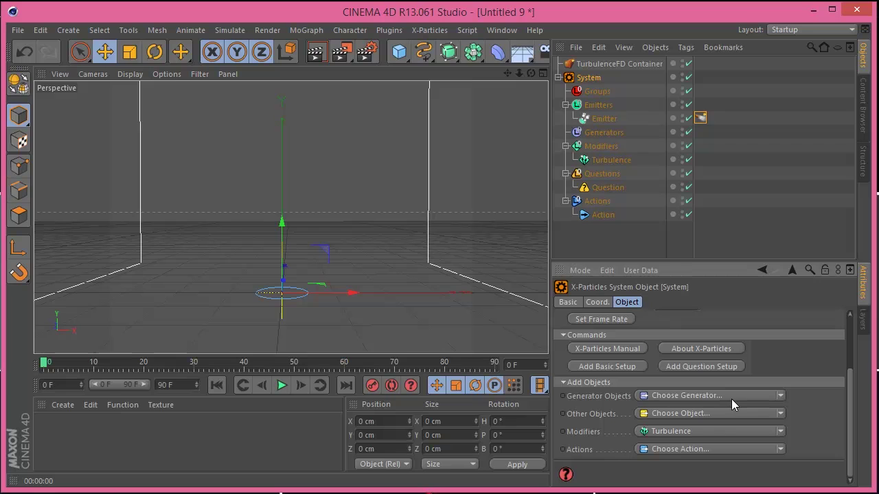
click(610, 160)
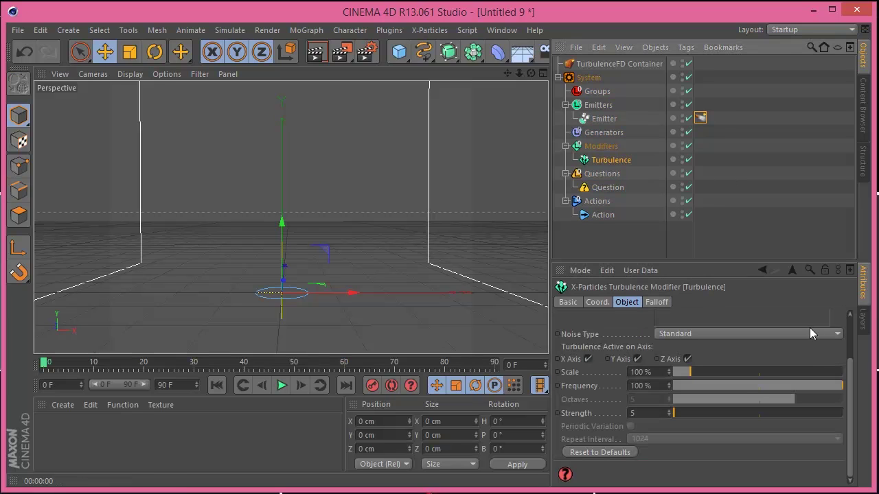
drag(679, 418, 680, 415)
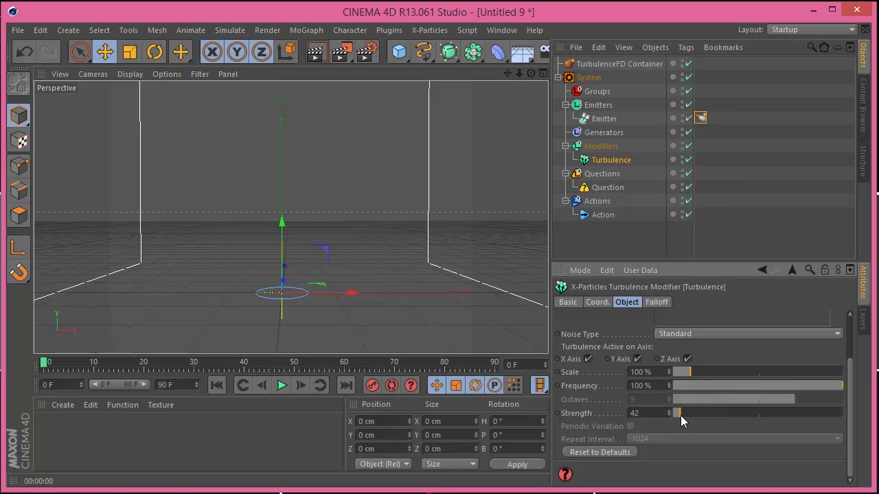
click(821, 335)
click(766, 376)
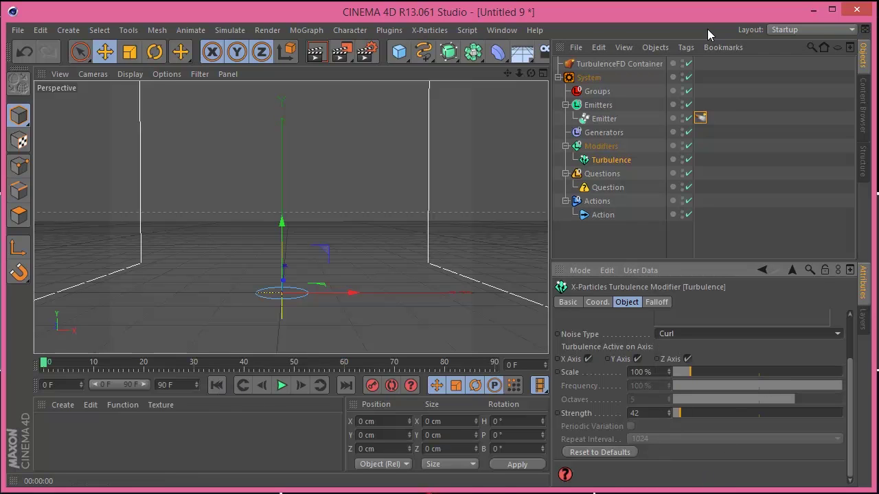
click(648, 63)
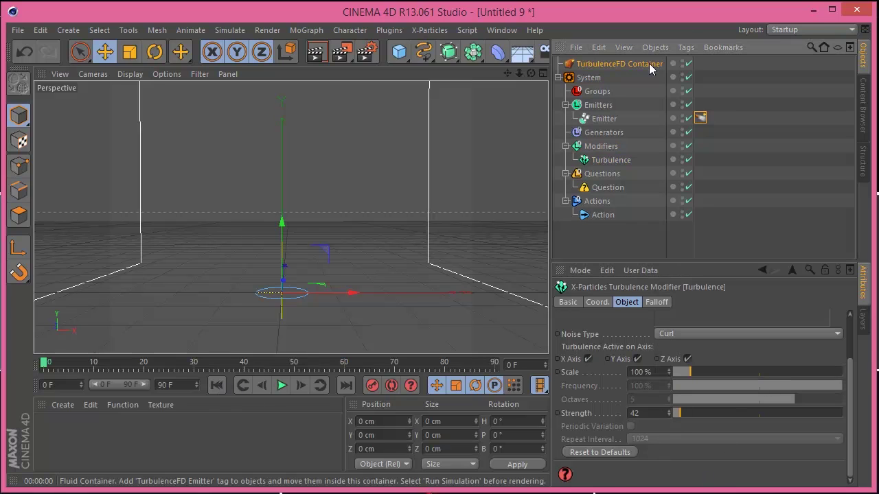
- Simulate TurbulenceFD over the old cache, stop around frame 43, and scrub back to review the smoke
click(382, 31)
mouse_move(480, 124)
click(539, 146)
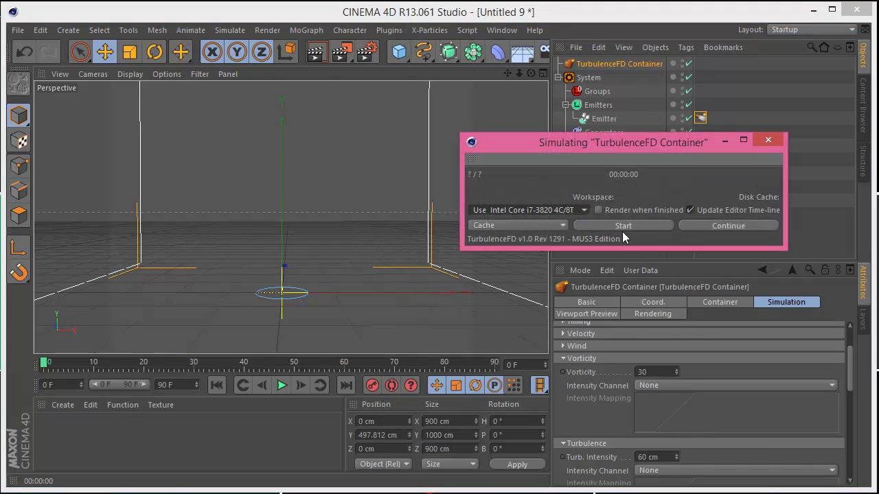
click(623, 232)
click(571, 242)
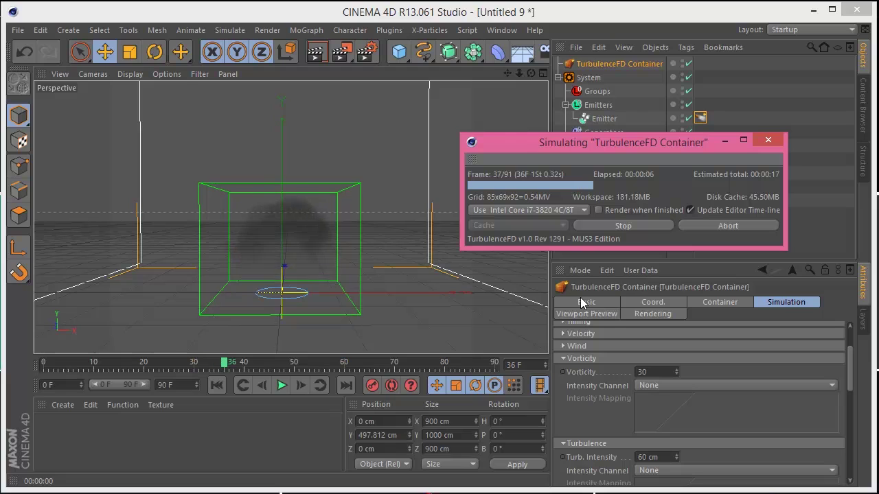
click(639, 228)
click(768, 140)
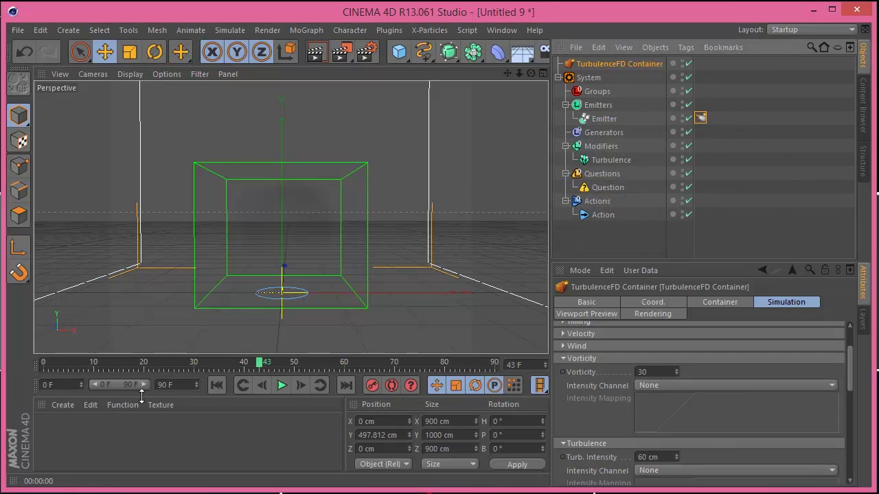
drag(260, 362, 119, 374)
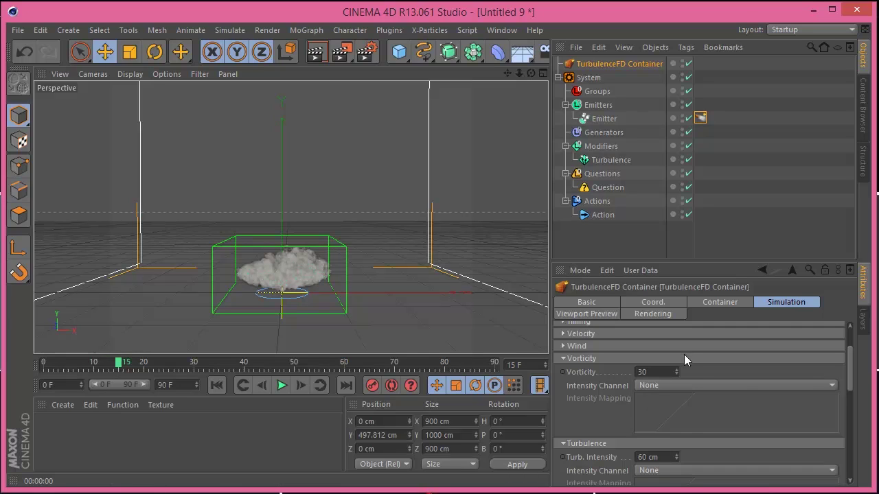
scroll(852, 359, up, 3)
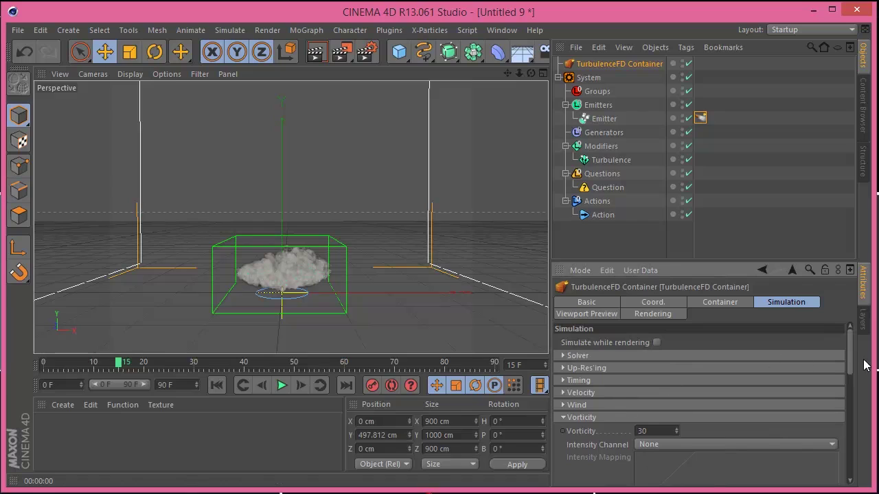
- Give the Emitter's TurbulenceFD tag Density Value 3 and Pressure 150, then rewind to frame 0
scroll(851, 360, down, 3)
scroll(854, 362, up, 1)
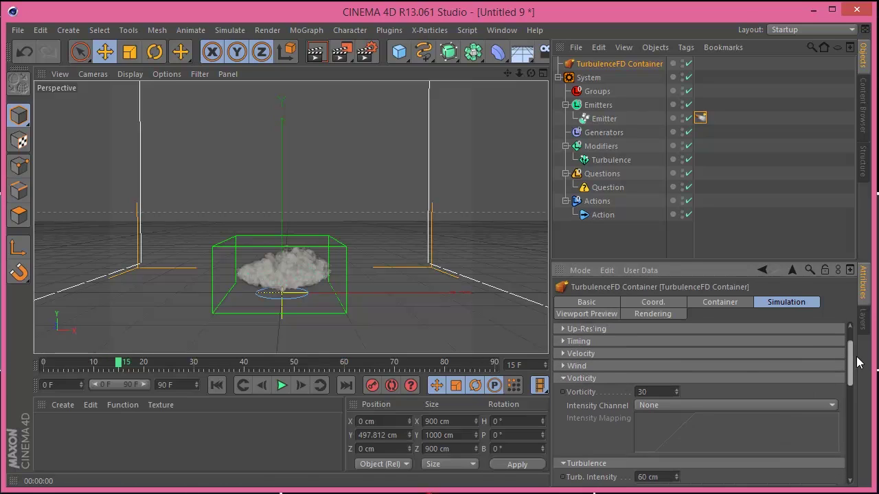
scroll(857, 362, up, 2)
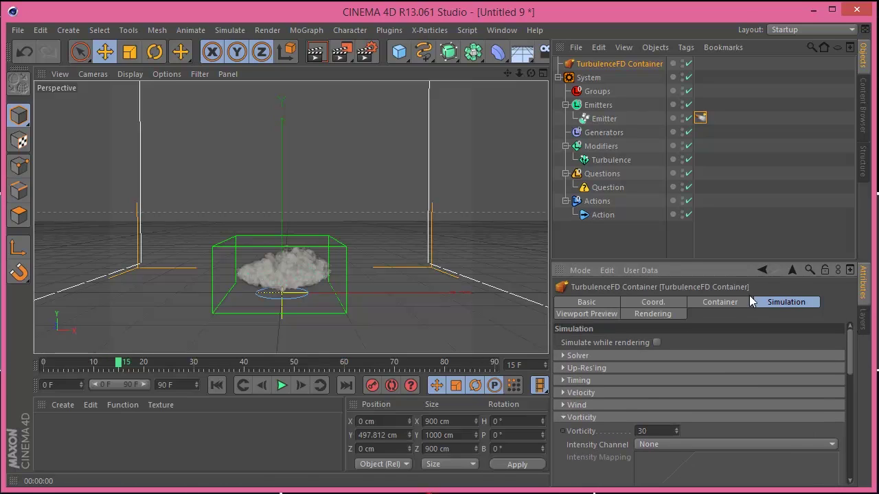
click(699, 119)
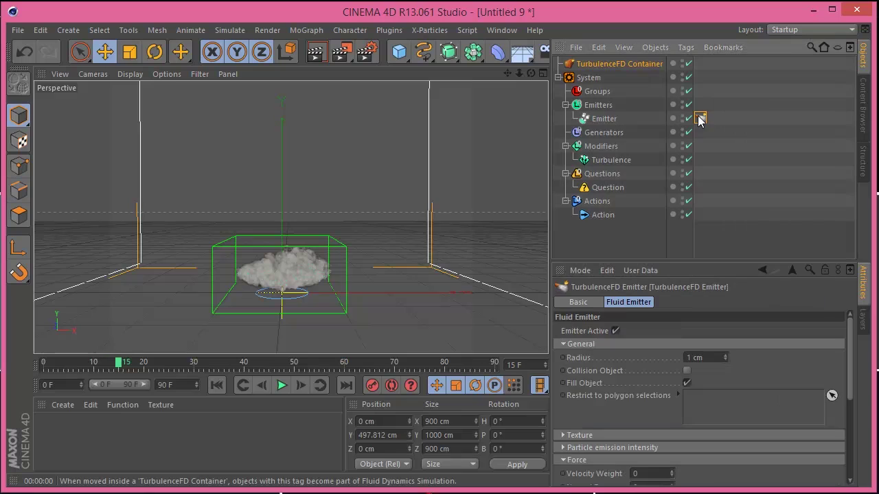
scroll(842, 388, down, 5)
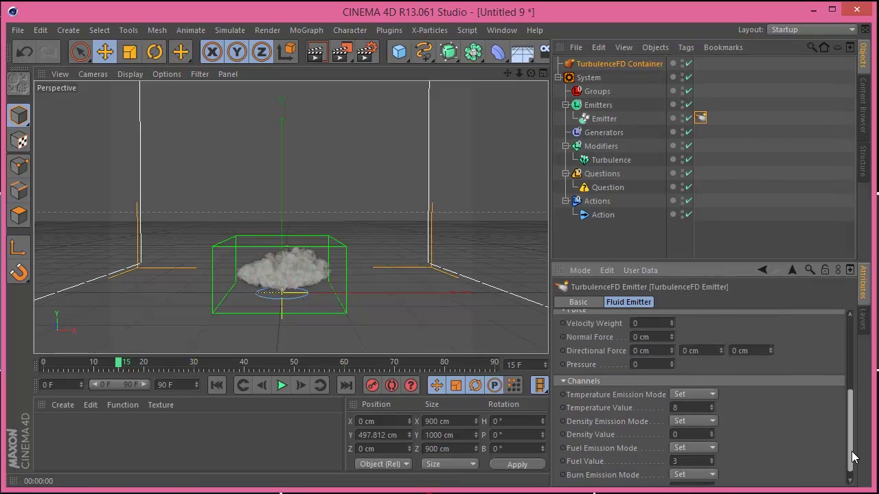
click(687, 423)
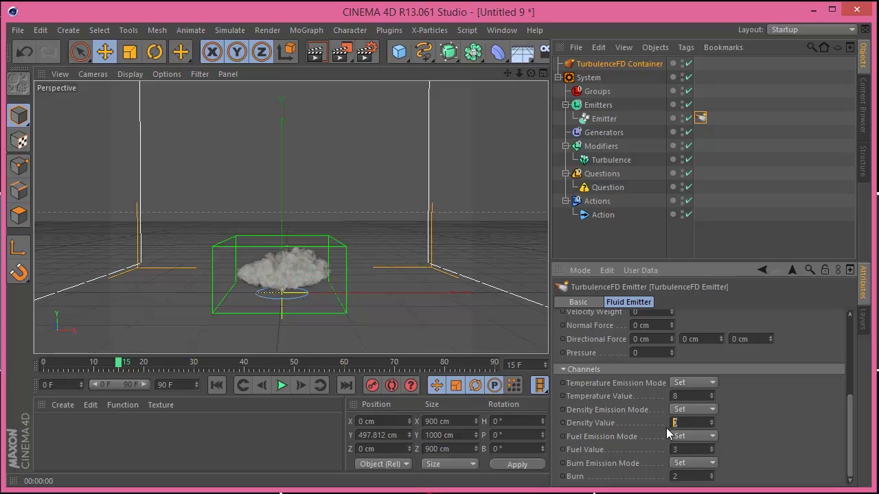
text(3)
key(Return)
click(635, 352)
click(217, 385)
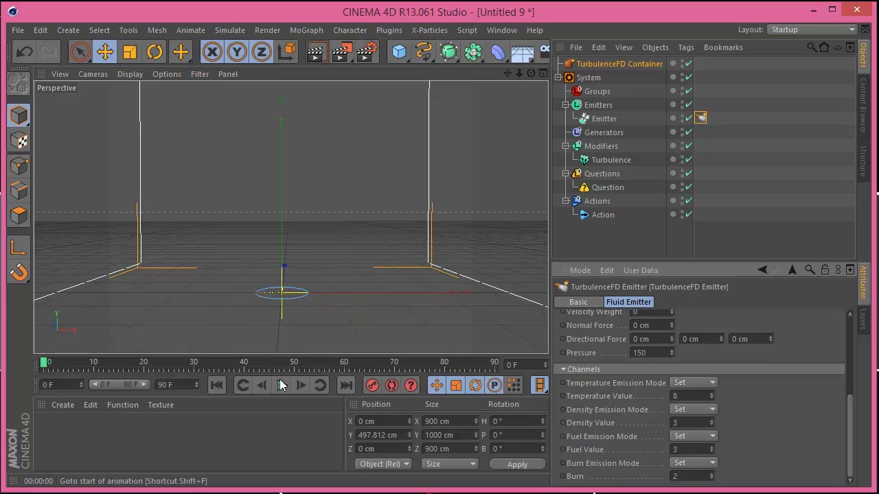
- Re-simulate the TurbulenceFD Container, overwriting the old cache, up to frame 52
click(642, 64)
click(389, 30)
mouse_move(406, 122)
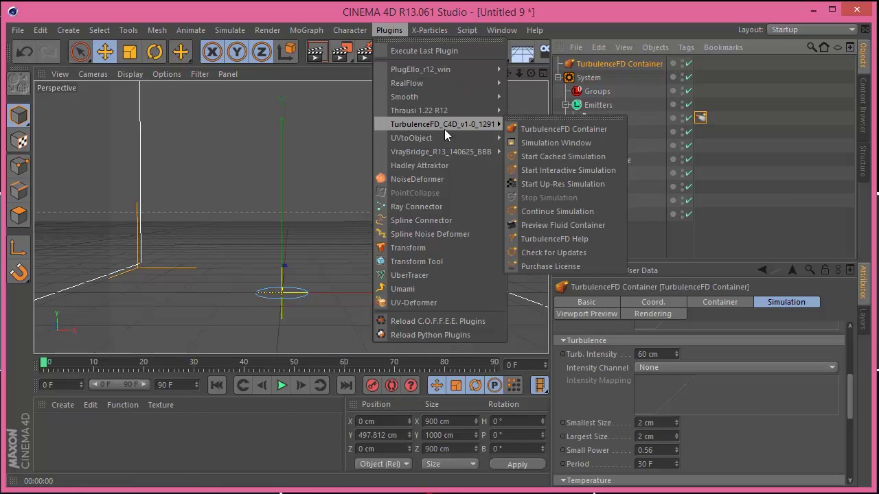
click(542, 142)
click(641, 230)
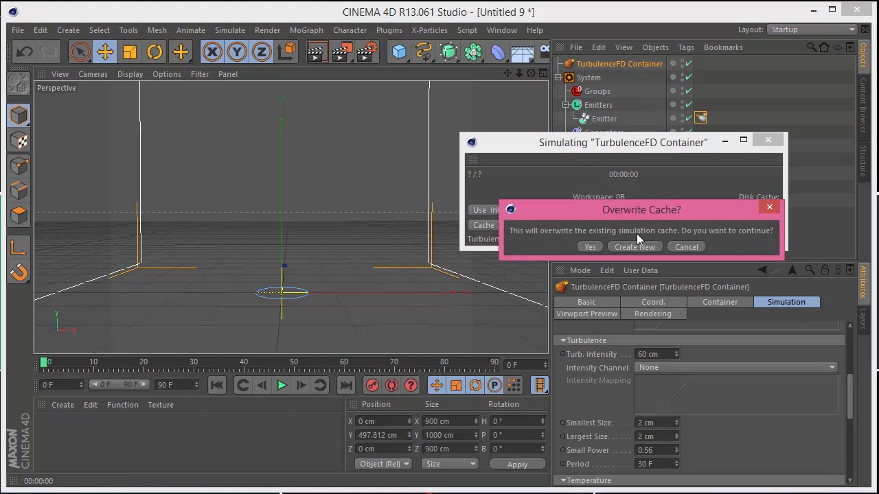
click(595, 244)
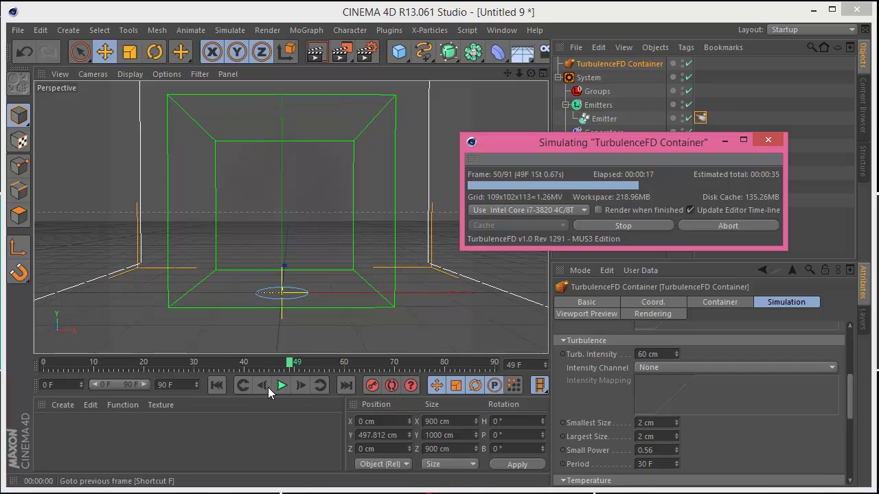
click(772, 141)
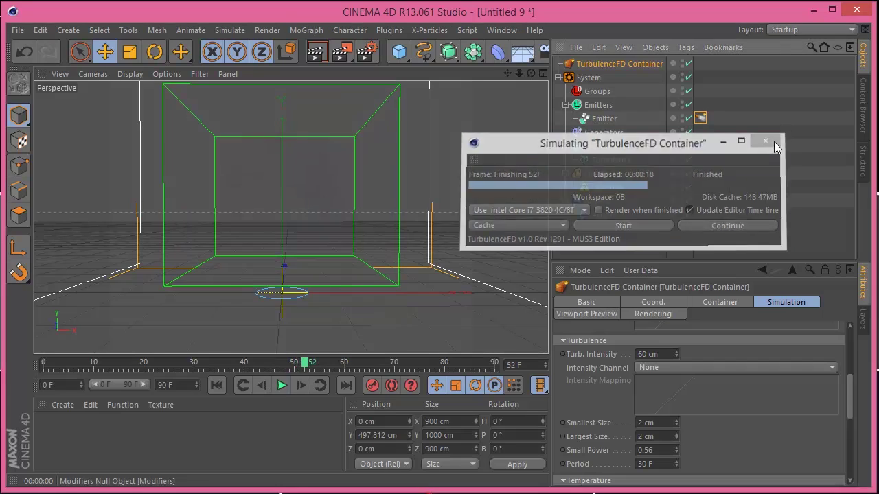
- Scrub back a few frames and render a preview of the smoke cloud
drag(300, 362, 159, 362)
click(317, 52)
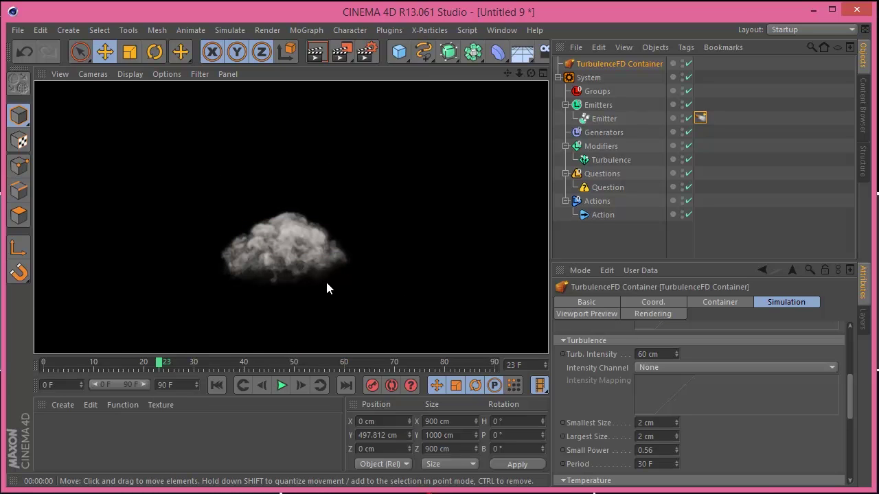
drag(167, 364, 41, 368)
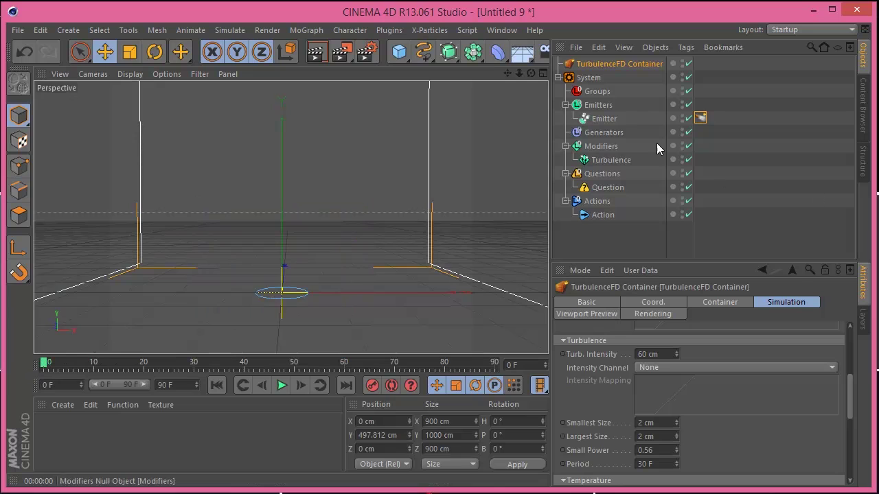
click(700, 118)
- Raise the X-Particles Emitter's Birthrate to 50000
click(606, 118)
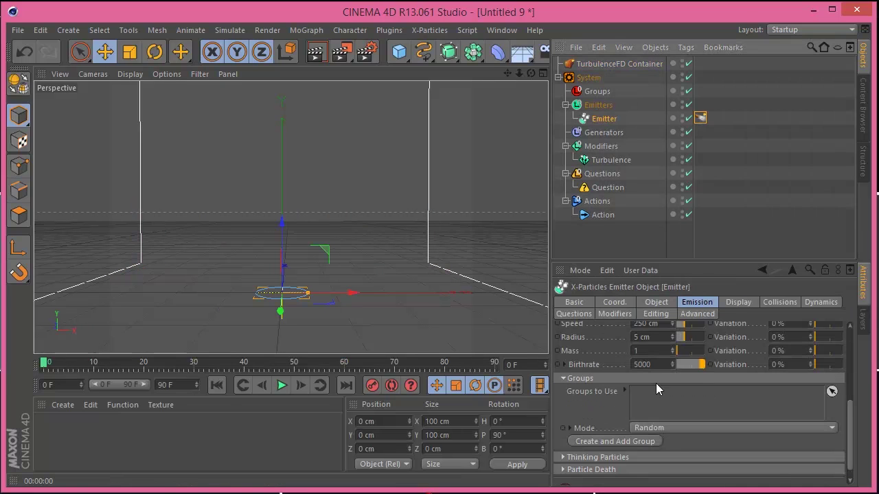
scroll(851, 419, up, 1)
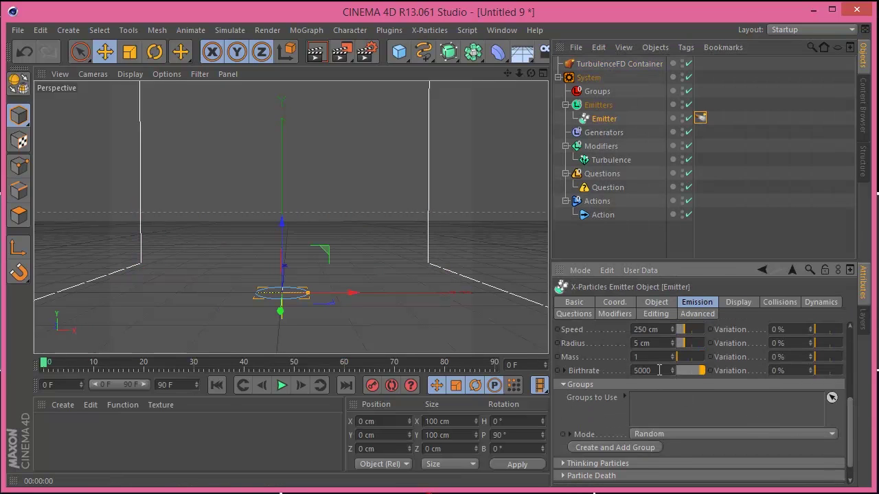
text(0)
key(Return)
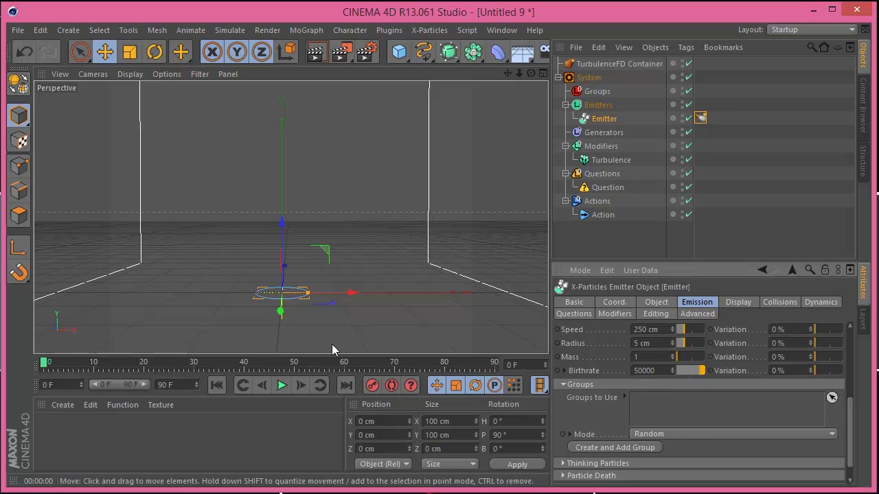
click(700, 119)
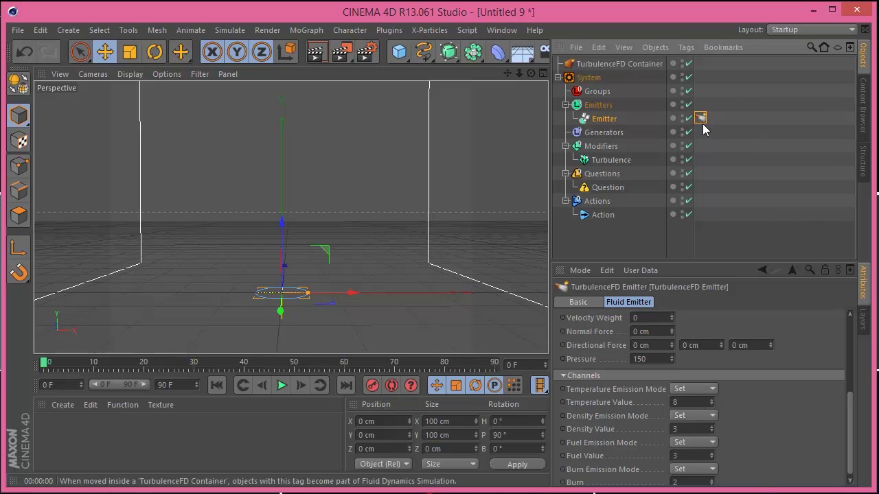
- Re-simulate the TurbulenceFD Container, overwriting the cache, and stop around frame 33
click(619, 64)
click(387, 30)
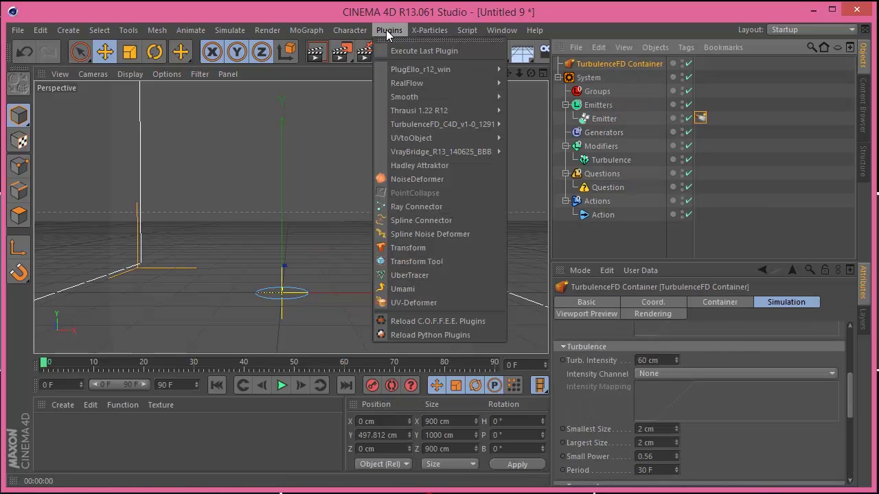
mouse_move(437, 124)
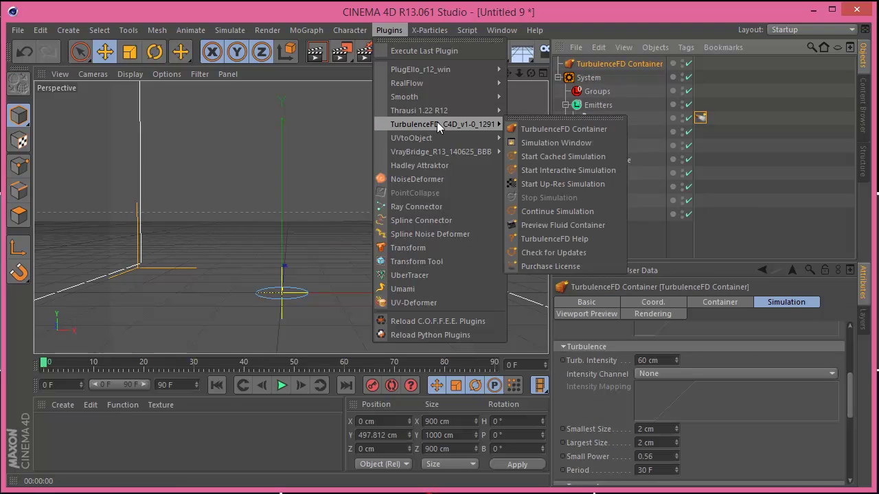
click(534, 143)
click(597, 228)
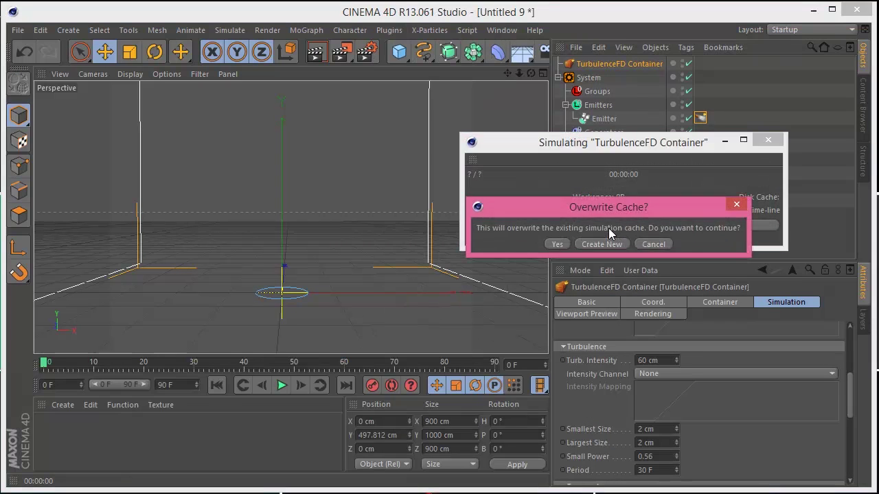
click(556, 244)
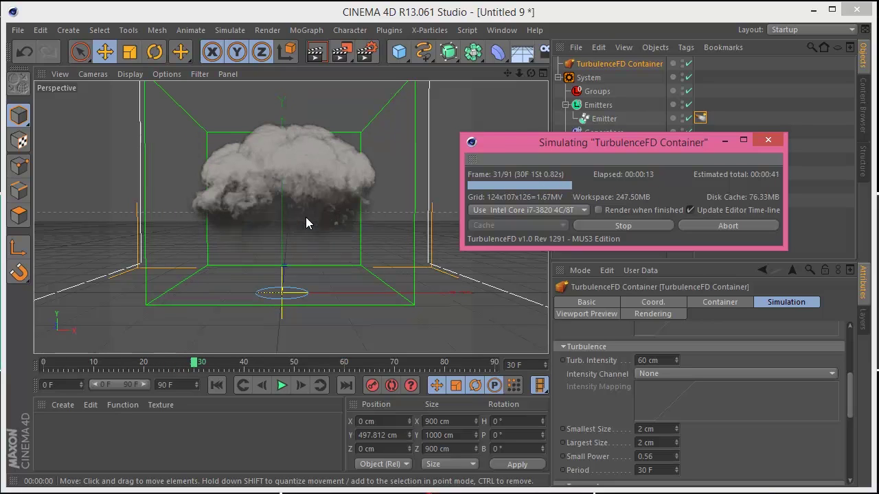
click(625, 224)
click(767, 140)
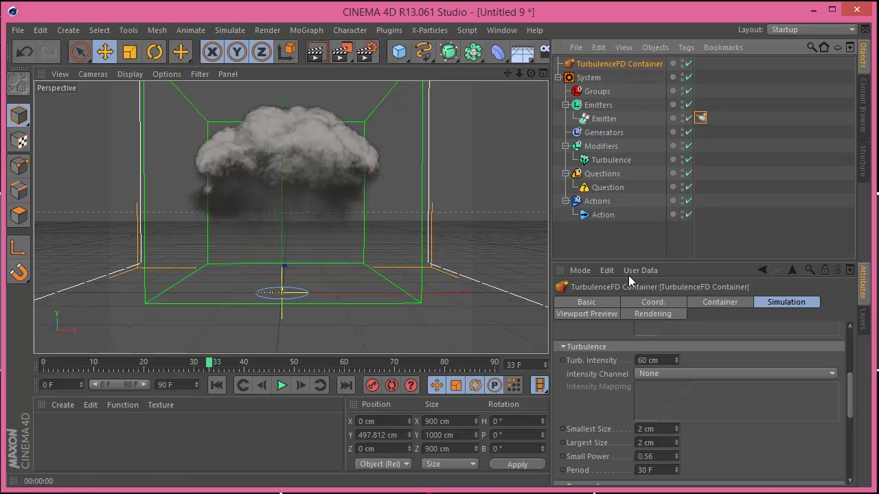
- Play the smoke from frame 0 to frame 28, render a preview, and rewind to frame 0
click(605, 121)
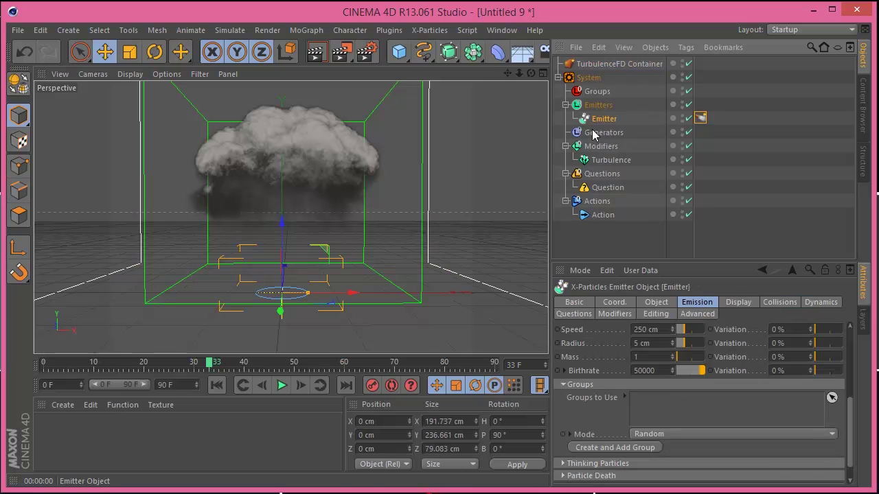
click(220, 386)
click(282, 385)
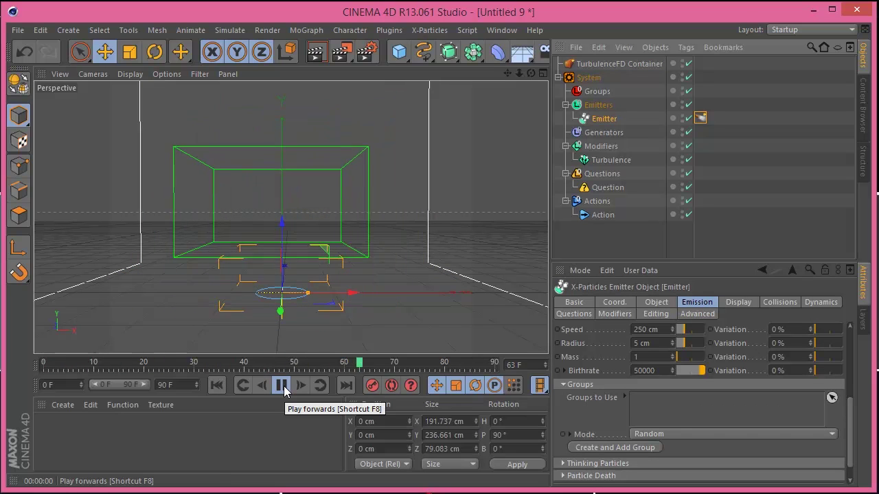
click(281, 385)
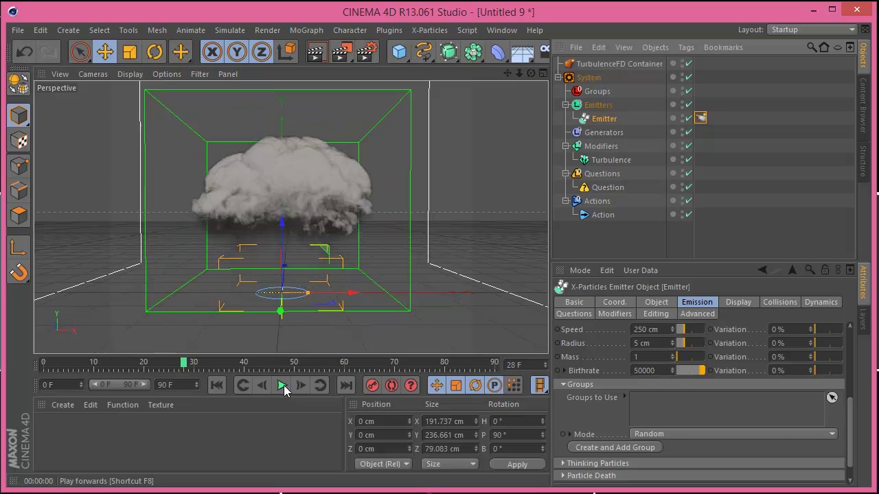
click(316, 52)
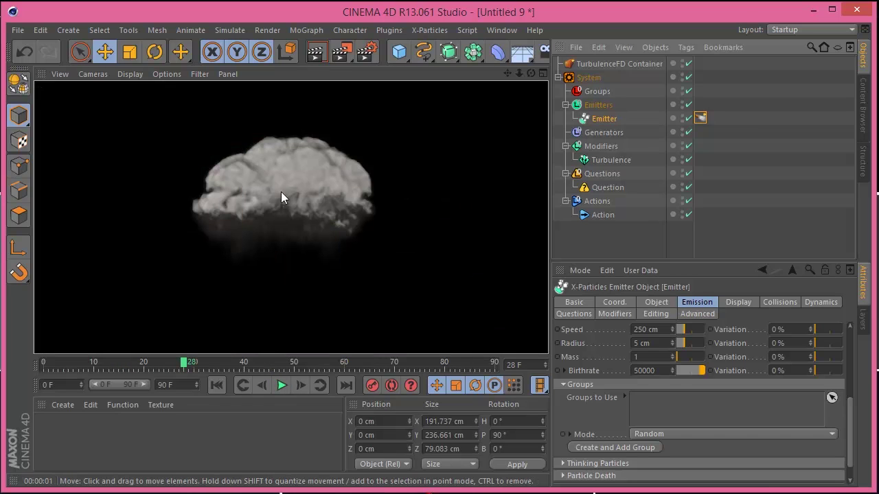
click(216, 385)
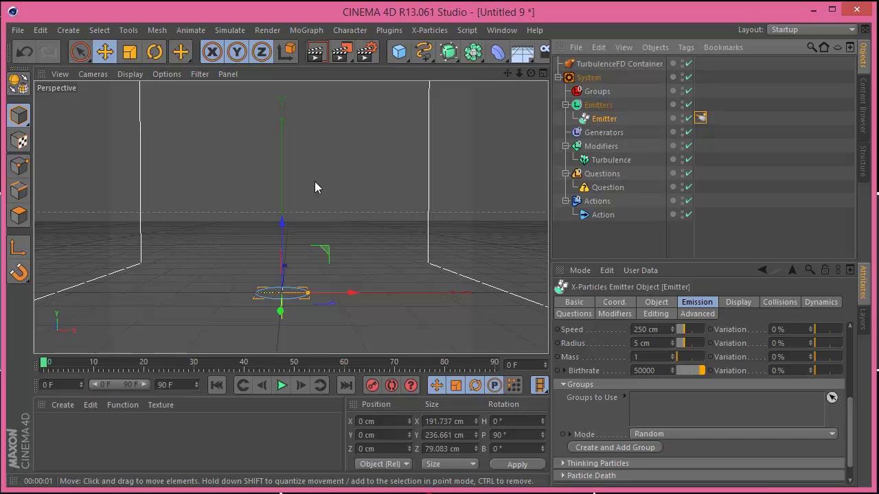
- Zoom out, briefly play the particles, rewind to frame 0, and select the TurbulenceFD Container
drag(518, 73, 522, 93)
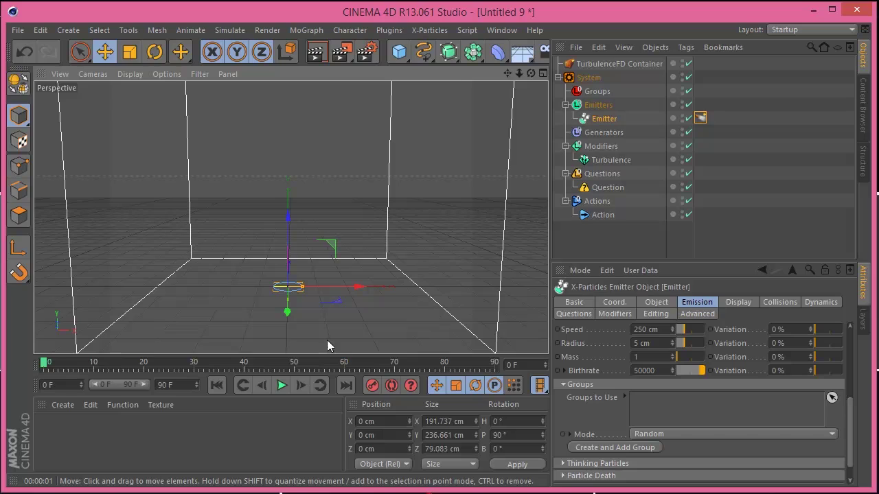
click(283, 386)
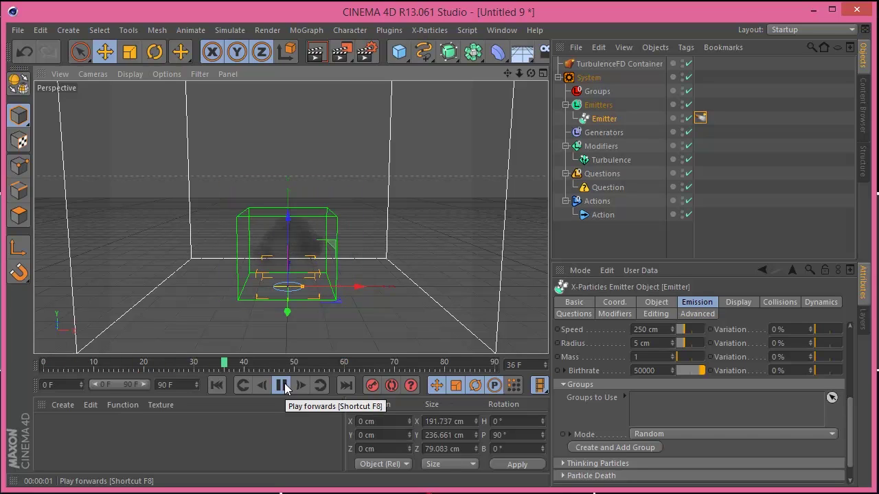
click(285, 384)
click(216, 386)
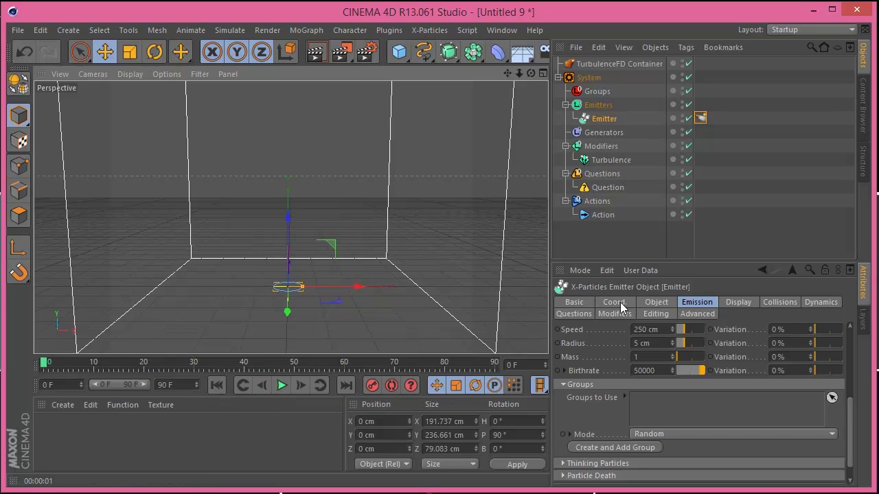
click(603, 63)
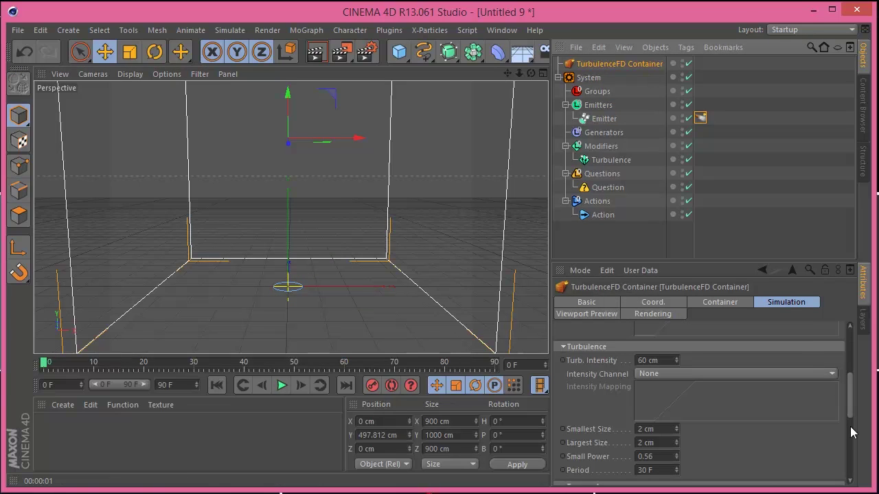
- Set Vorticity 10 and Turbulence Intensity 120 cm, both with Density as Intensity Channel
drag(851, 411, 851, 392)
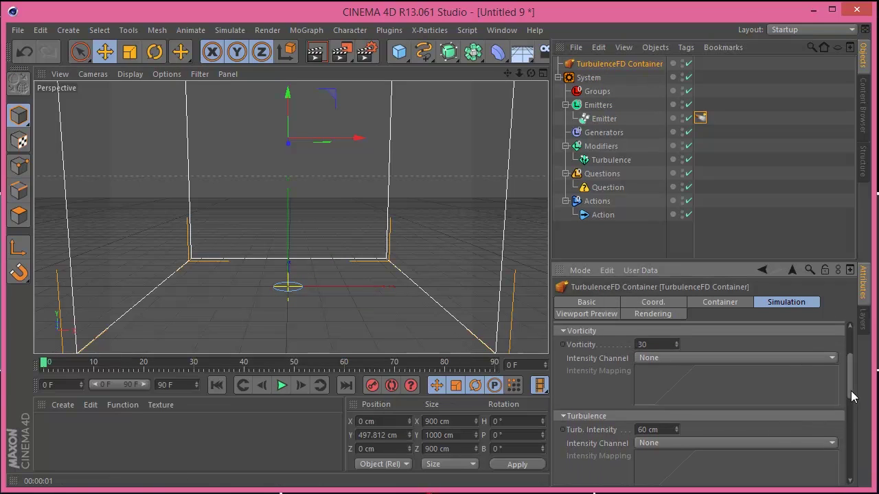
drag(664, 426, 604, 417)
text(1)
click(774, 359)
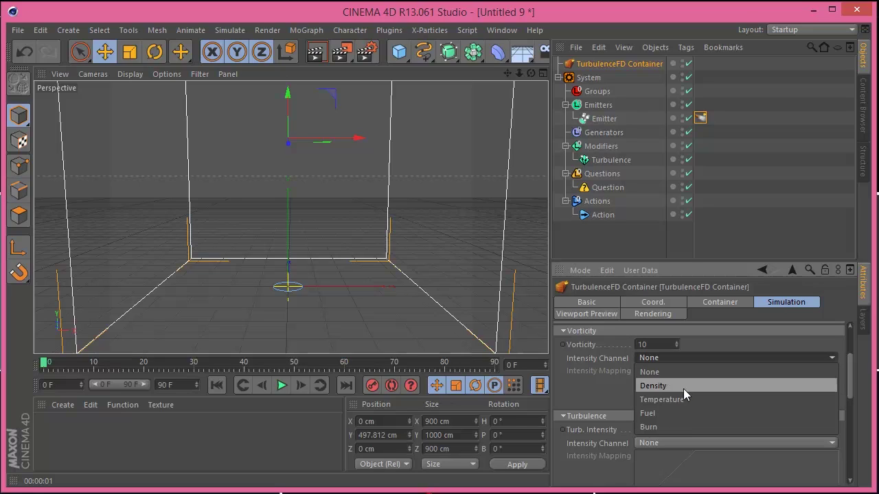
click(683, 387)
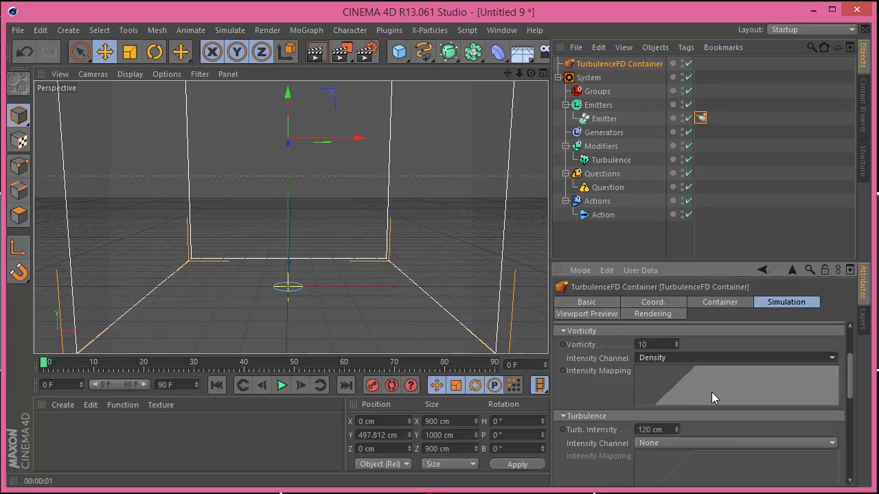
click(751, 446)
click(683, 472)
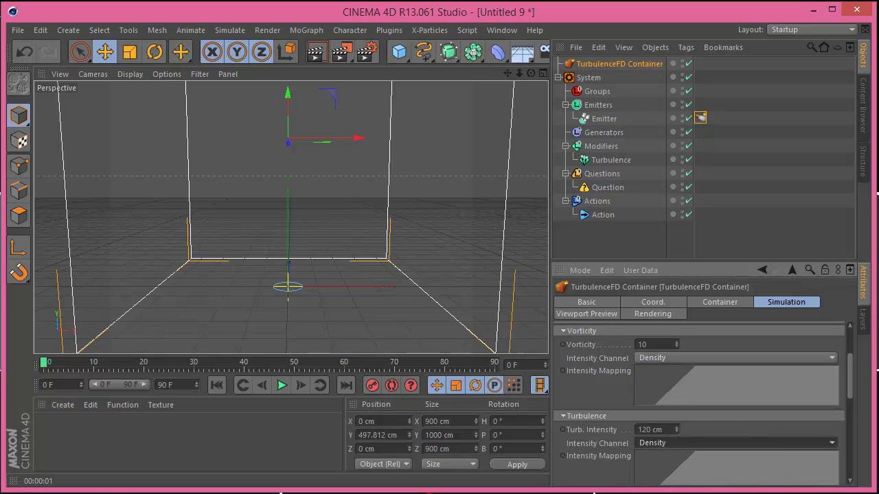
mouse_move(850, 383)
mouse_down()
mouse_move(851, 403)
mouse_move(852, 381)
mouse_up()
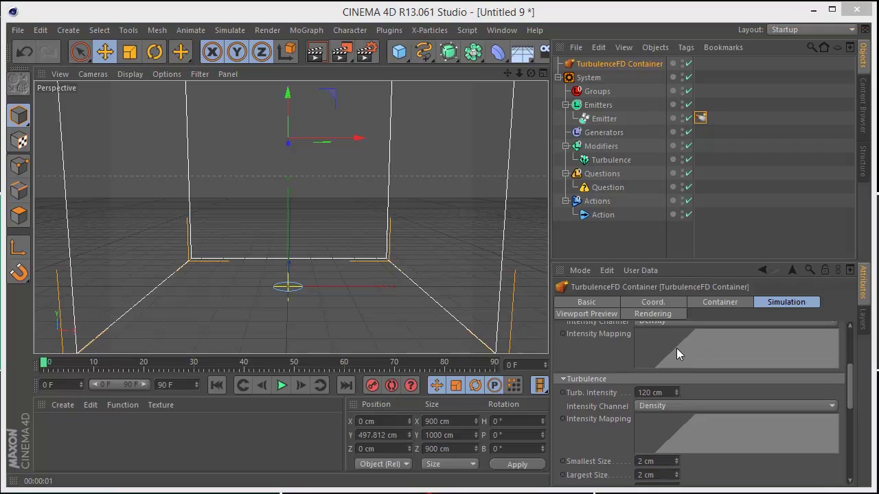
- Ease the Vorticity and Turbulence Intensity mapping curves into smooth S-shapes
drag(239, 173, 479, 170)
drag(368, 272, 395, 280)
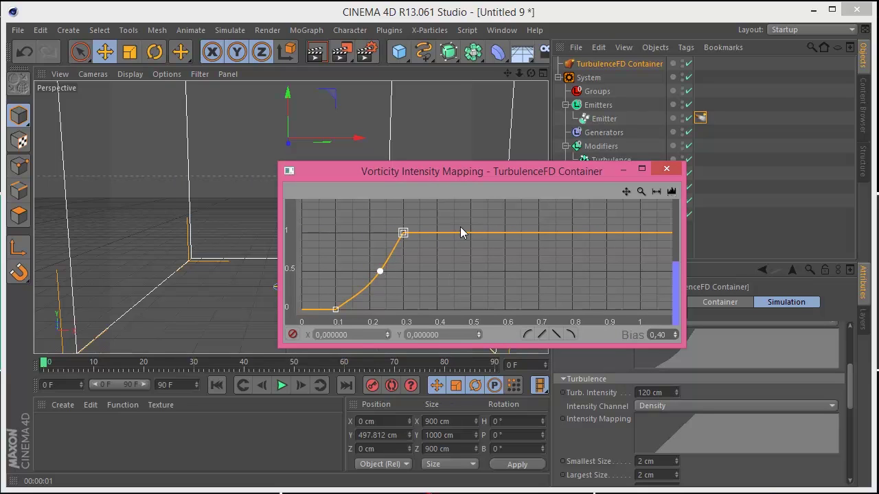
click(665, 169)
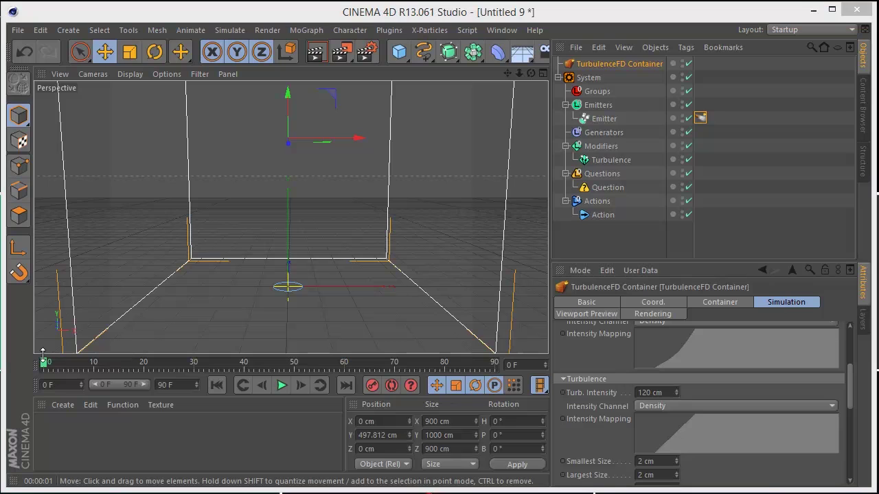
double_click(734, 433)
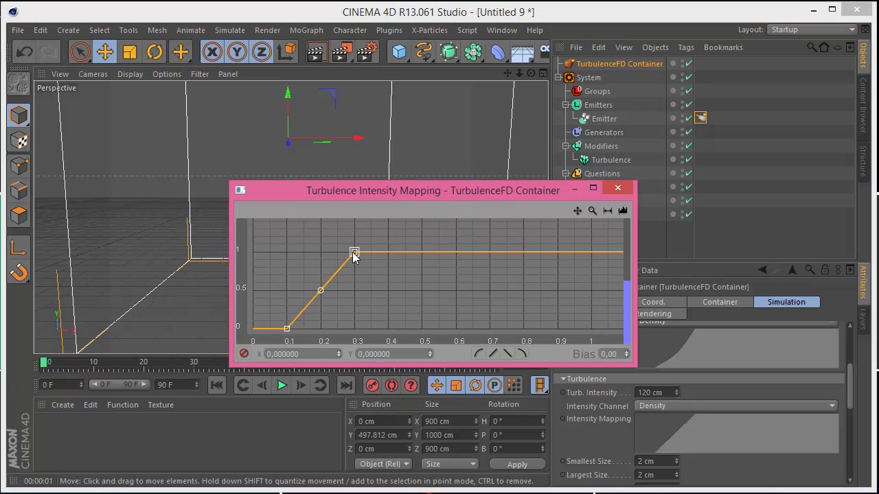
drag(320, 292, 336, 299)
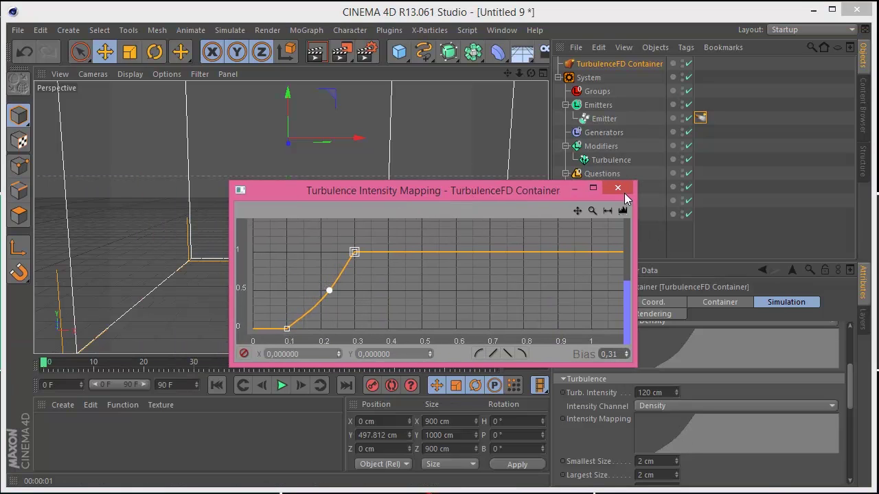
click(617, 188)
- Expand the Fuel and Burn settings groups
drag(852, 384, 869, 460)
click(778, 470)
mouse_move(851, 416)
mouse_down()
mouse_move(852, 480)
mouse_move(854, 431)
mouse_move(873, 367)
mouse_up()
click(779, 481)
scroll(591, 371, up, 3)
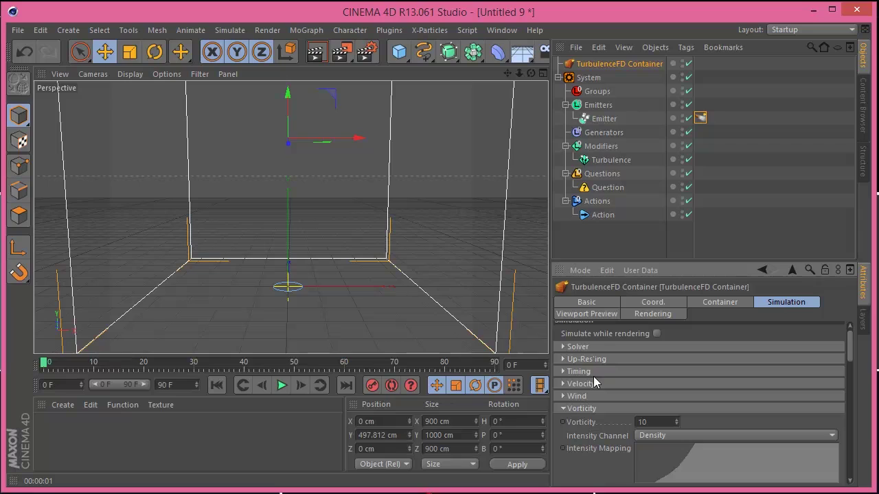
- Set the TurbulenceFD container's Smoke Smoothing to 5 cm in its rendering settings
click(604, 347)
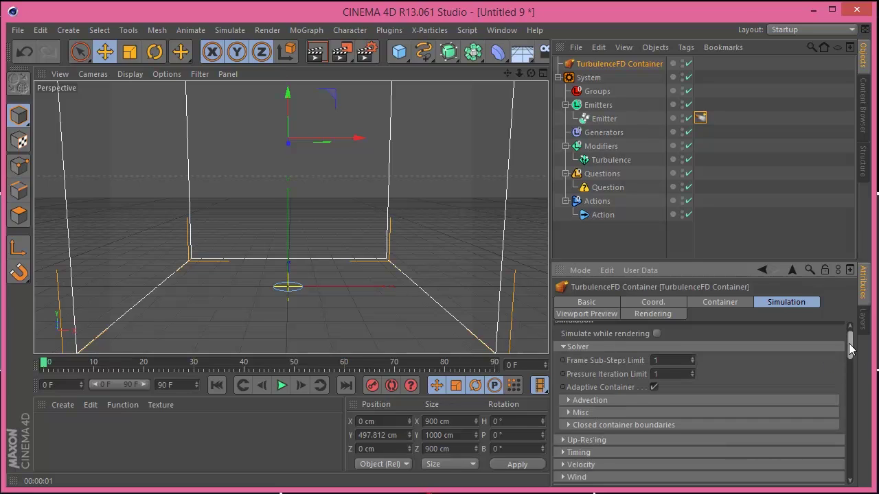
scroll(850, 350, up, 1)
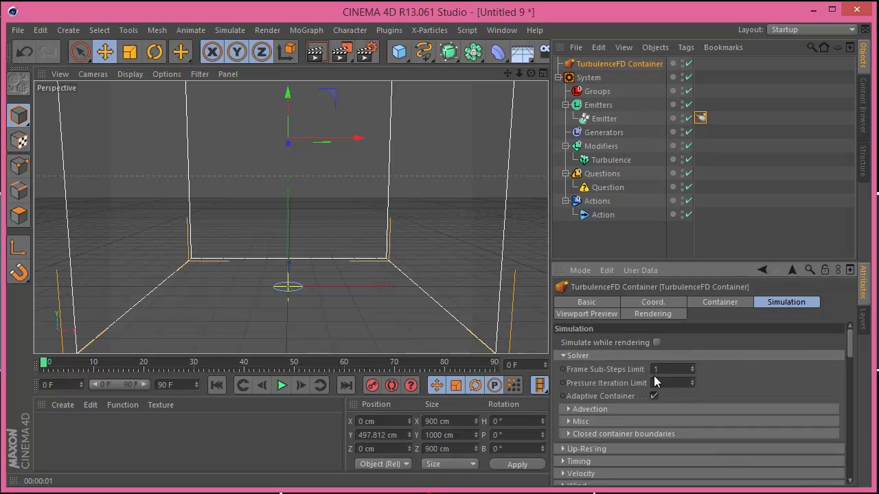
click(653, 315)
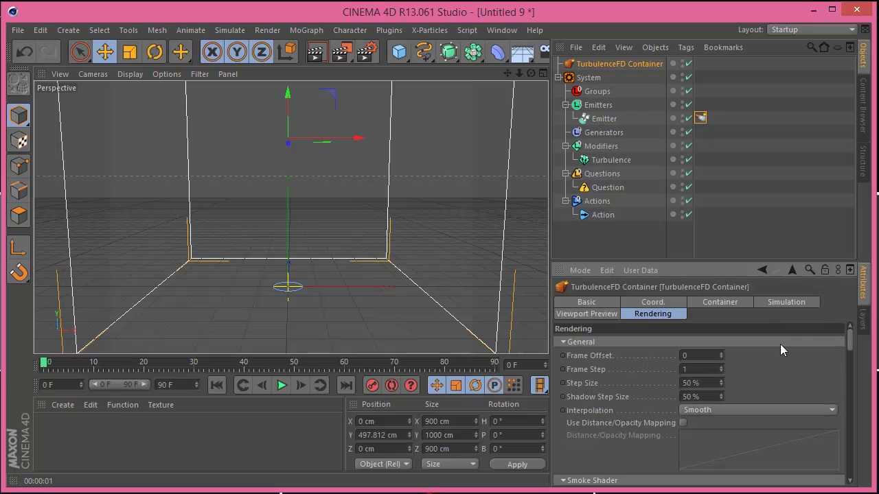
drag(851, 345, 856, 365)
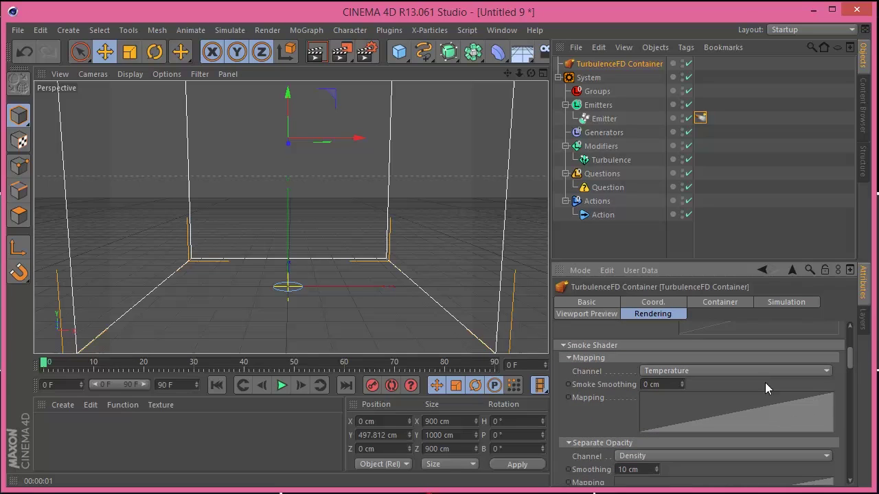
click(663, 386)
text(5)
- Bend the Smoke Intensity Mapping curve to ease upward, then close the mapping window
scroll(849, 369, down, 2)
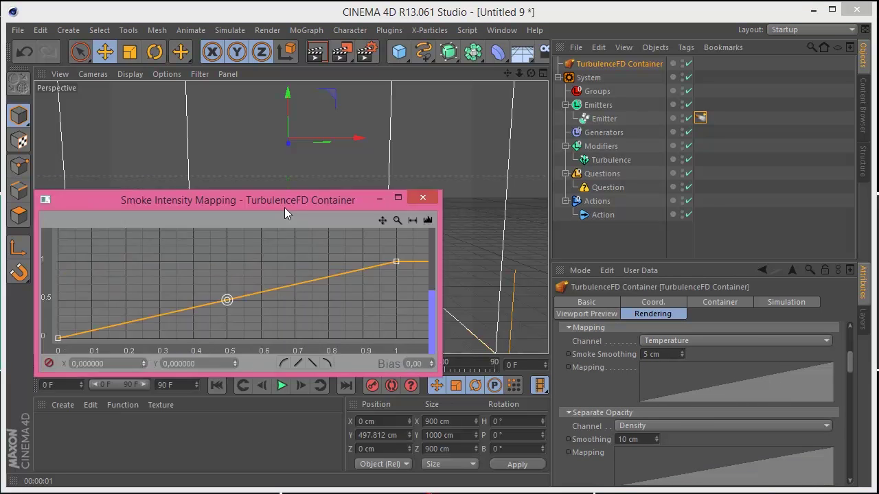
drag(284, 205, 491, 204)
drag(433, 305, 496, 305)
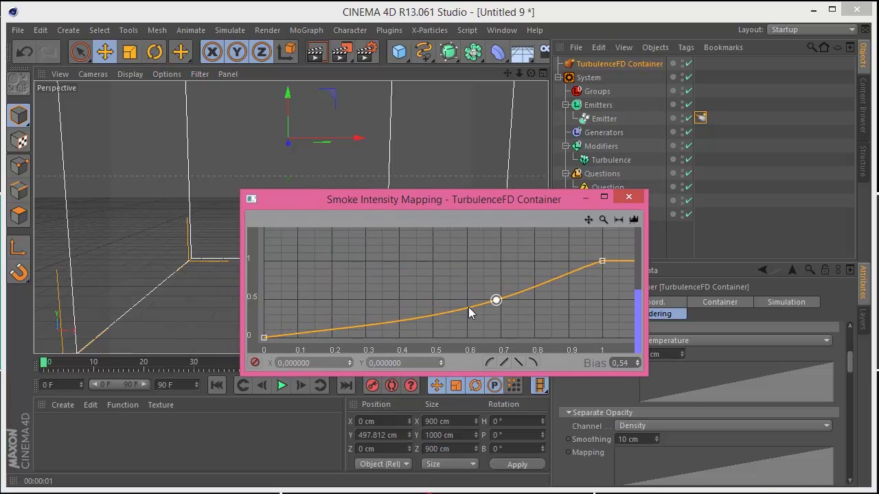
click(628, 197)
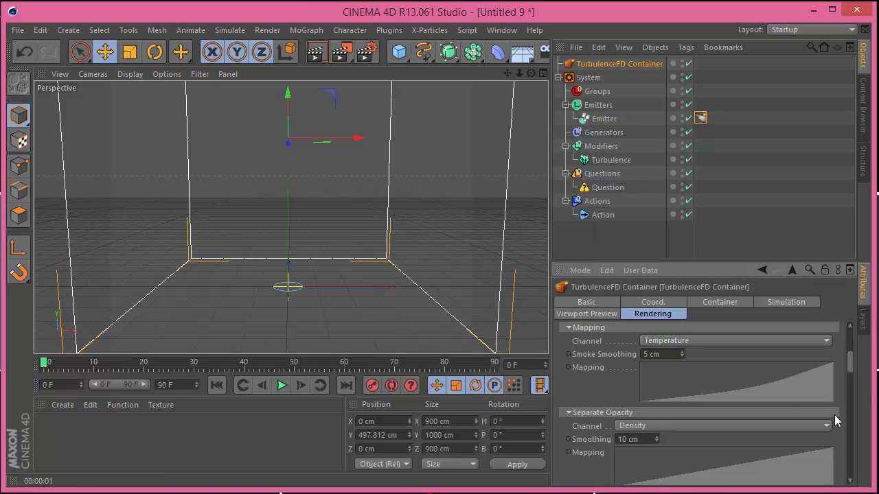
scroll(850, 367, down, 3)
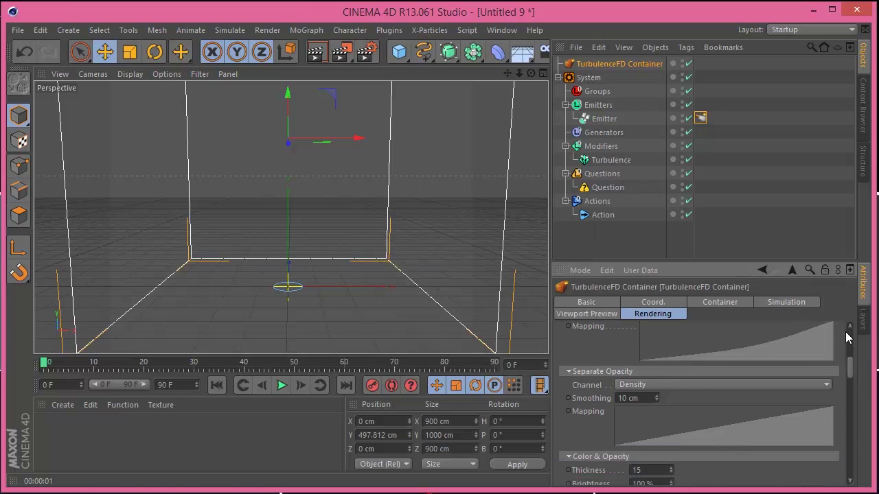
- In the Emitter's TurbulenceFD tag, set Pressure to 200 and Radius to 2 cm
click(701, 119)
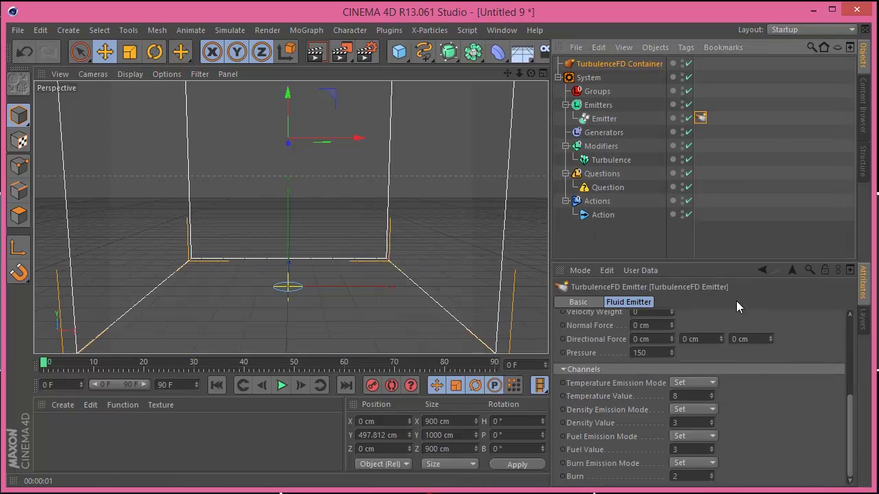
scroll(850, 399, up, 3)
scroll(850, 392, up, 2)
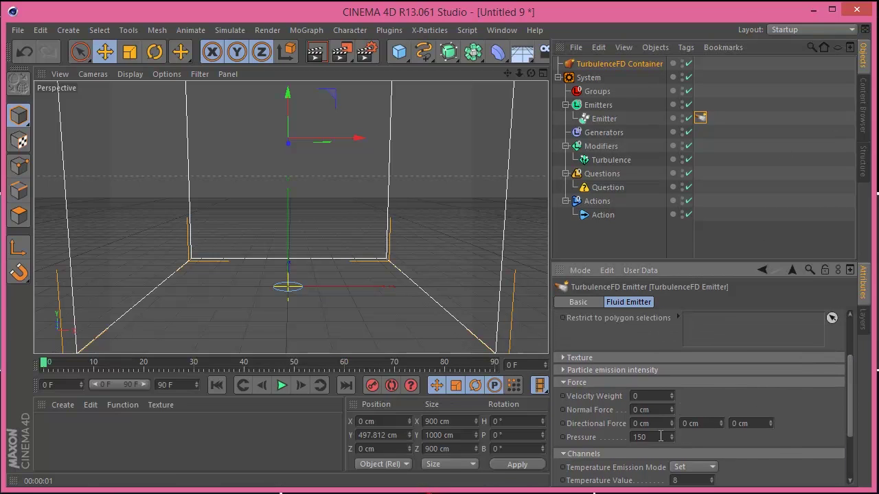
text(200)
key(Return)
scroll(847, 392, up, 3)
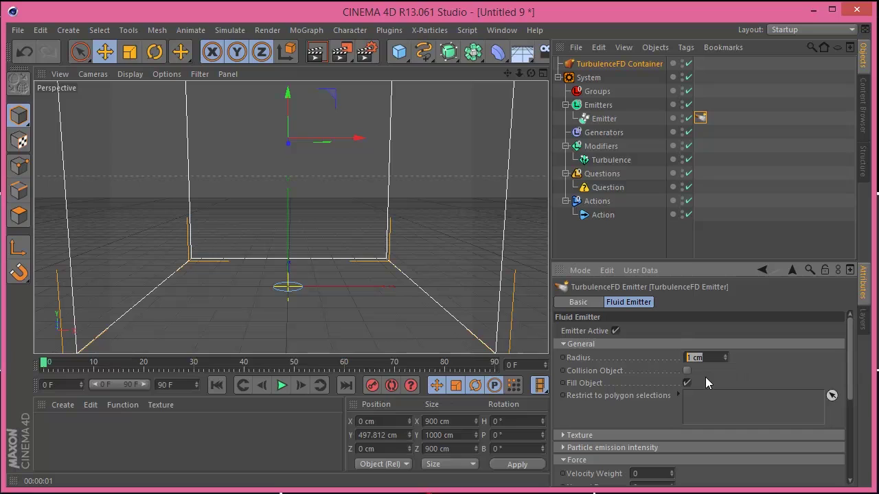
text(2)
key(Return)
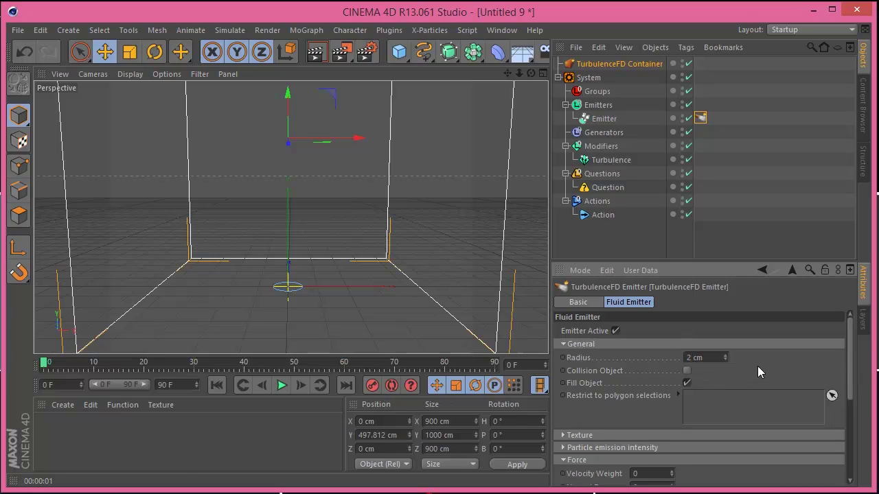
click(602, 64)
- Start a new TurbulenceFD simulation from the Simulation Window, overwriting the existing cache
click(386, 30)
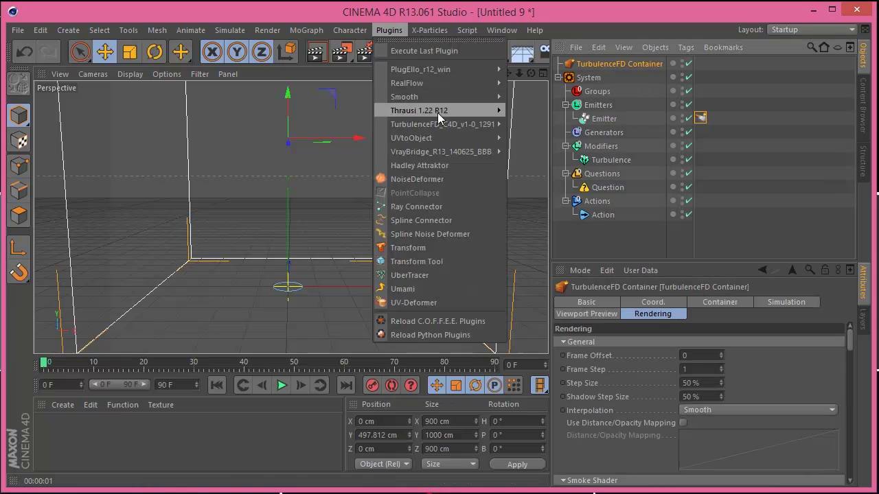
mouse_move(437, 122)
click(553, 142)
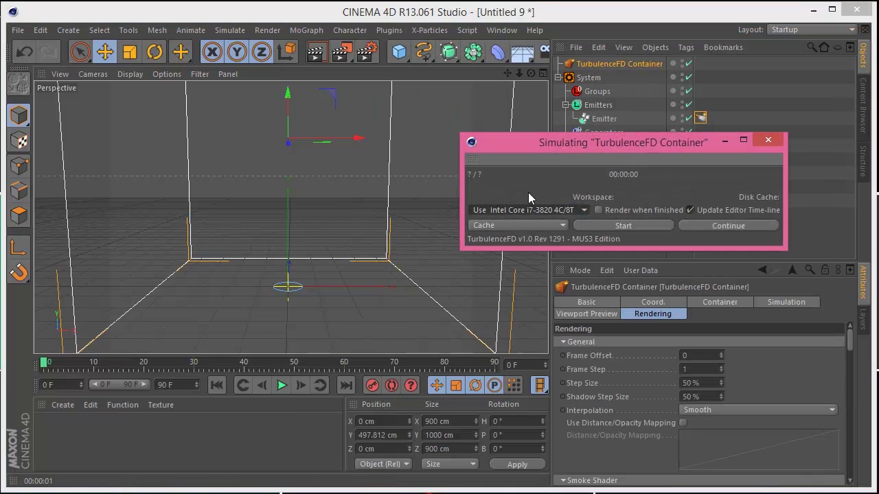
click(625, 230)
click(577, 245)
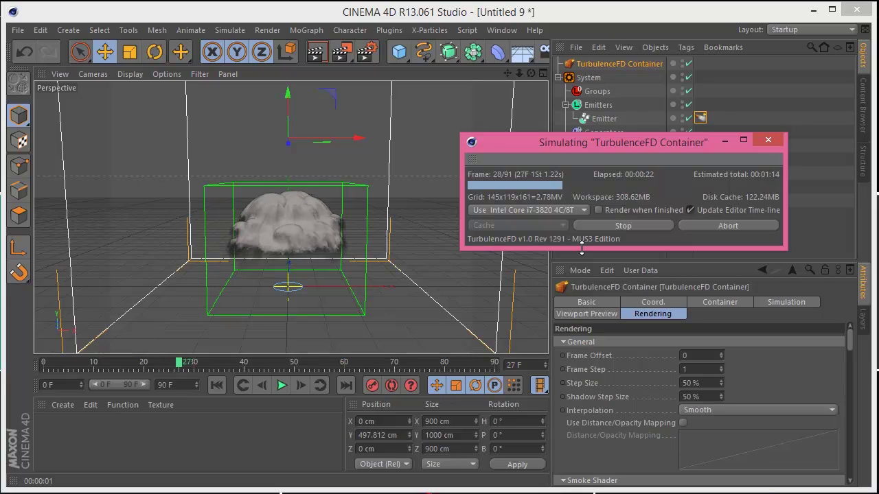
- Stop the simulation around frame 30 and close the window, confirming the abort
click(635, 226)
click(768, 140)
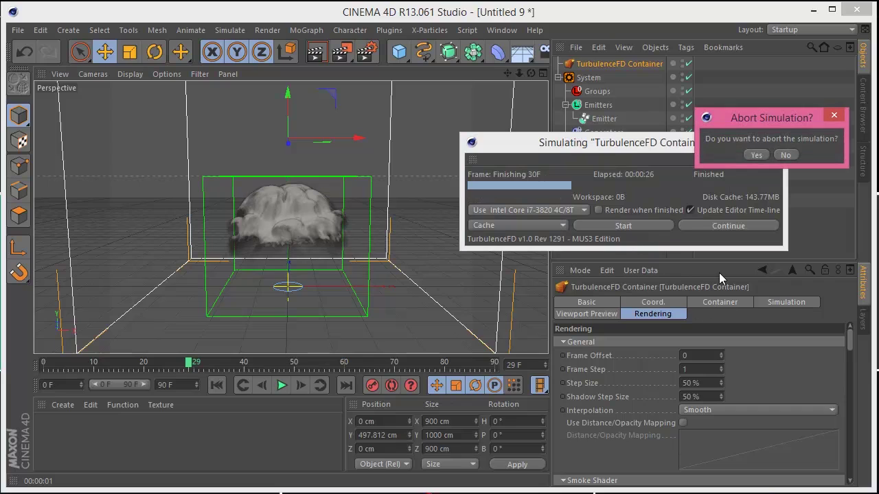
click(755, 155)
click(714, 303)
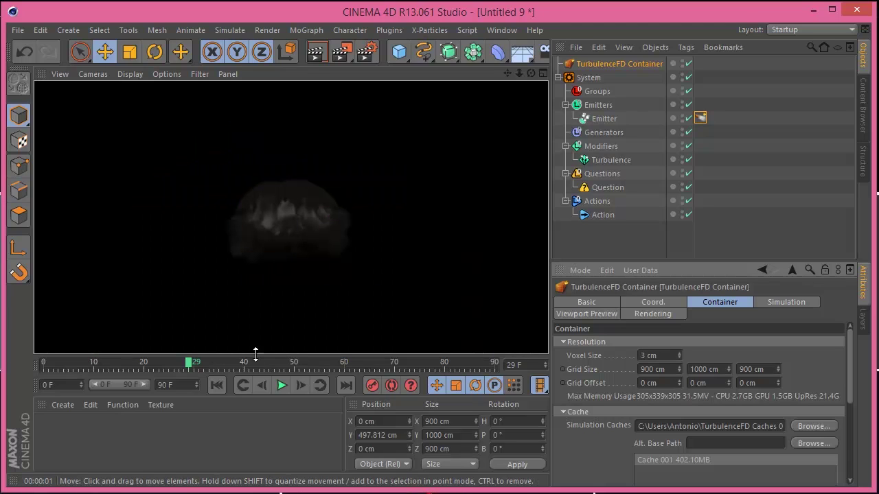
- Play back the cached smoke from the start, then pause and rewind to frame 0
click(213, 386)
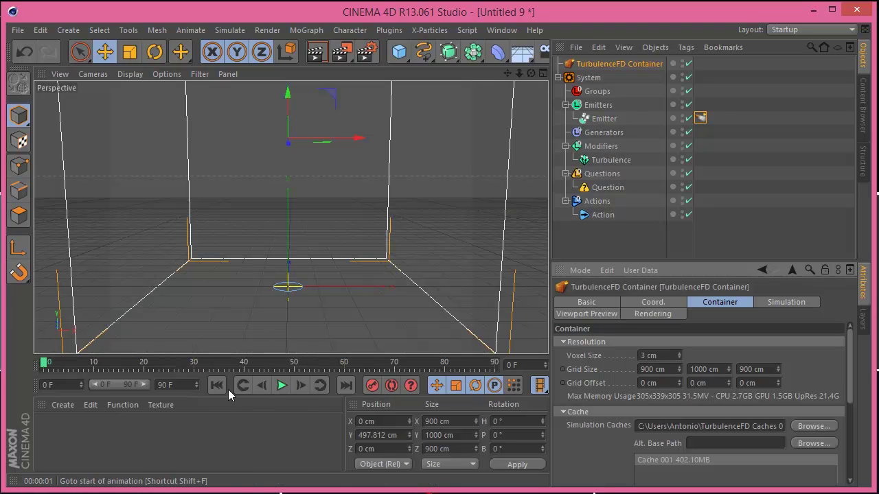
click(282, 386)
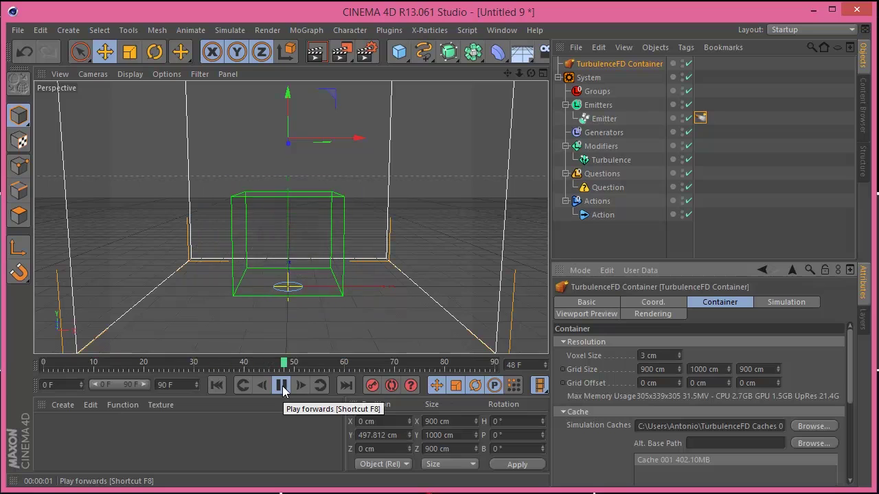
click(281, 385)
click(217, 386)
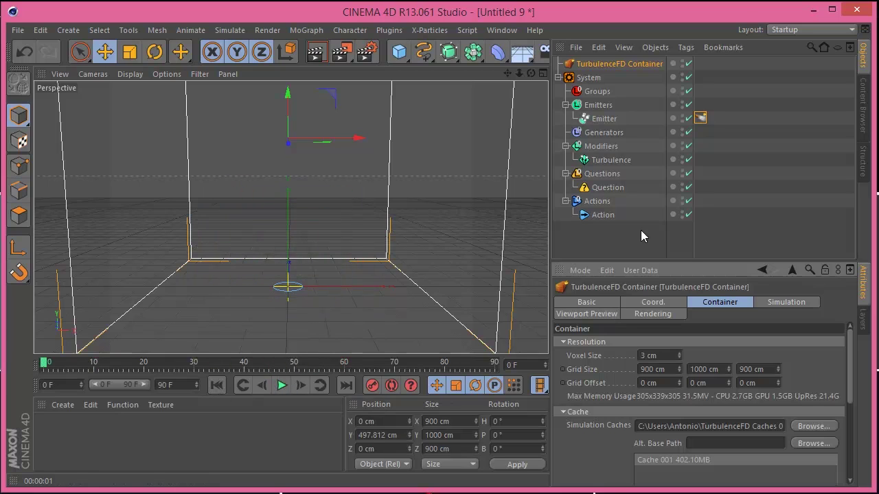
- Run a fresh TurbulenceFD simulation over the old cache and stop it after a few frames
click(389, 29)
mouse_move(412, 125)
click(542, 141)
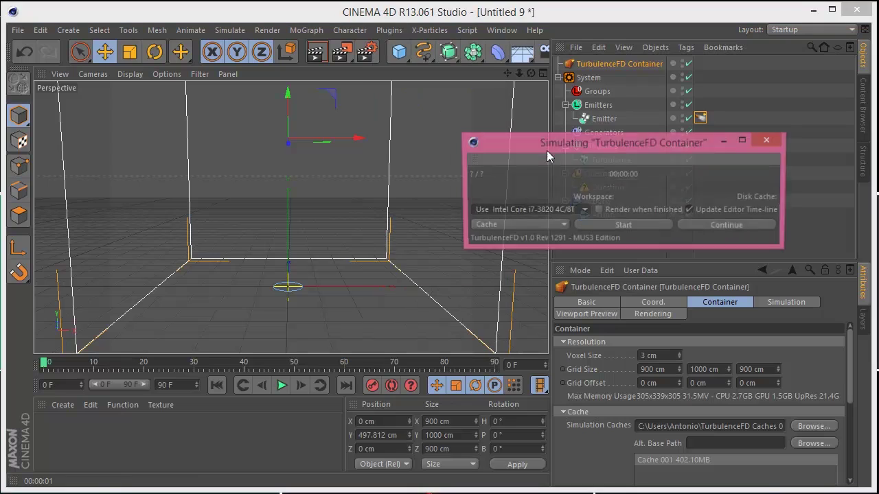
click(645, 225)
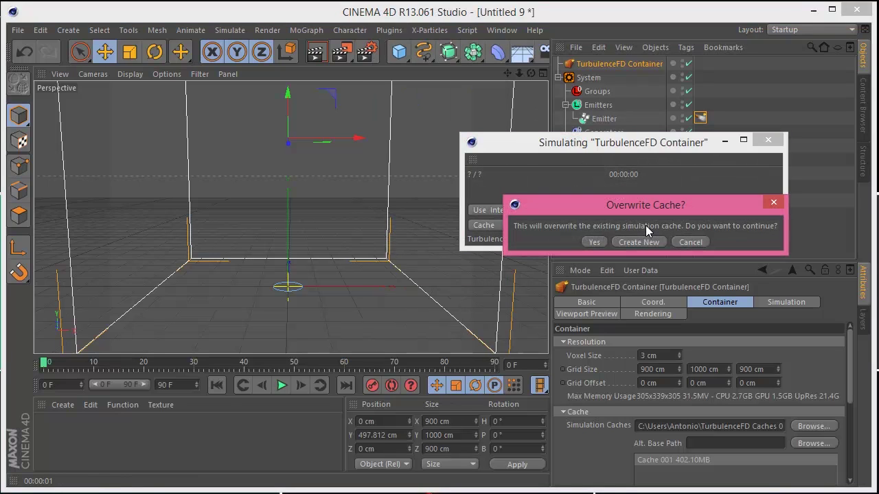
click(596, 242)
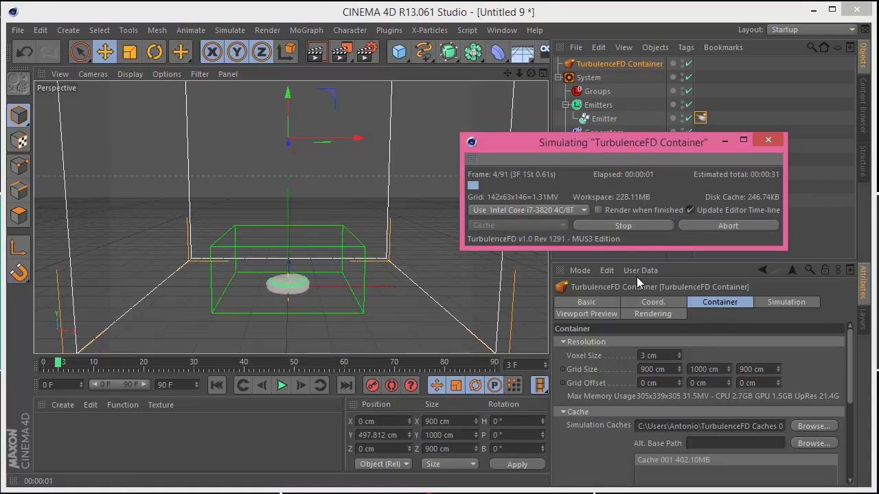
click(648, 225)
- Set the X-Particles emitter's Birthrate to 1500 and rewind the timeline to frame 0
click(768, 140)
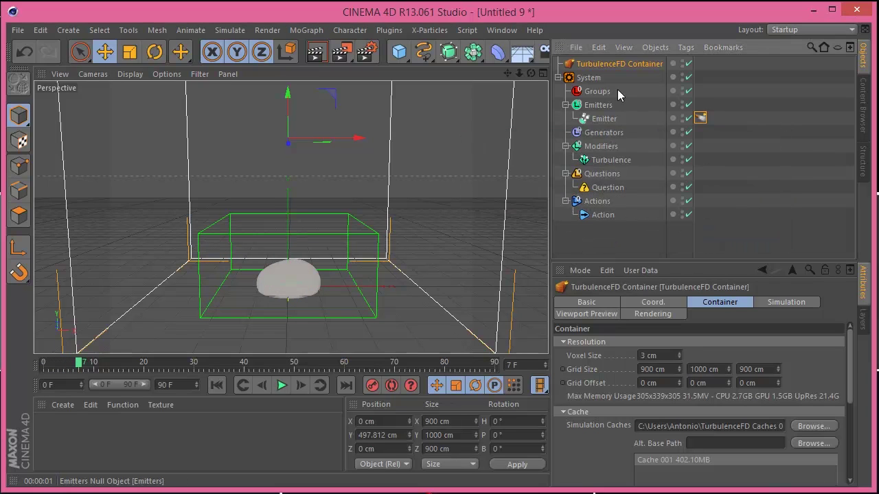
click(594, 119)
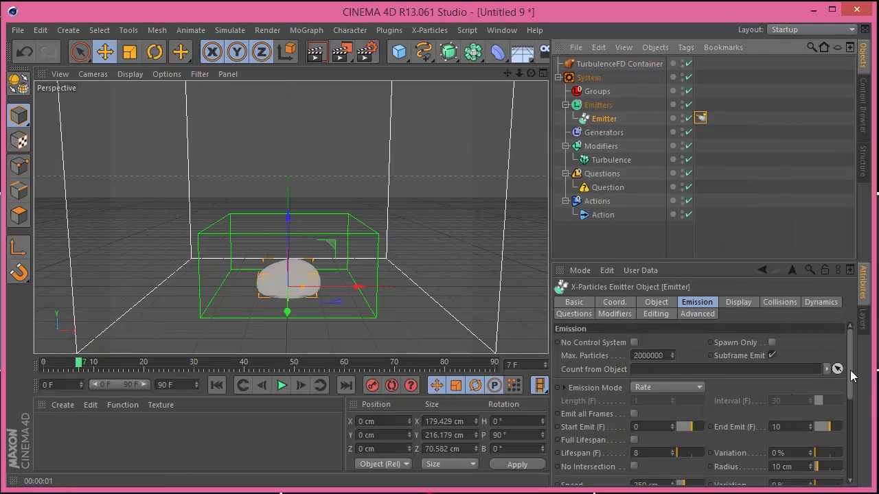
scroll(851, 376, down, 4)
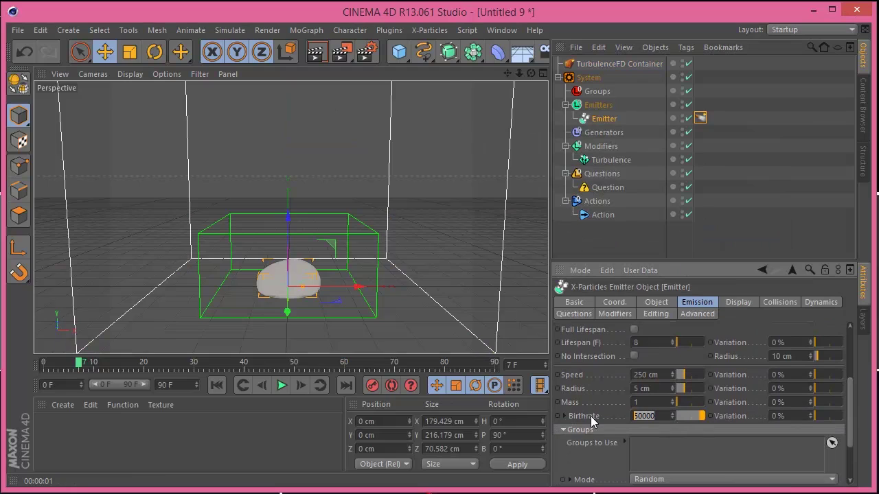
text(1500)
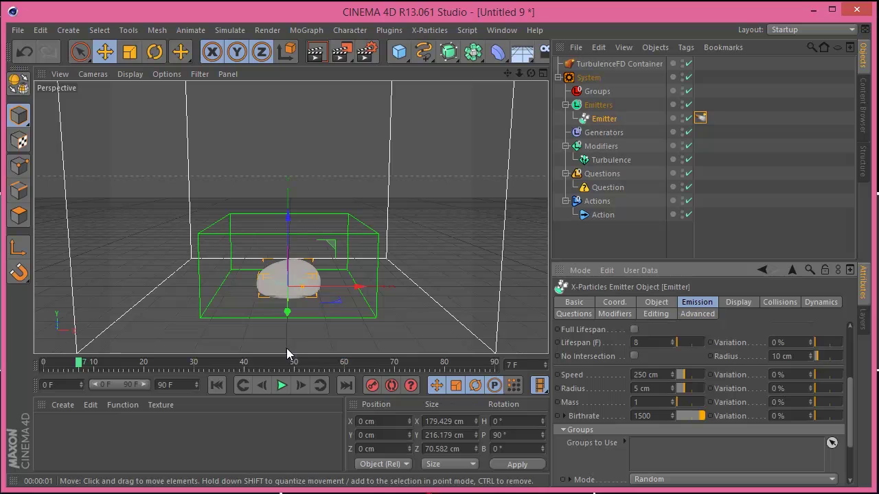
click(217, 384)
click(607, 64)
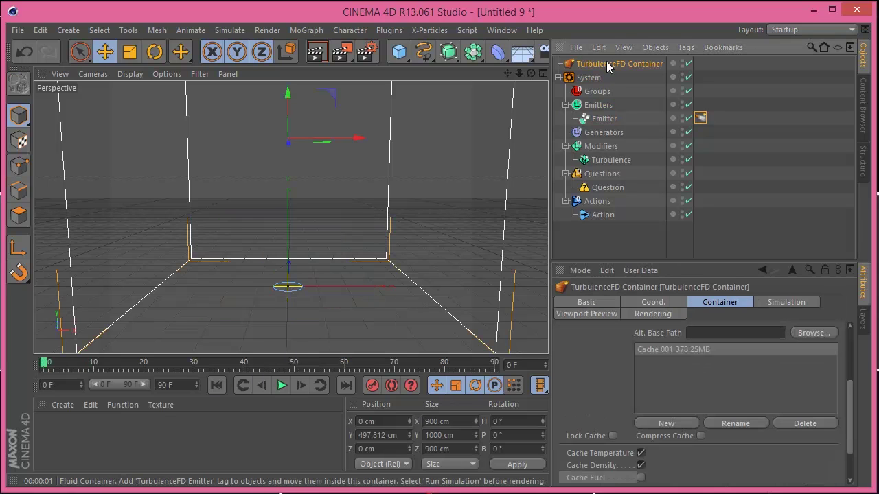
- Simulate all 91 frames with TurbulenceFD over the old cache, then close the window once finished
click(389, 30)
mouse_move(429, 122)
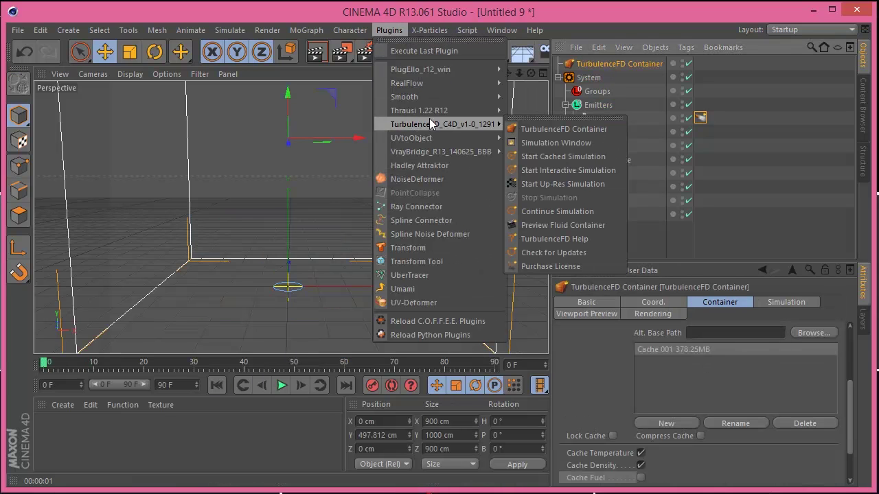
click(531, 141)
click(610, 227)
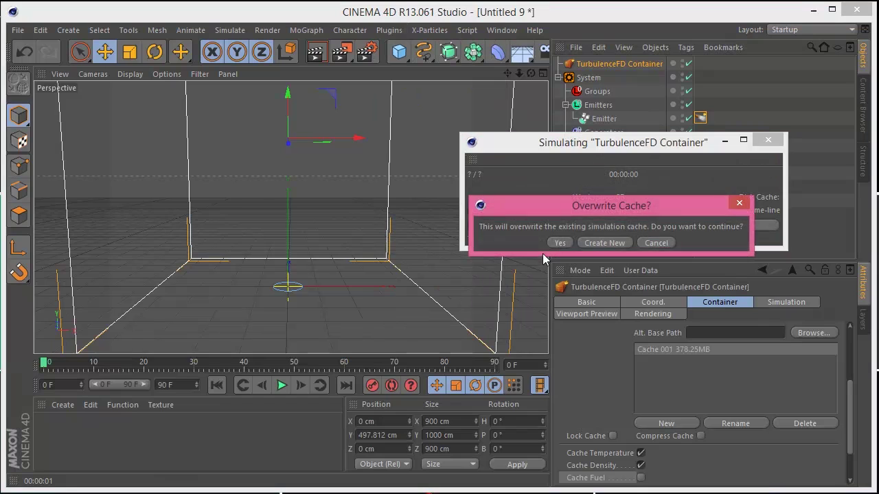
click(571, 242)
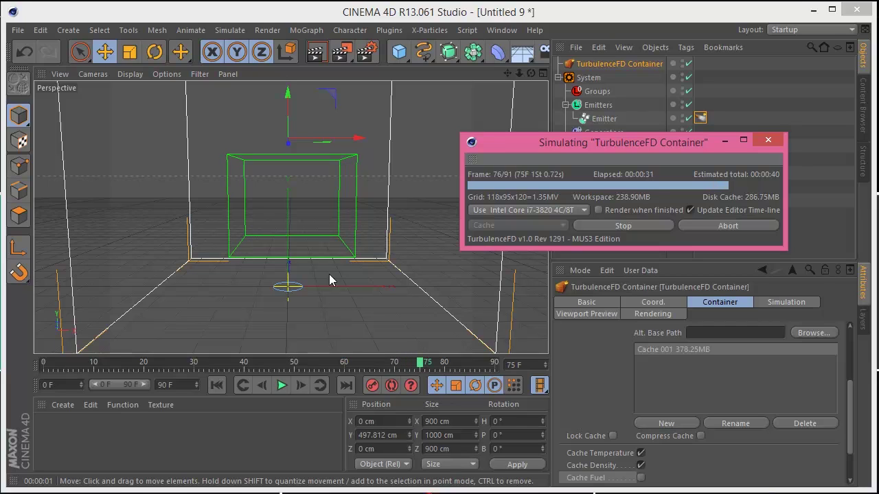
click(601, 224)
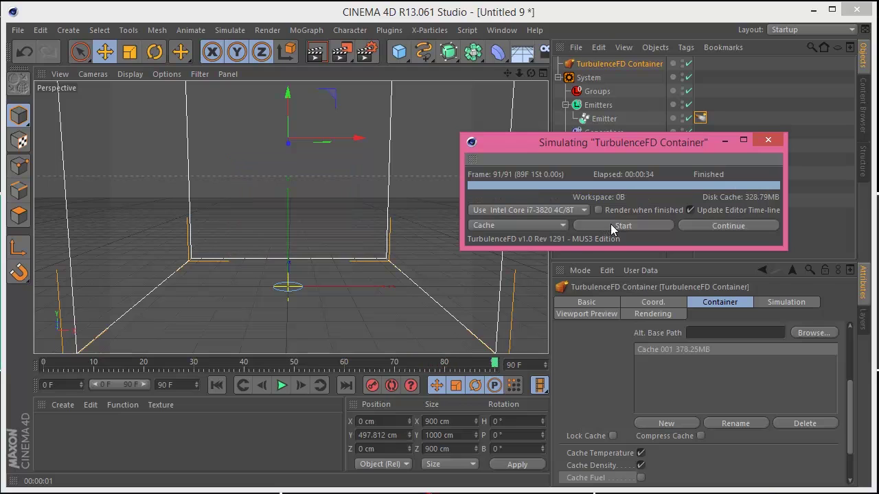
click(768, 139)
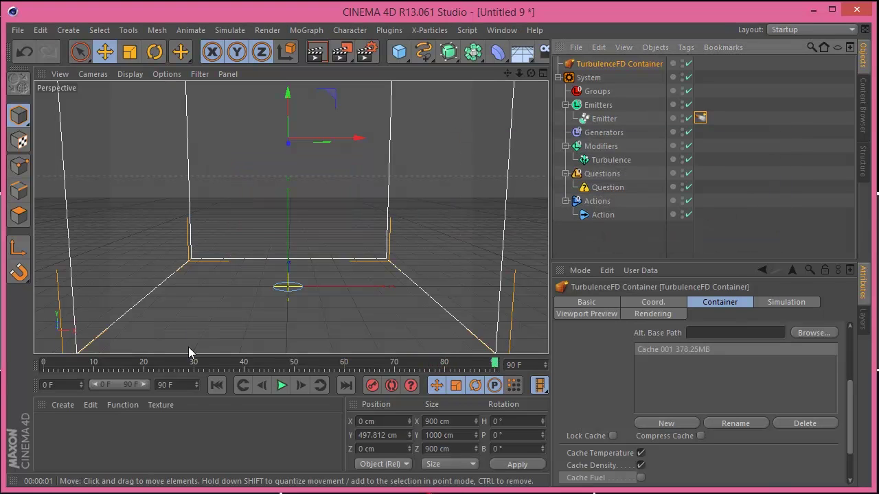
click(280, 385)
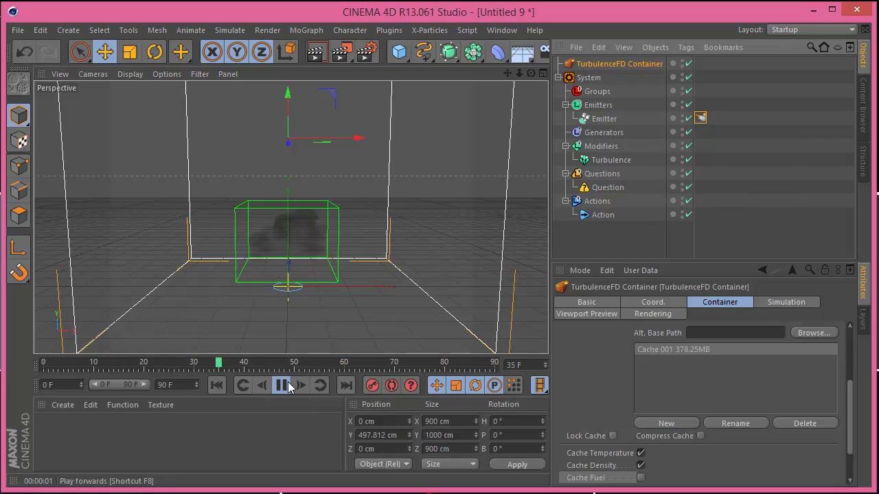
click(282, 385)
click(216, 385)
click(283, 385)
click(281, 385)
click(217, 385)
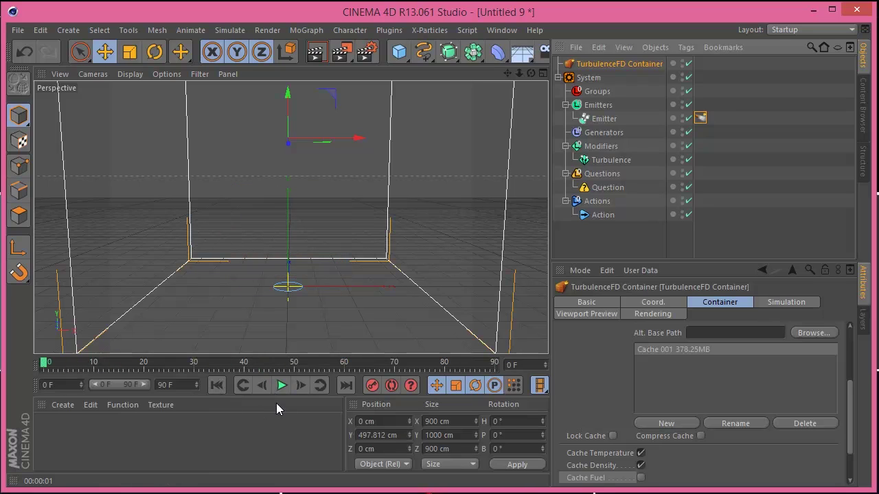